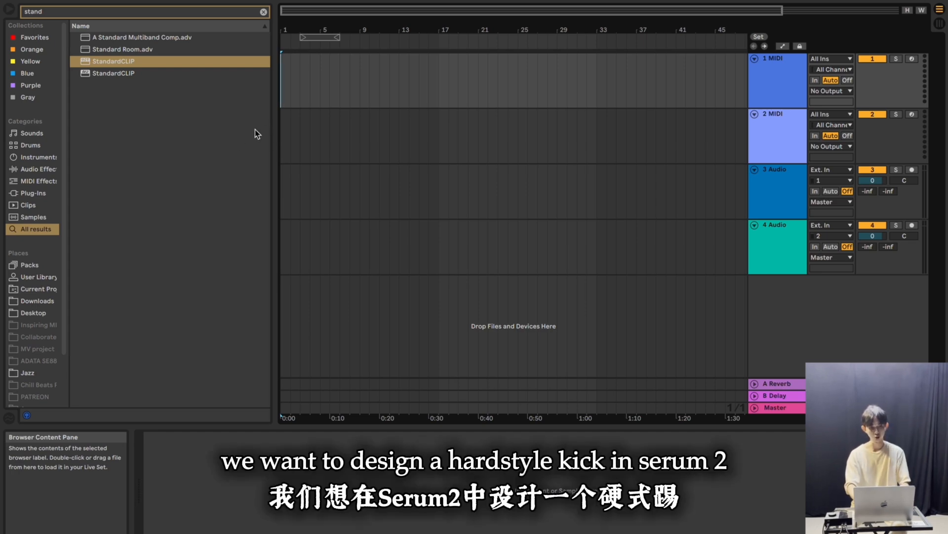
# Find Serum 2 in the browser and load it on the first MIDI track
pyautogui.write('serum')
pyautogui.click(104, 145)
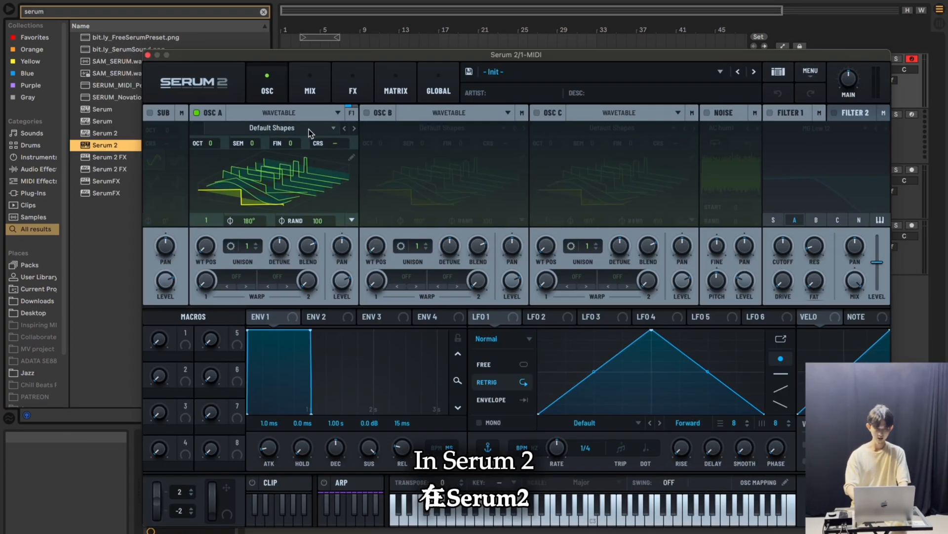
# Set oscillator A to the S2 Tables analog 808 Kick wavetable, with random phase 0 and phase 0°
pyautogui.click(309, 129)
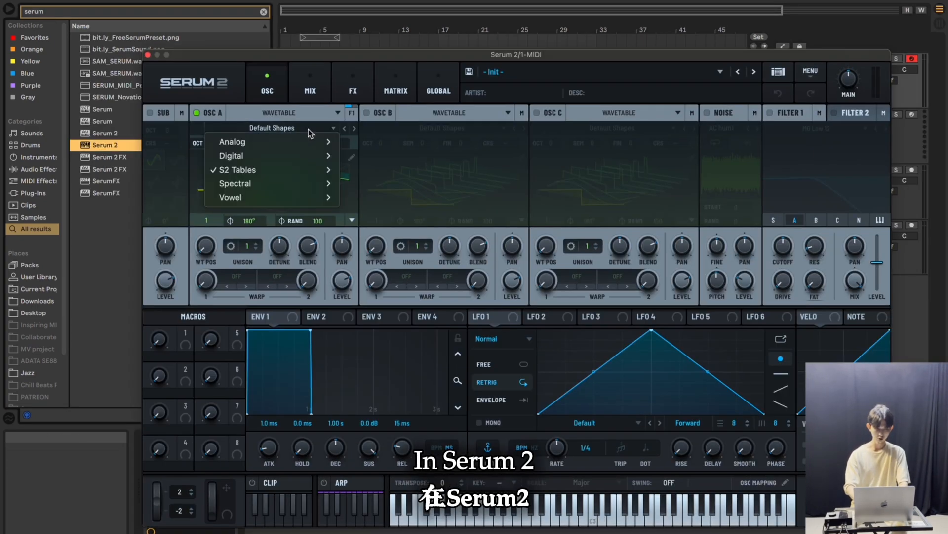
pyautogui.moveTo(289, 169)
pyautogui.moveTo(366, 170)
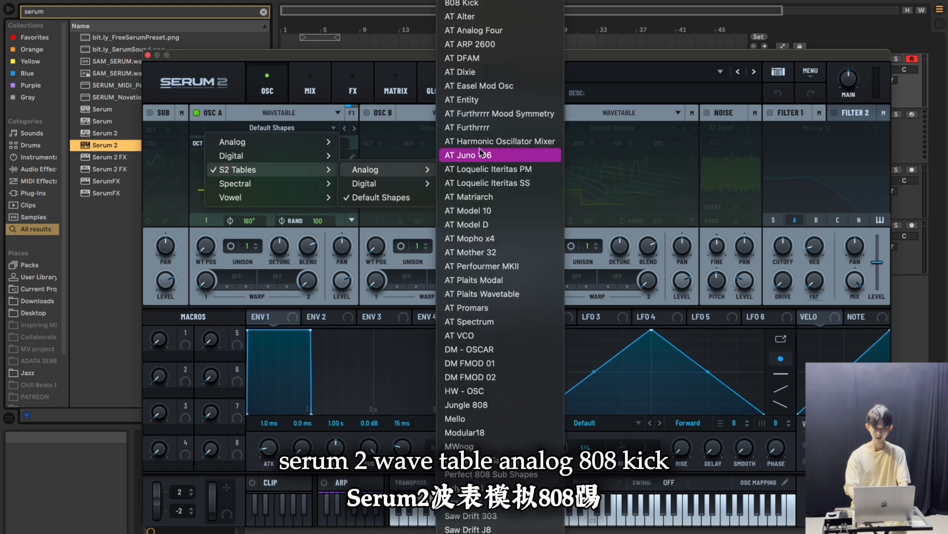
pyautogui.click(489, 7)
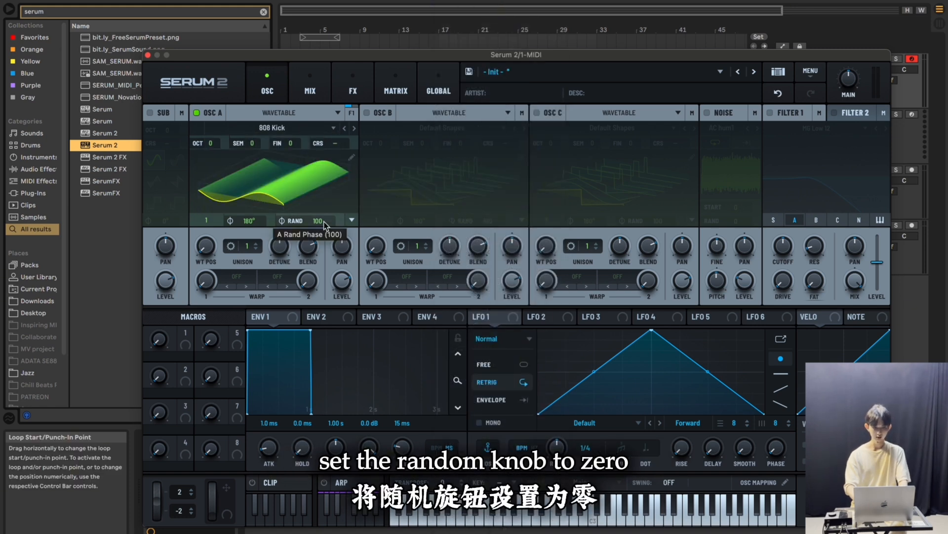
pyautogui.moveTo(325, 225); pyautogui.dragTo(326, 443)
pyautogui.moveTo(250, 223); pyautogui.dragTo(253, 356)
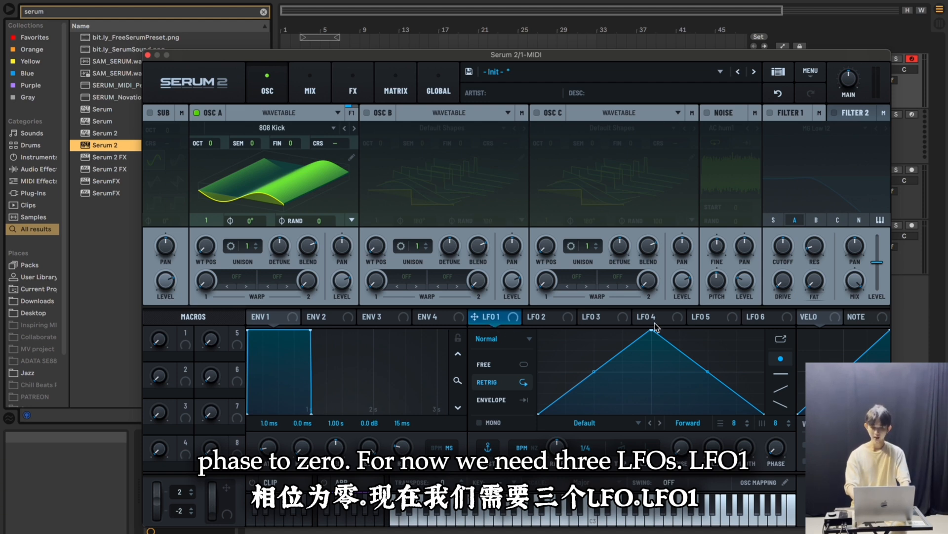
# Reshape LFO 1, LFO 2 and LFO 3 into straight descending ramps that start at about half height and fall to zero
pyautogui.moveTo(651, 329); pyautogui.dragTo(524, 374)
pyautogui.click(538, 316)
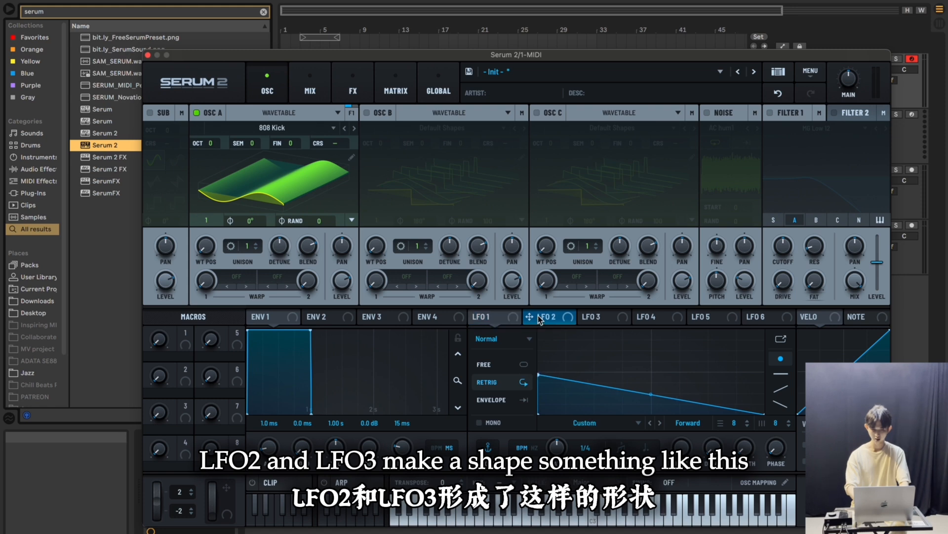
pyautogui.moveTo(653, 328); pyautogui.dragTo(535, 374)
pyautogui.click(586, 316)
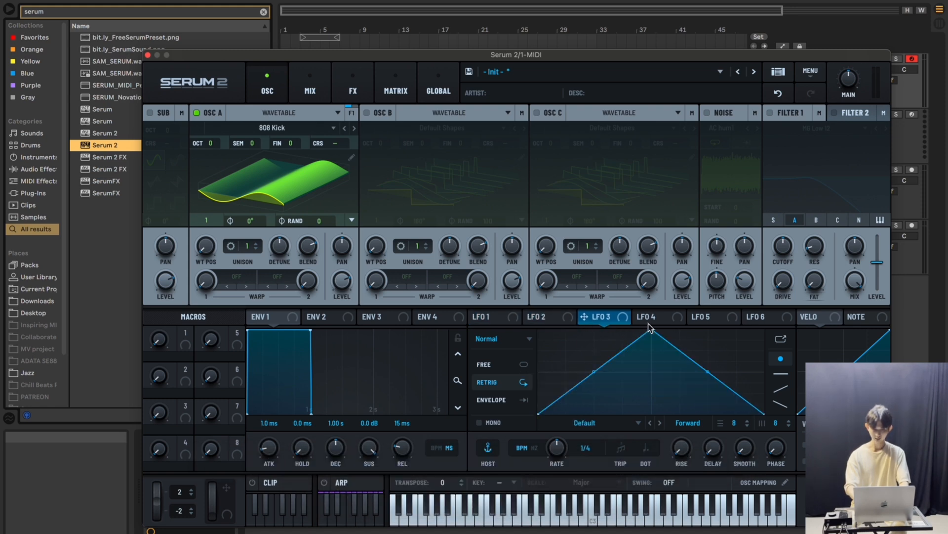
pyautogui.moveTo(651, 329); pyautogui.dragTo(523, 377)
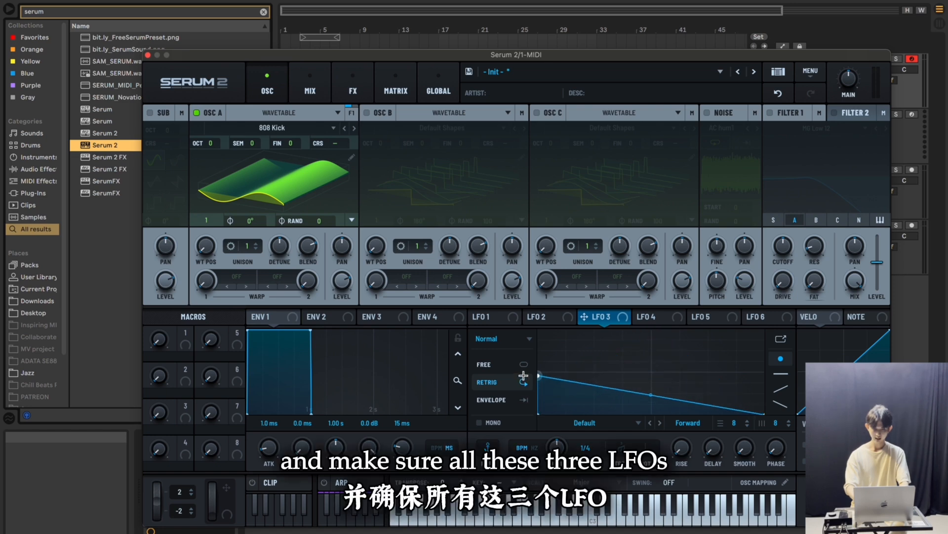
# Set LFO 1, LFO 2 and LFO 3 to Envelope trigger mode
pyautogui.click(488, 319)
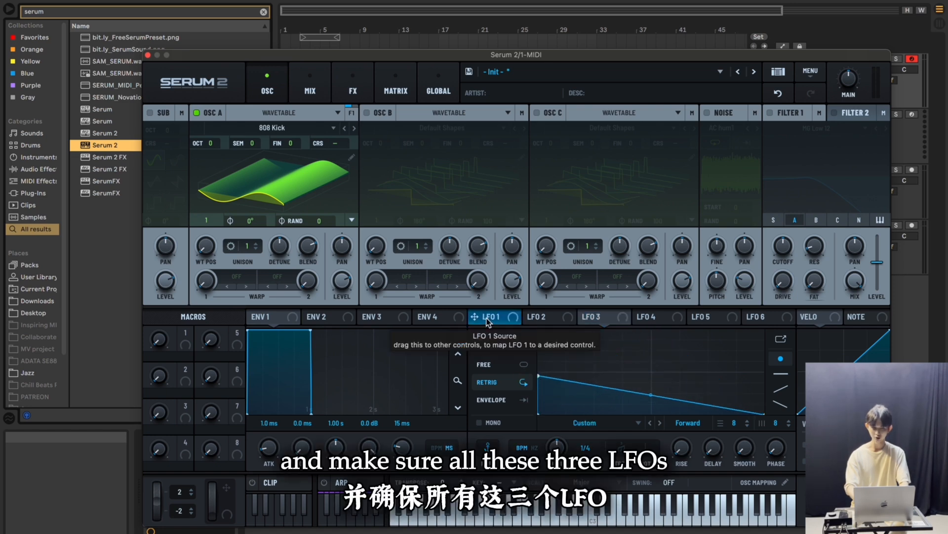
pyautogui.click(503, 401)
pyautogui.click(543, 317)
pyautogui.click(493, 400)
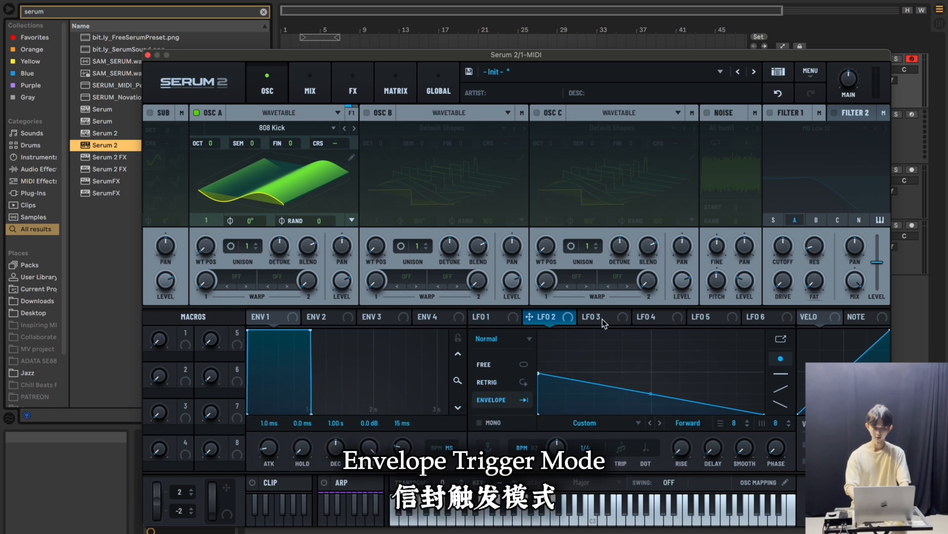
pyautogui.click(600, 319)
pyautogui.click(496, 409)
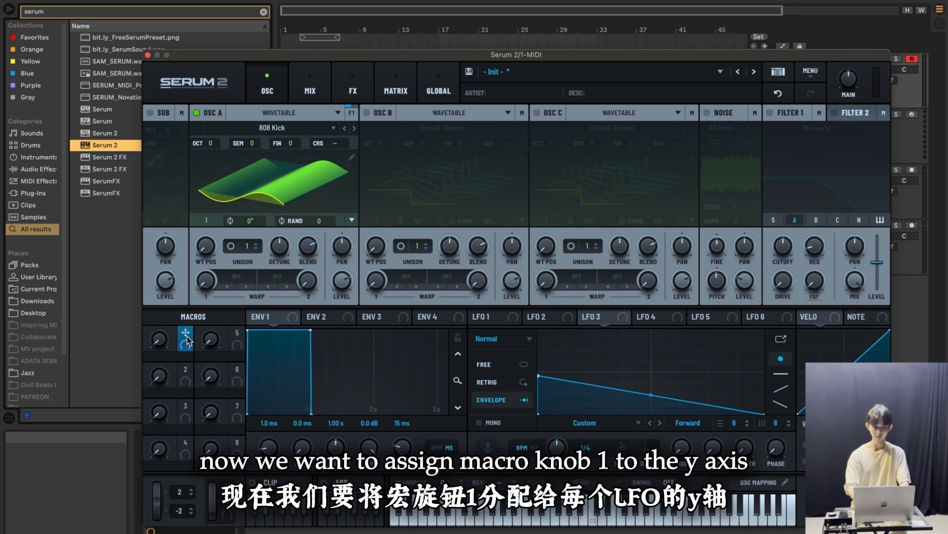
# Assign Macro 1 to the vertical position of the starting point in LFO 3, LFO 2 and LFO 1
pyautogui.moveTo(185, 337); pyautogui.dragTo(541, 389)
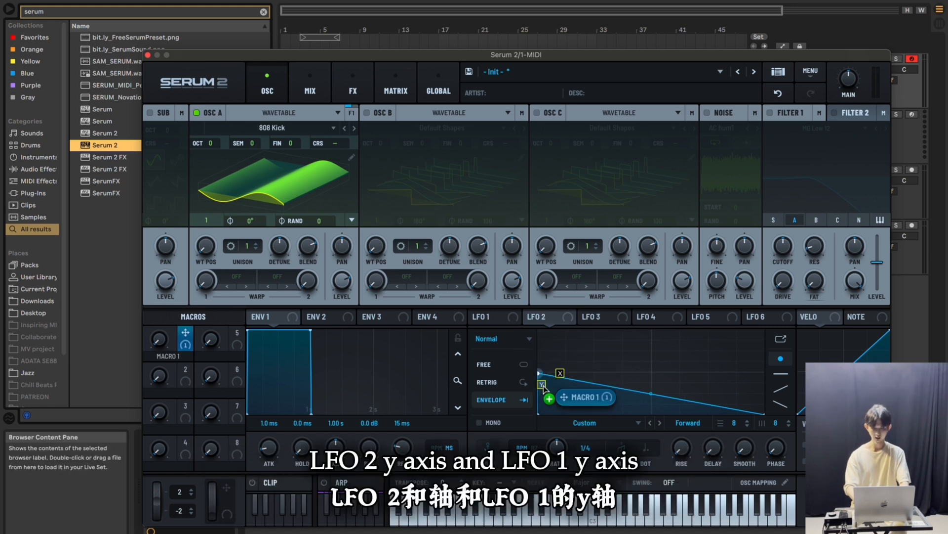
pyautogui.moveTo(543, 388); pyautogui.dragTo(543, 389)
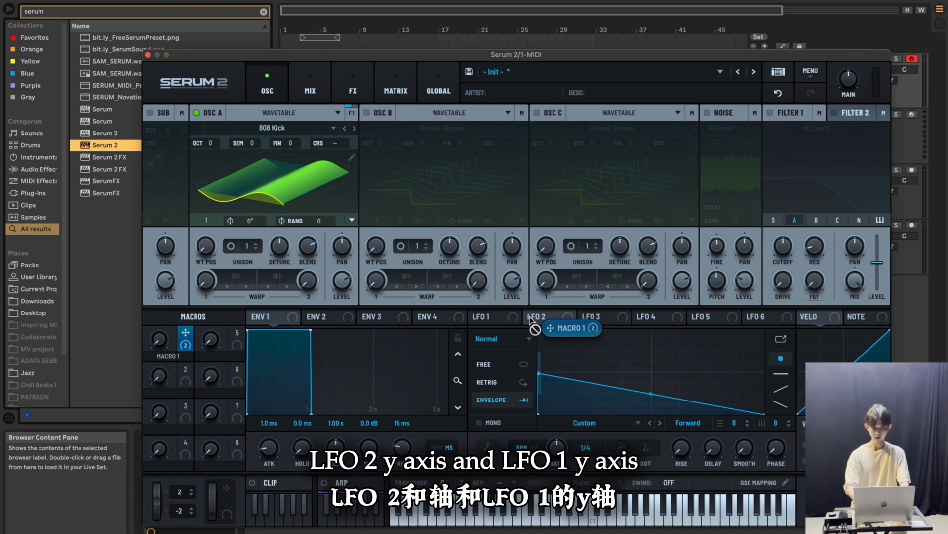
pyautogui.moveTo(518, 316); pyautogui.dragTo(544, 390)
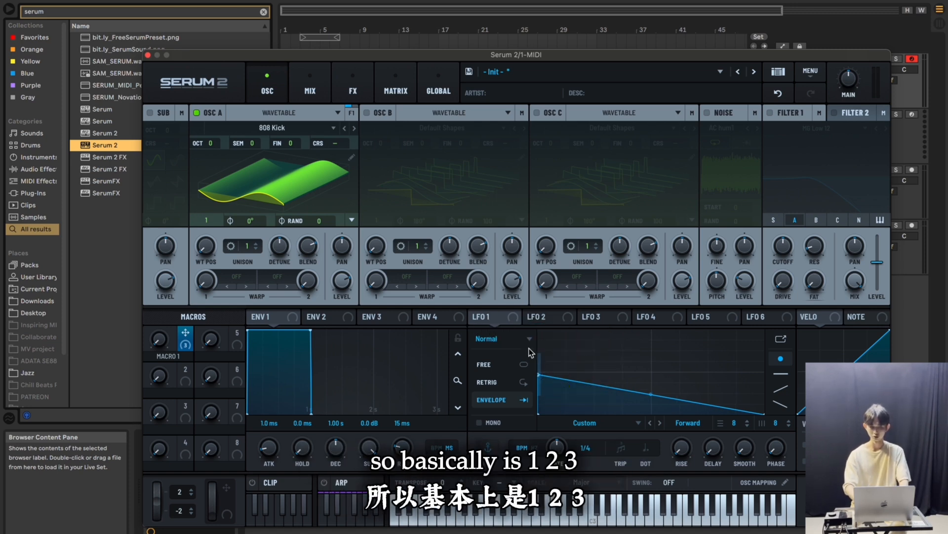
# Switch the three Macro 1 modulations to LFO Bus 1, 2 and 3 from bipolar to unipolar in the matrix
pyautogui.click(395, 88)
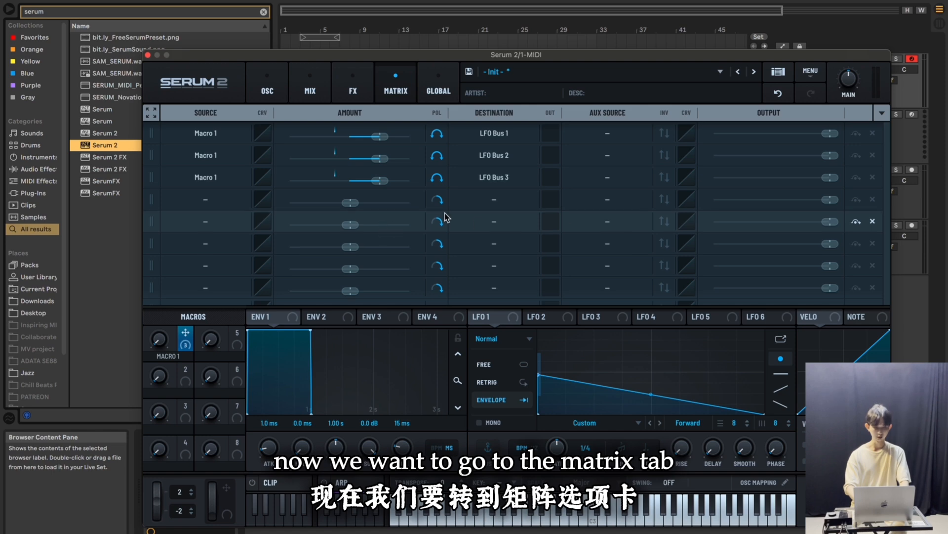
pyautogui.click(436, 134)
pyautogui.click(437, 156)
pyautogui.click(436, 178)
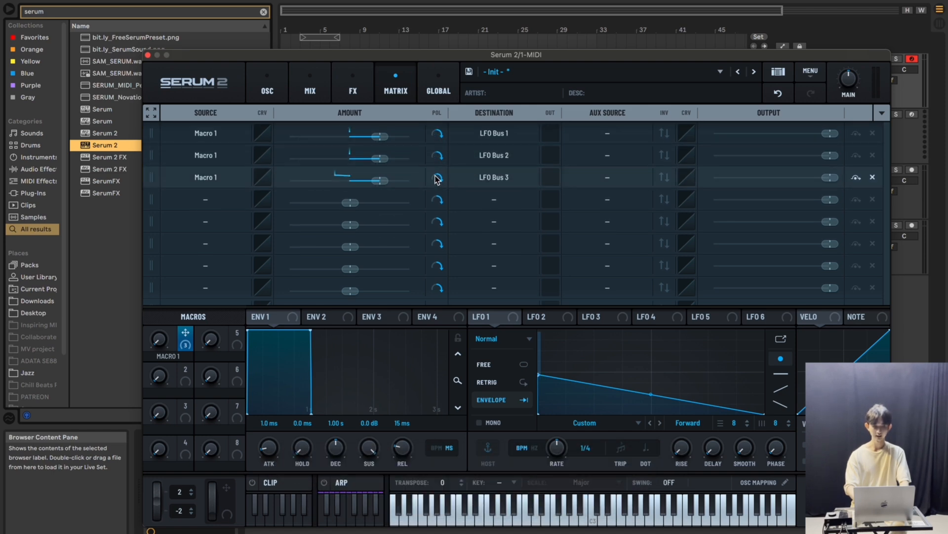
# Rename Macro 1 as Transient Pitch
pyautogui.doubleClick(163, 356)
pyautogui.write('Transient Pitch')
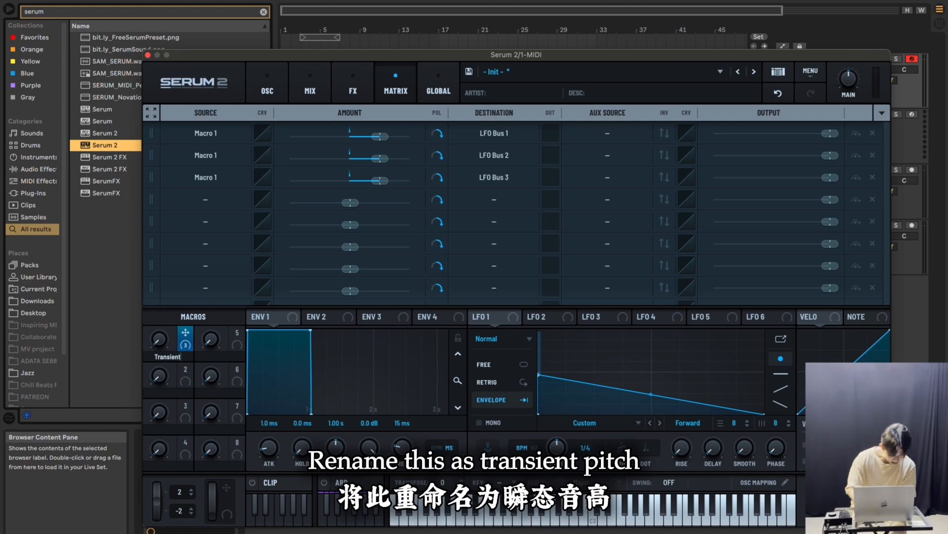
pyautogui.press('Return')
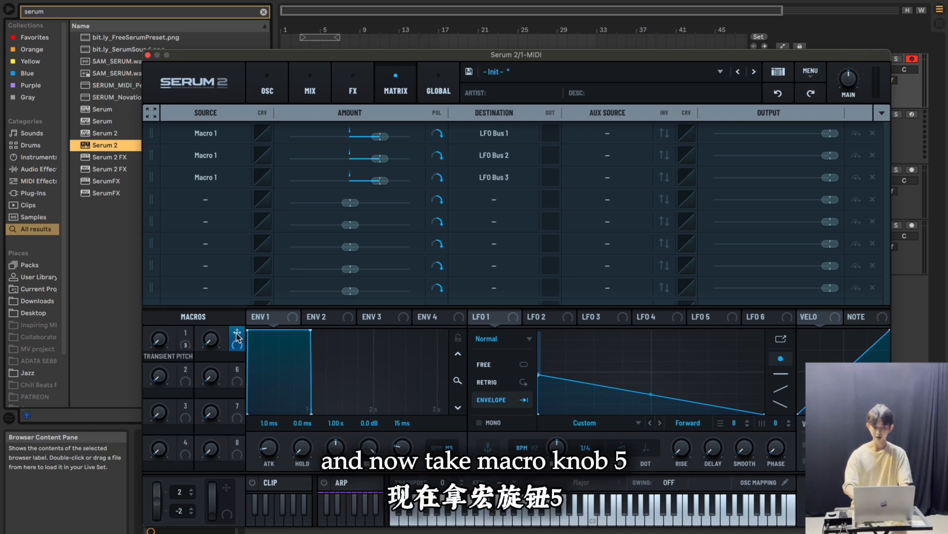
# Assign Macro 5 to the slope's curve point in LFO 1, LFO 2 and LFO 3
pyautogui.moveTo(237, 337); pyautogui.dragTo(651, 395)
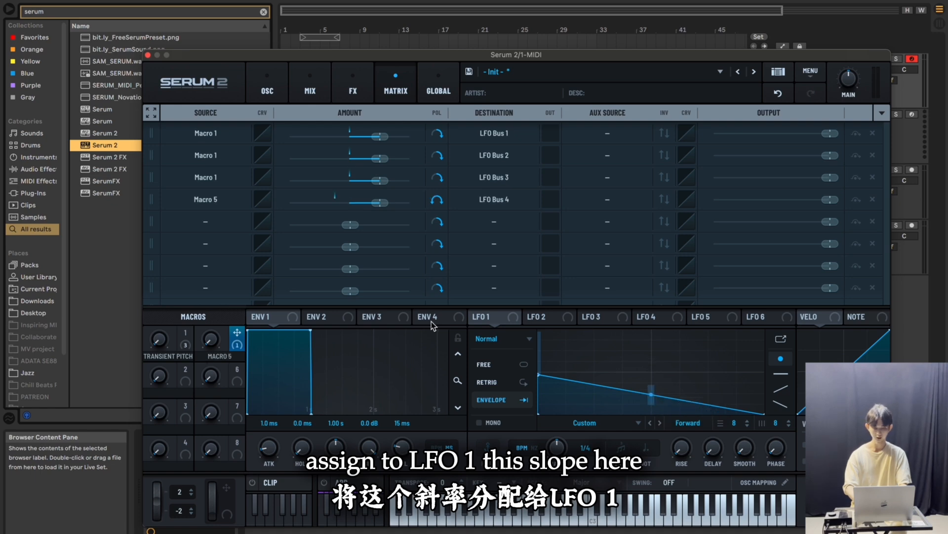
pyautogui.click(538, 317)
pyautogui.moveTo(237, 337); pyautogui.dragTo(651, 395)
pyautogui.click(591, 316)
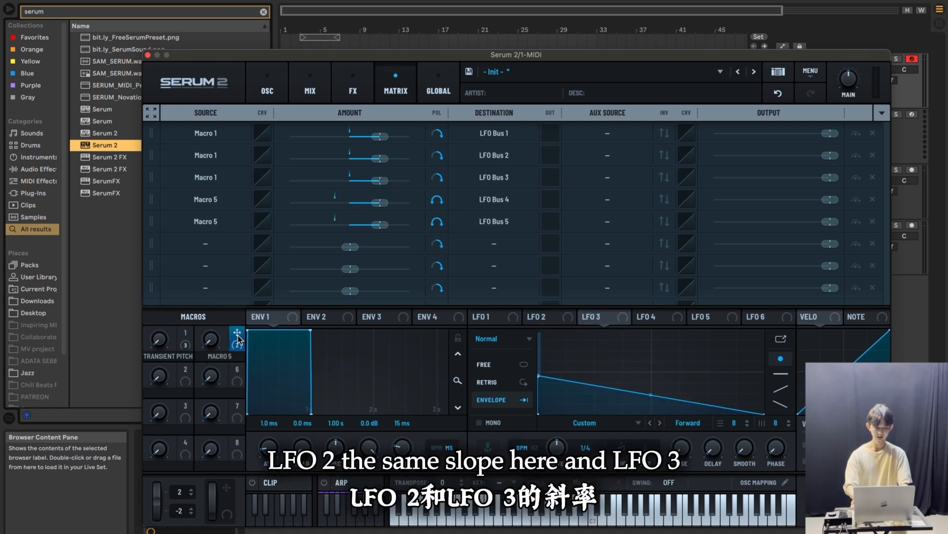
pyautogui.moveTo(237, 337); pyautogui.dragTo(651, 395)
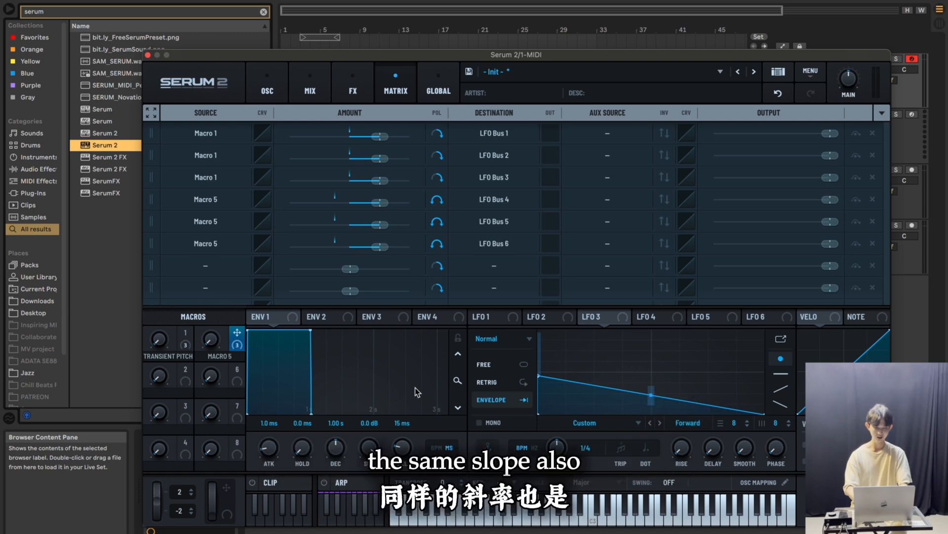
# Switch the three Macro 5 modulations to LFO Bus 4, 5 and 6 from bipolar to unipolar
pyautogui.click(436, 200)
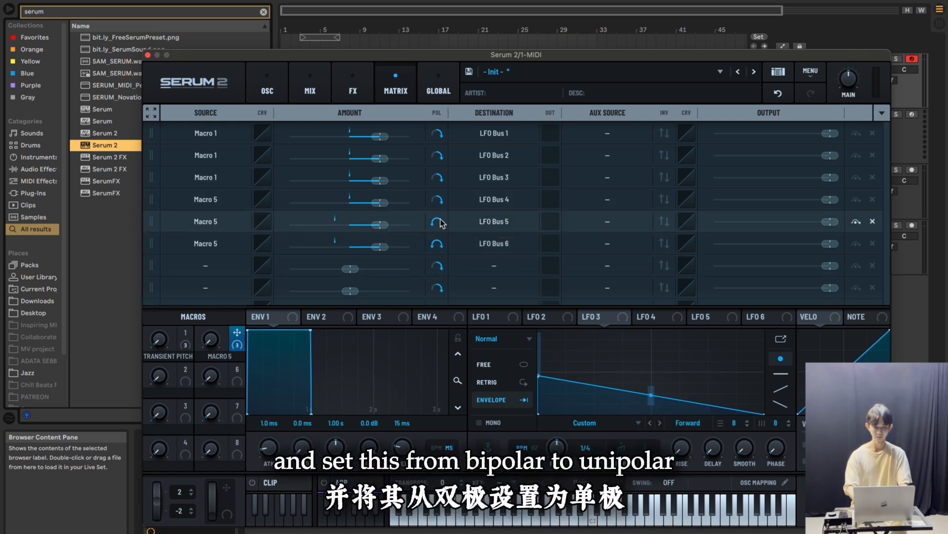
pyautogui.click(437, 223)
pyautogui.click(437, 244)
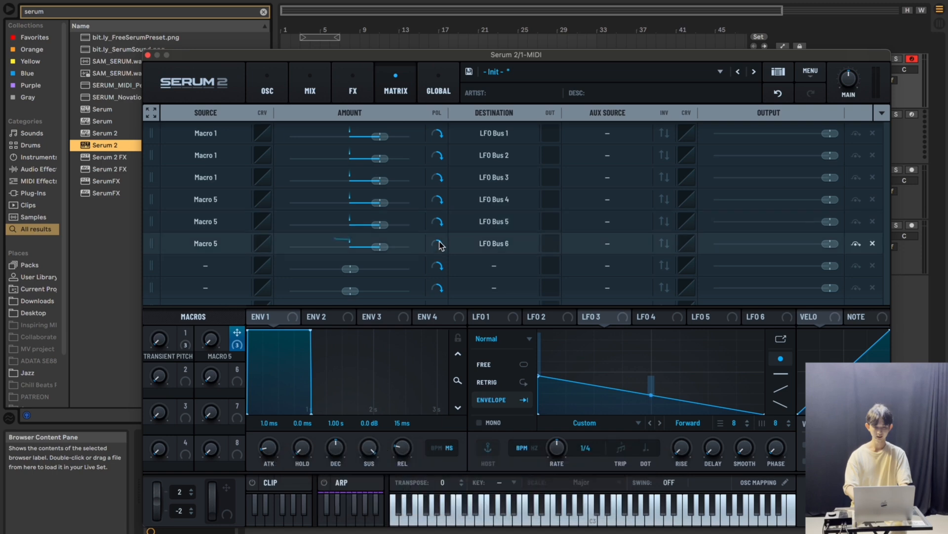
# Set the modulation amount of all three Macro 5 rows to -50
pyautogui.doubleClick(381, 202)
pyautogui.write('-50')
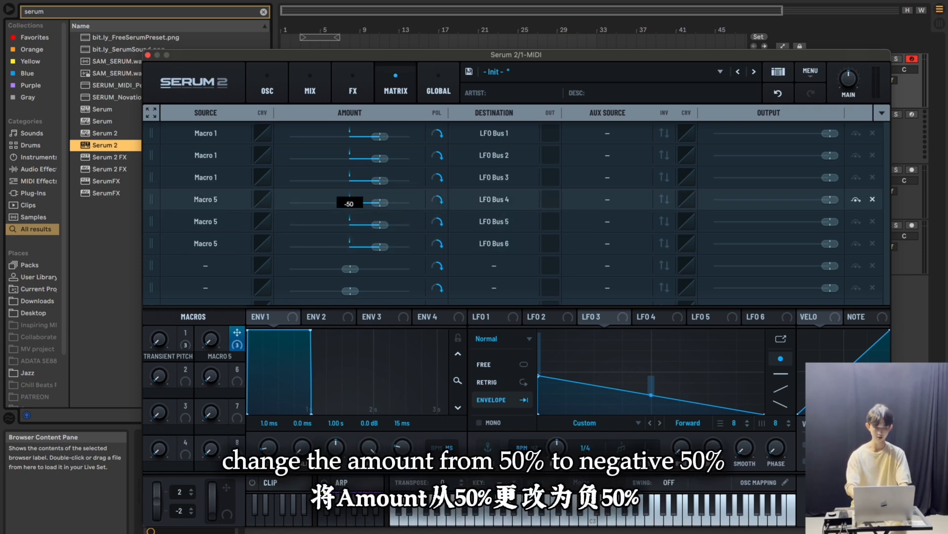
pyautogui.press('Return')
pyautogui.doubleClick(380, 246)
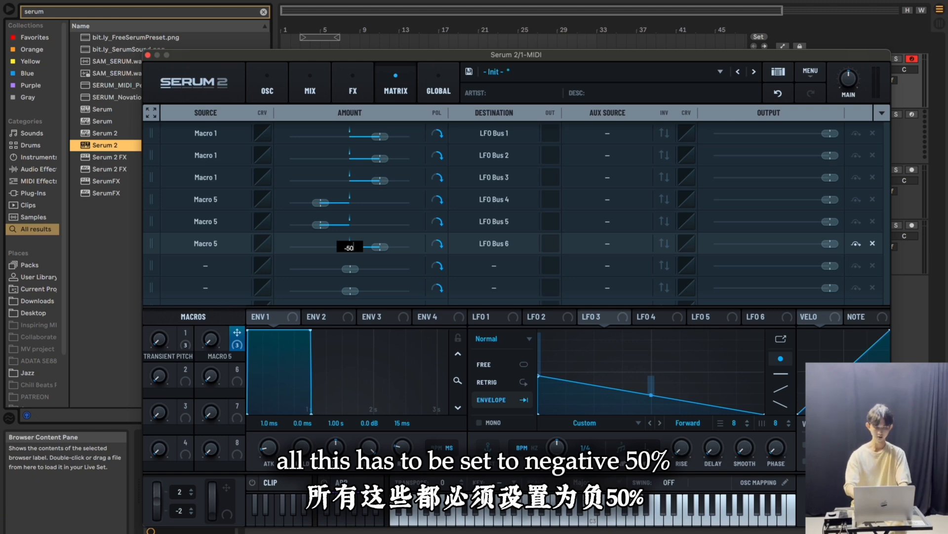
pyautogui.press('Return')
# Rename Macro 5 as Curve Pitch
pyautogui.doubleClick(219, 356)
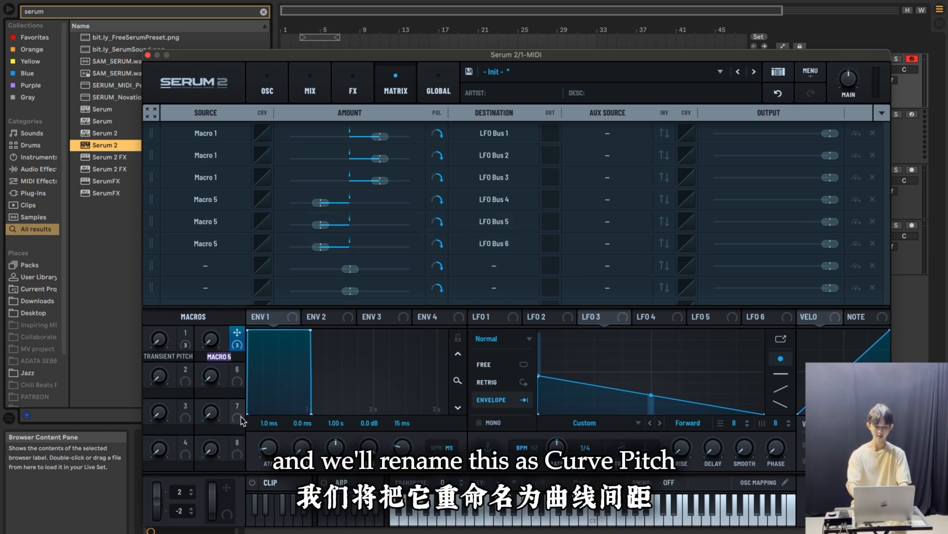
pyautogui.write('curve Pitch')
pyautogui.press('Return')
# Return to the oscillator page and set the Transient Pitch macro to 75 and the Curve Pitch macro to 50
pyautogui.click(267, 90)
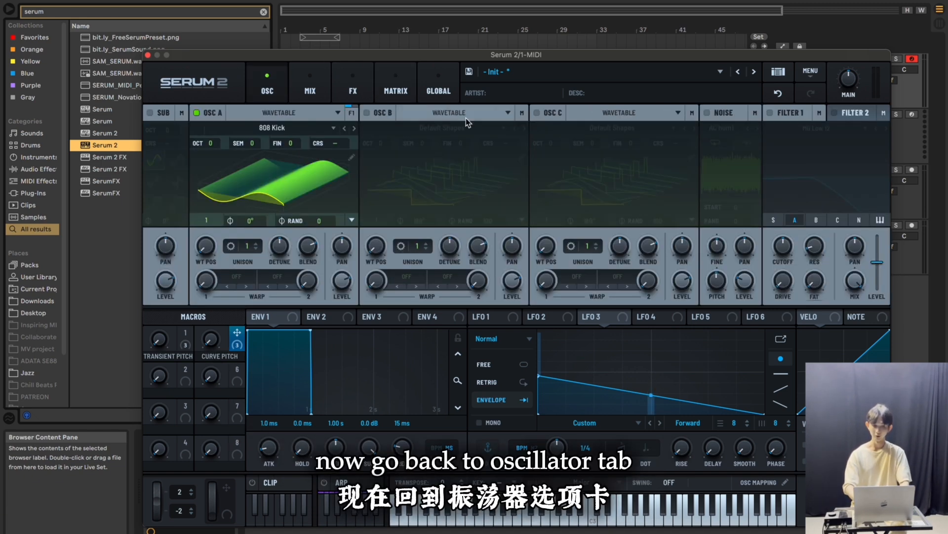
pyautogui.moveTo(159, 344)
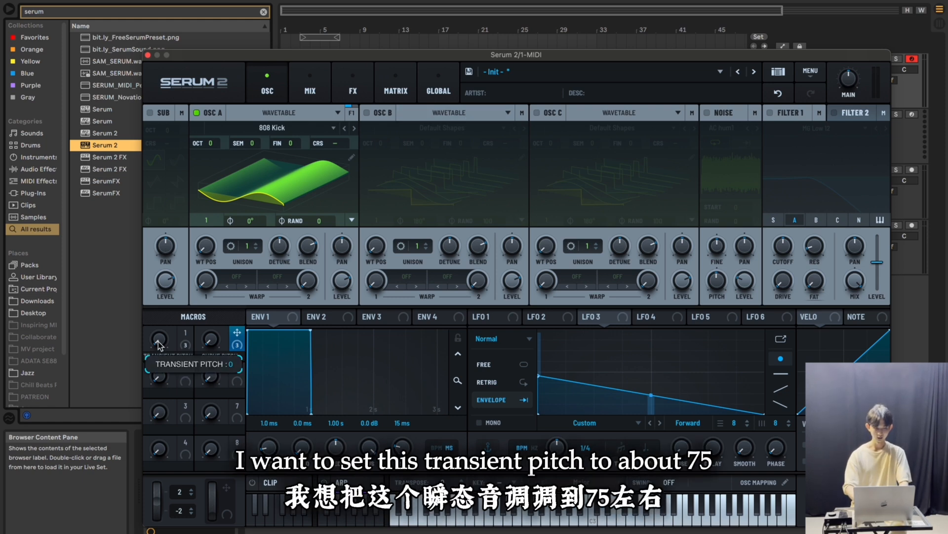
pyautogui.doubleClick(159, 341)
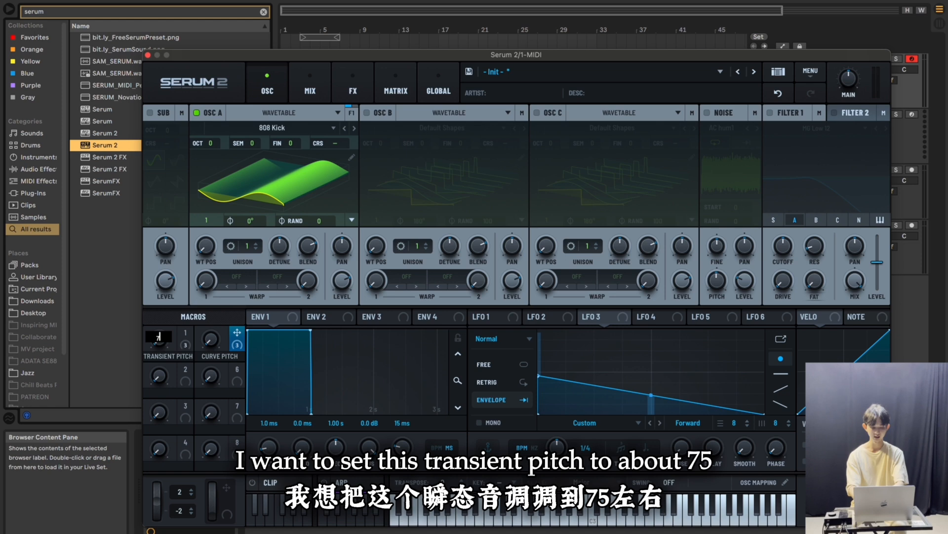
pyautogui.press('Return')
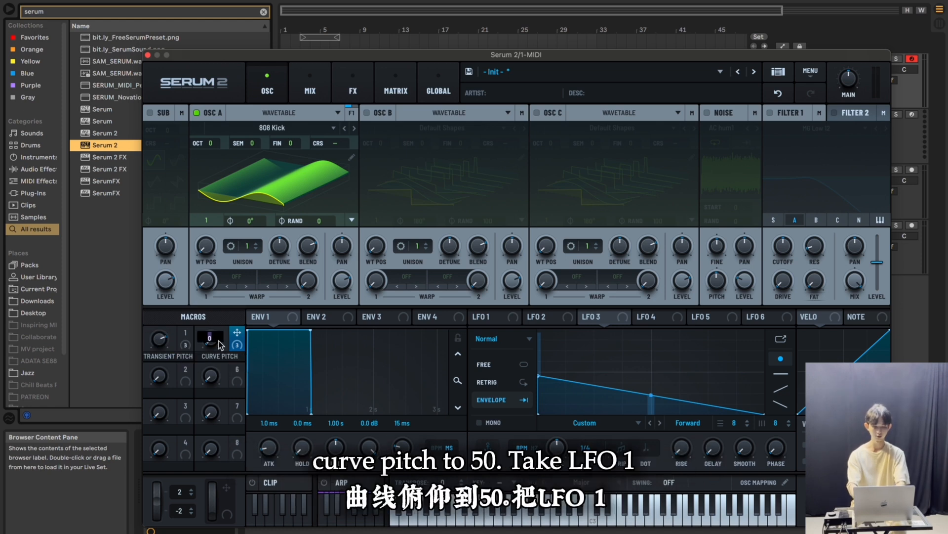
# Assign LFO 1, LFO 2 and LFO 3 to oscillator A's coarse pitch as unipolar modulation
pyautogui.click(476, 316)
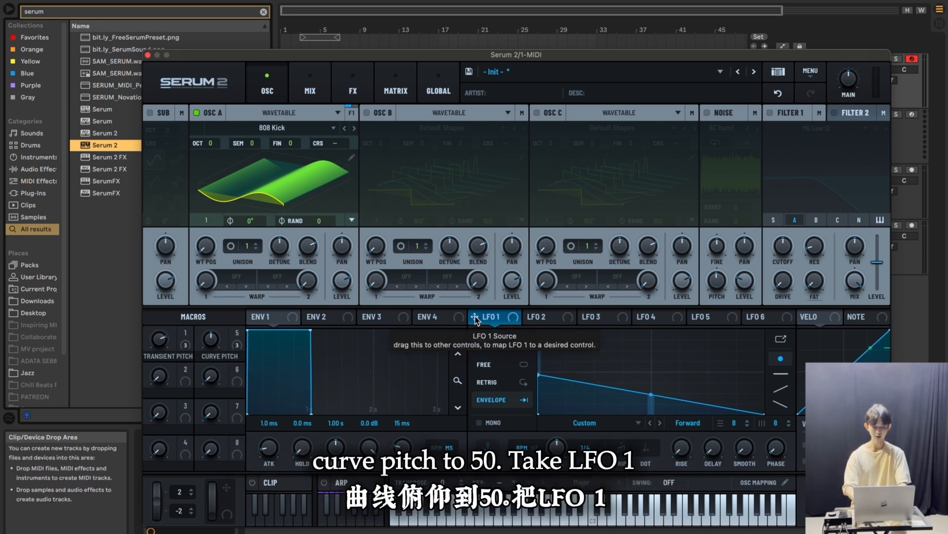
pyautogui.moveTo(476, 317); pyautogui.dragTo(346, 147)
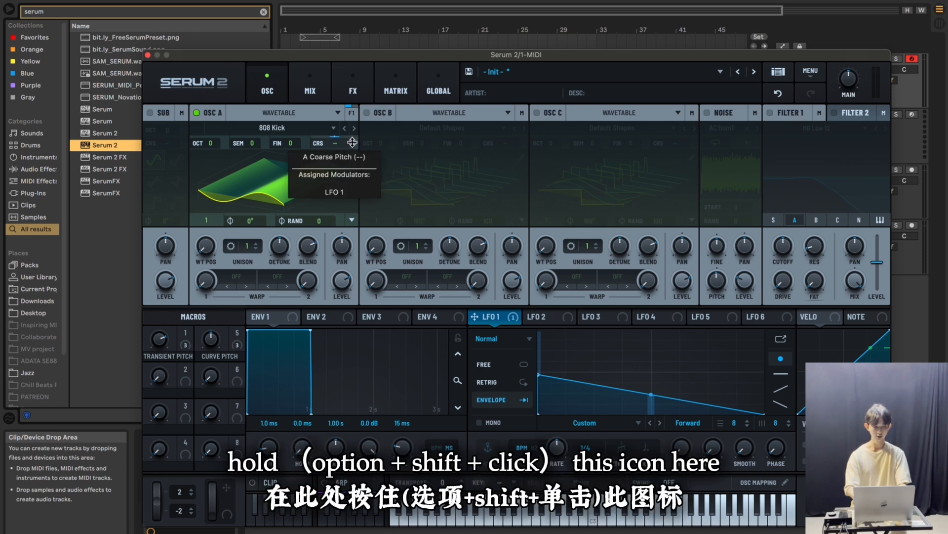
pyautogui.keyDown('alt'); pyautogui.keyDown('shift'); pyautogui.click(352, 142); pyautogui.keyUp('shift'); pyautogui.keyUp('alt')
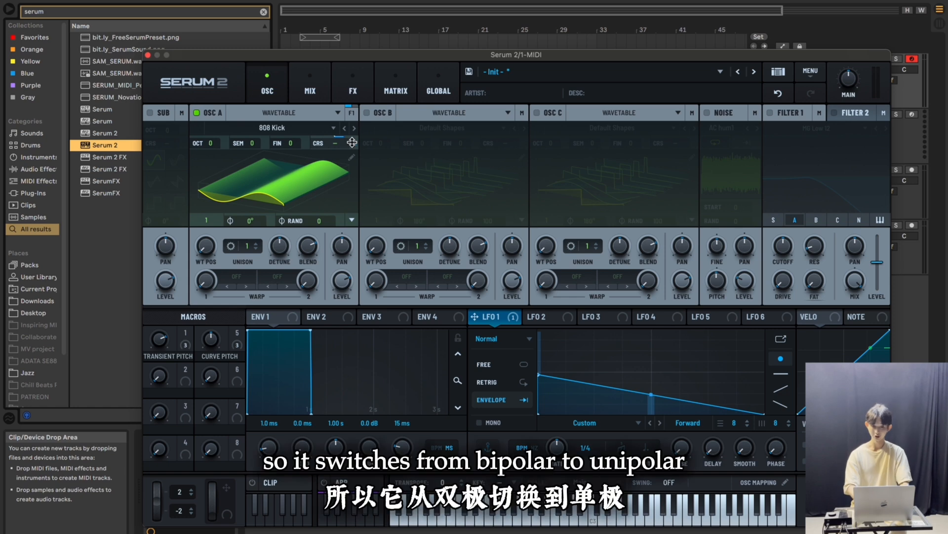
pyautogui.click(527, 318)
pyautogui.moveTo(531, 318); pyautogui.dragTo(354, 144)
pyautogui.moveTo(584, 317); pyautogui.dragTo(327, 143)
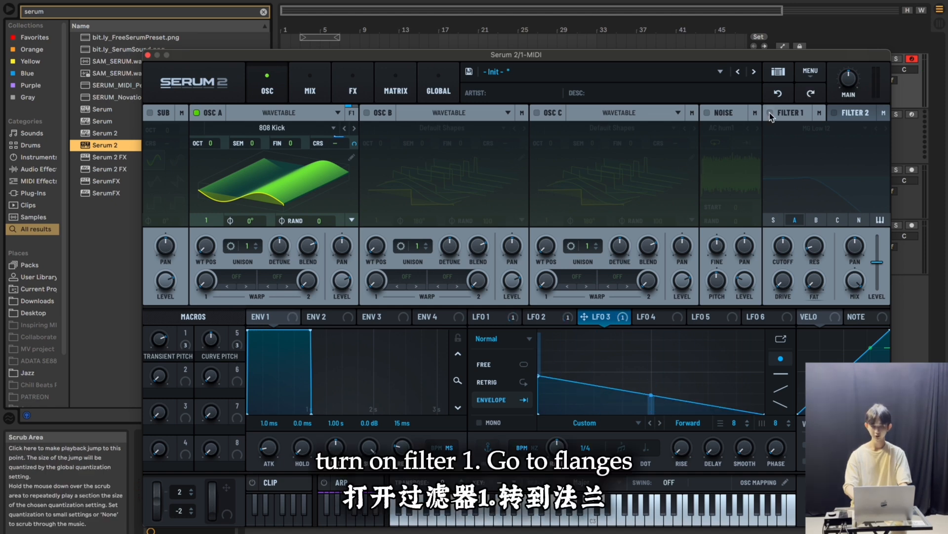
# Enable Filter 1 and set its type to the Flg HL6+ flanger
pyautogui.click(770, 113)
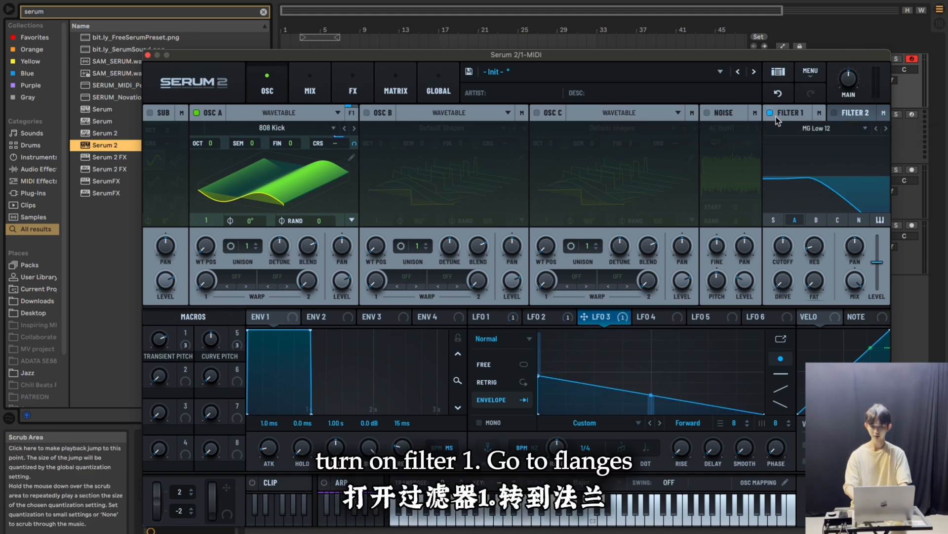
pyautogui.click(817, 128)
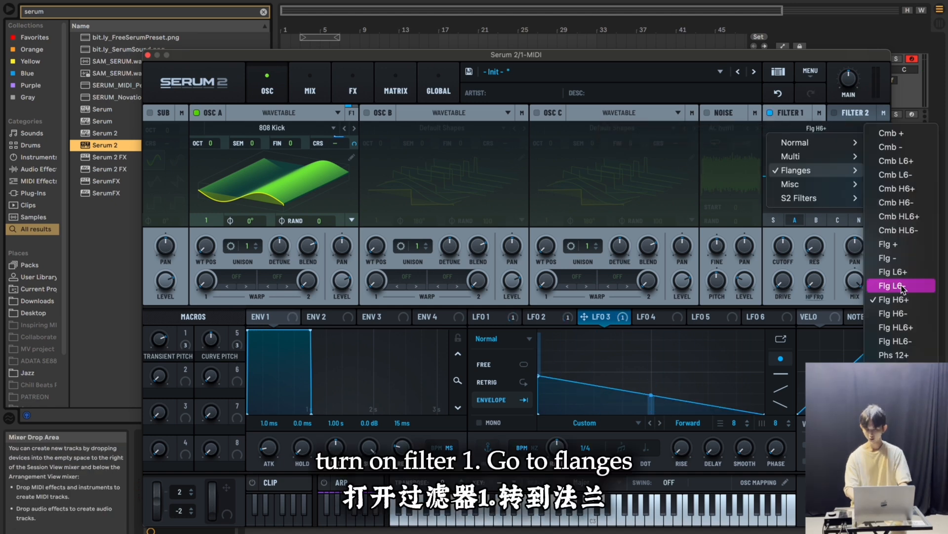
pyautogui.click(896, 328)
# Set Filter 1's resonance to 5%, drive to about 31% and HL width to 10%
pyautogui.moveTo(814, 249); pyautogui.dragTo(814, 252)
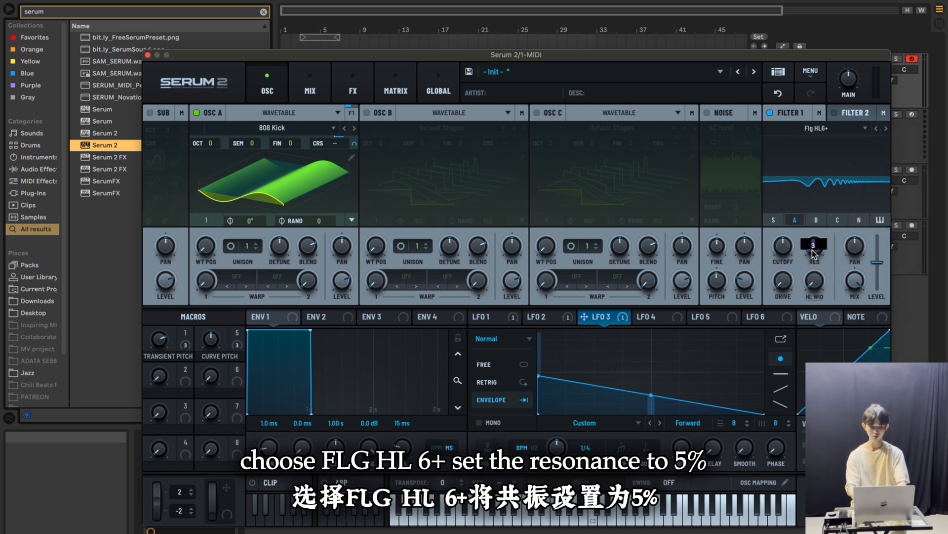
pyautogui.moveTo(783, 280); pyautogui.dragTo(783, 241)
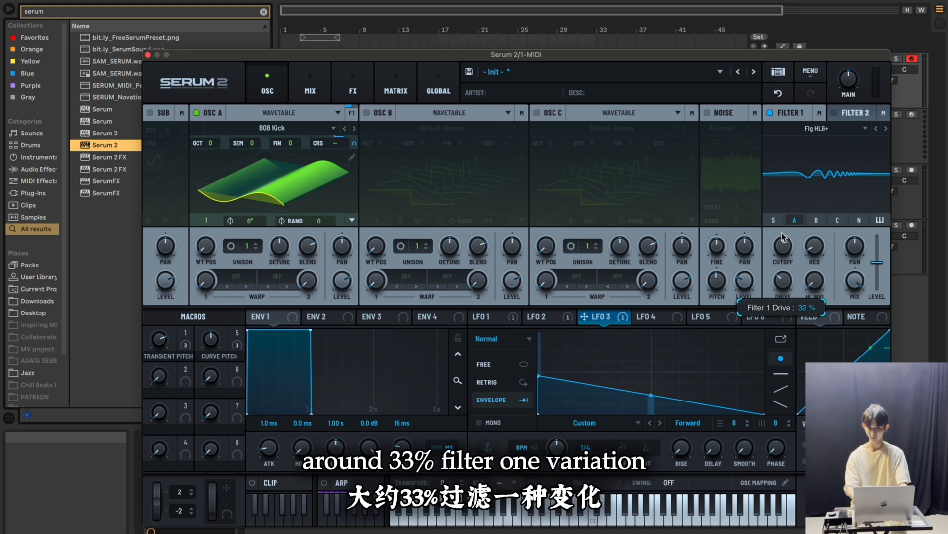
pyautogui.moveTo(815, 280); pyautogui.dragTo(813, 273)
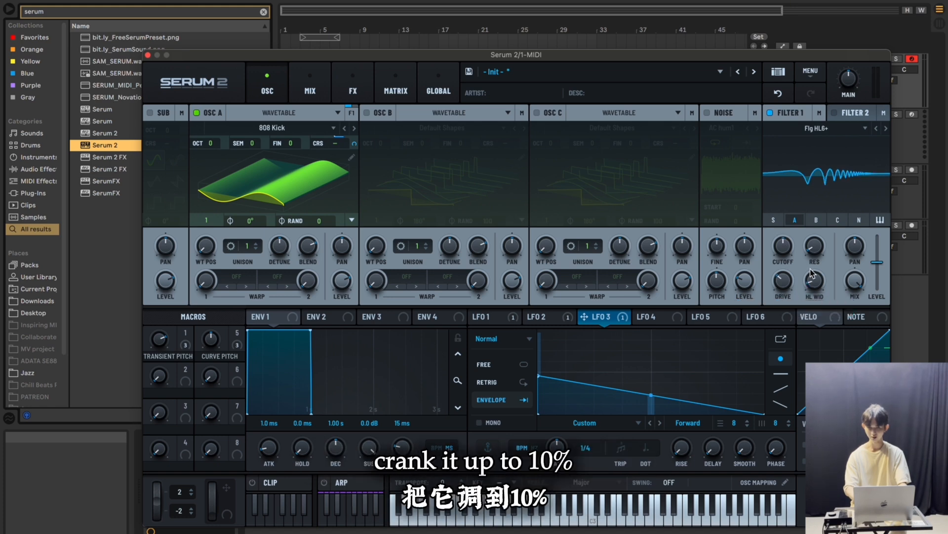
# Assign LFO 1 to Filter 1's cutoff as unipolar modulation at 40%
pyautogui.click(475, 319)
pyautogui.moveTo(474, 317); pyautogui.dragTo(784, 246)
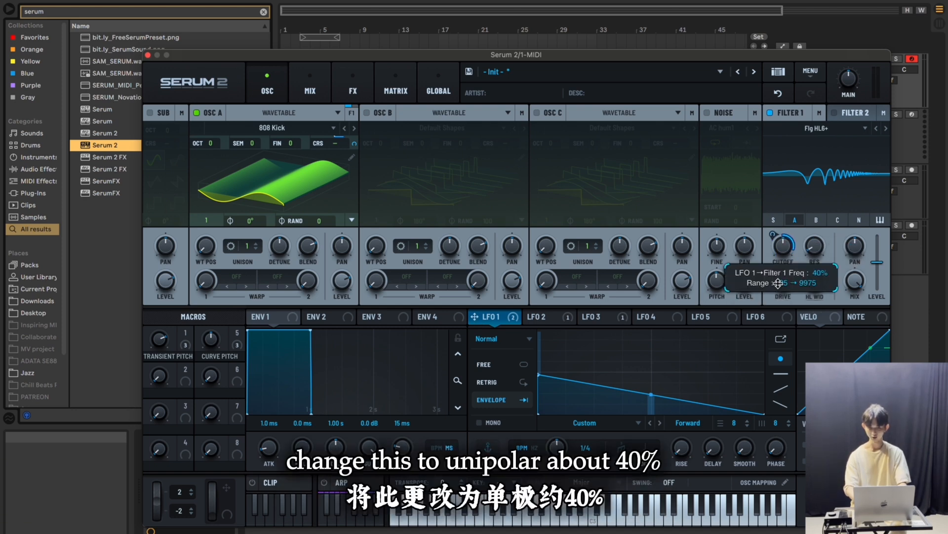
pyautogui.moveTo(779, 284)
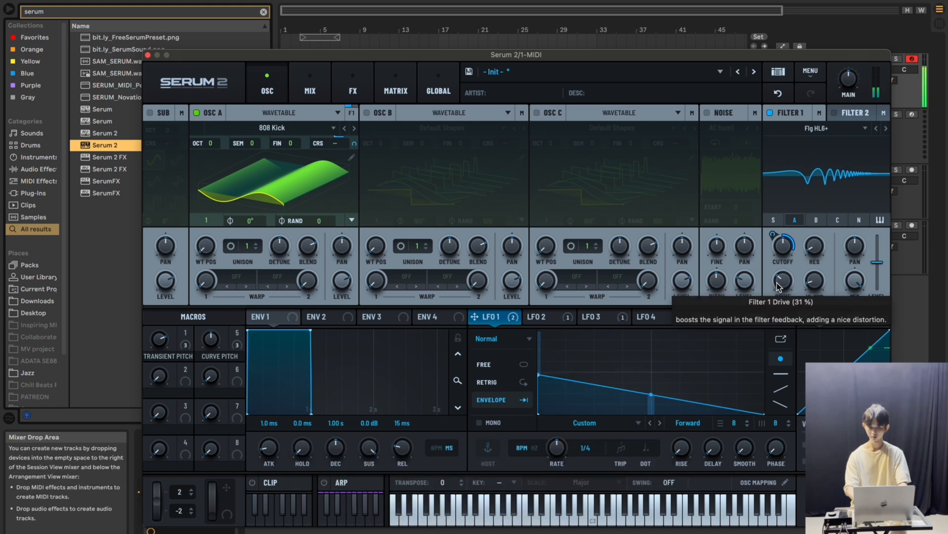
# Raise Filter 1's send to Bus 1 to maximum in the mixer and open the Bus 1 effects rack
pyautogui.click(310, 86)
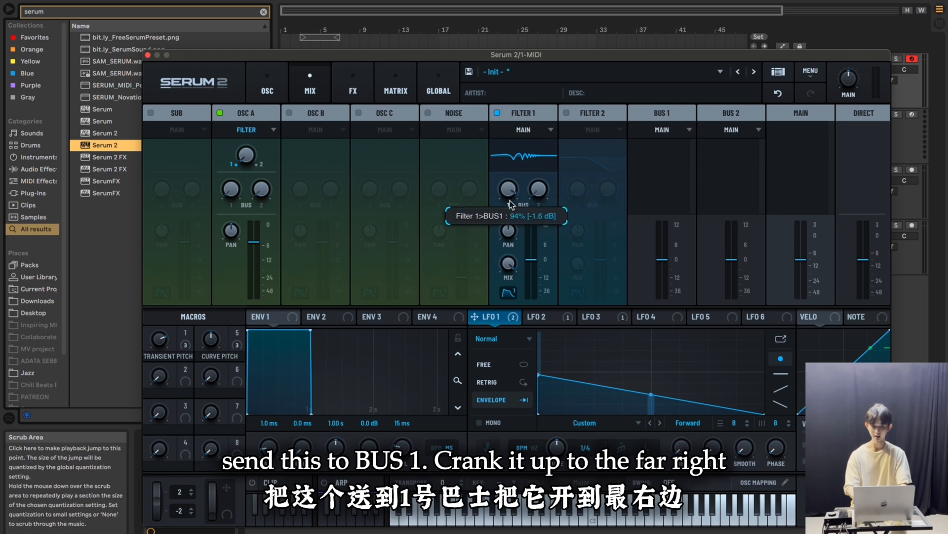
pyautogui.click(352, 94)
pyautogui.click(229, 115)
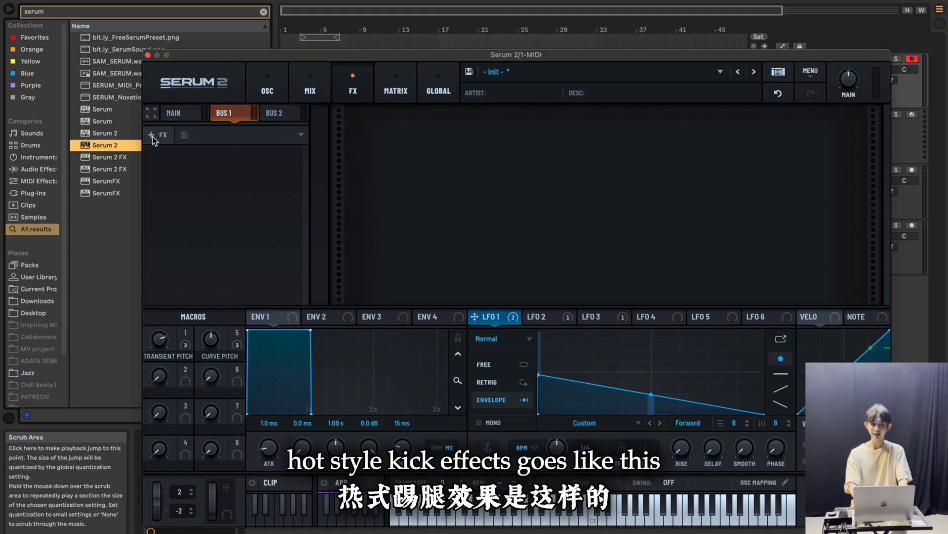
# Build the Bus 1 effects chain in the order Distortion, Equalizer, Distortion, Equalizer, Distortion
pyautogui.click(152, 135)
pyautogui.click(177, 217)
pyautogui.click(153, 135)
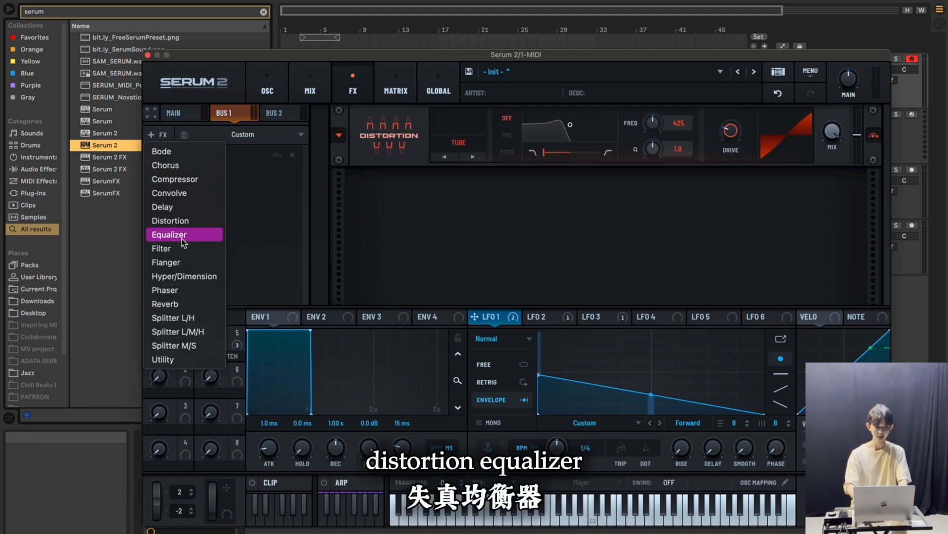
pyautogui.click(181, 231)
pyautogui.click(153, 135)
pyautogui.click(169, 218)
pyautogui.click(153, 135)
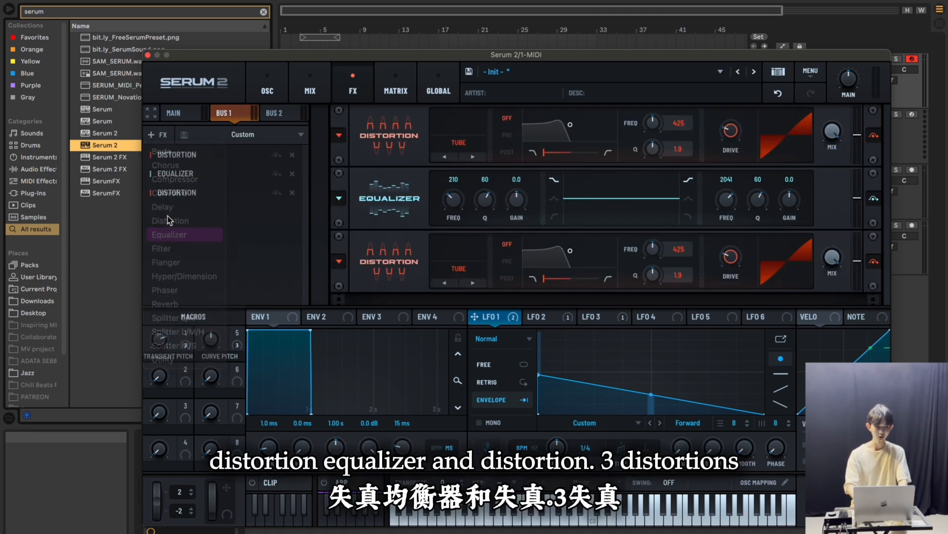
pyautogui.click(178, 231)
pyautogui.click(153, 135)
pyautogui.click(175, 217)
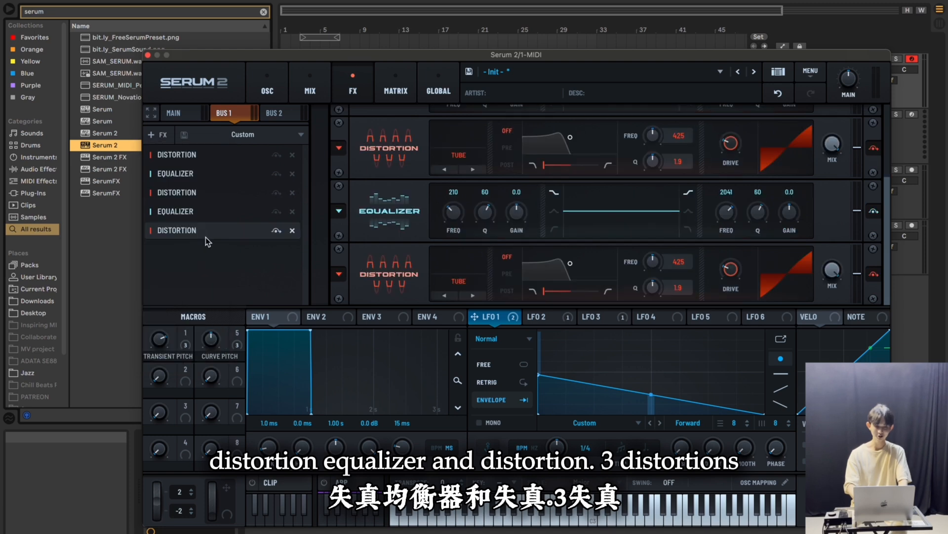
# Set the first distortion's type to Asym and the third distortion's type to Overdrive
pyautogui.scroll(-1, 375, 198)
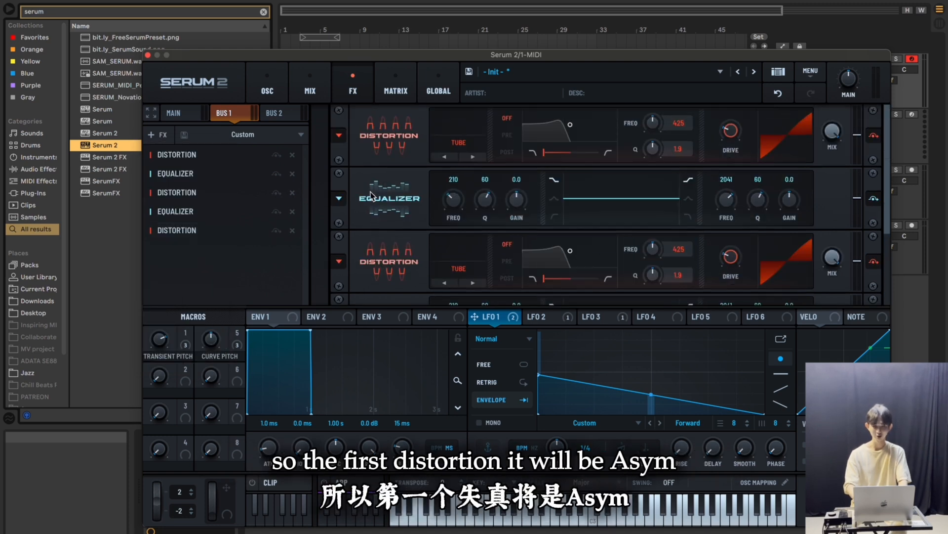
pyautogui.click(435, 153)
pyautogui.click(462, 282)
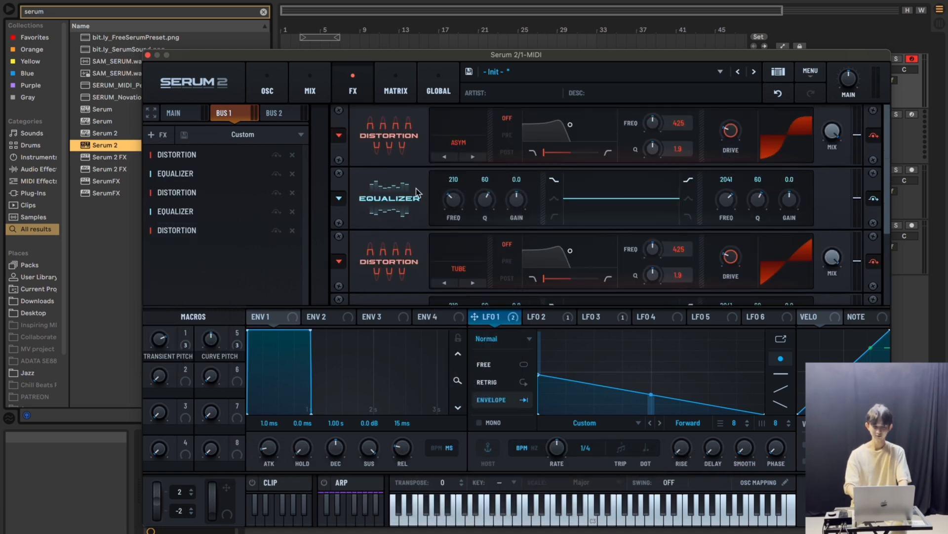
pyautogui.scroll(-8, 401, 273)
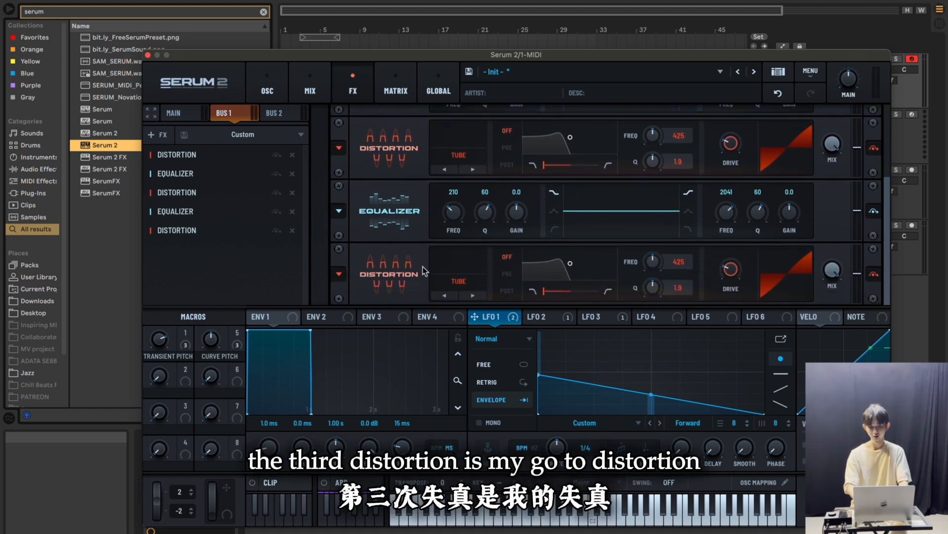
pyautogui.click(478, 284)
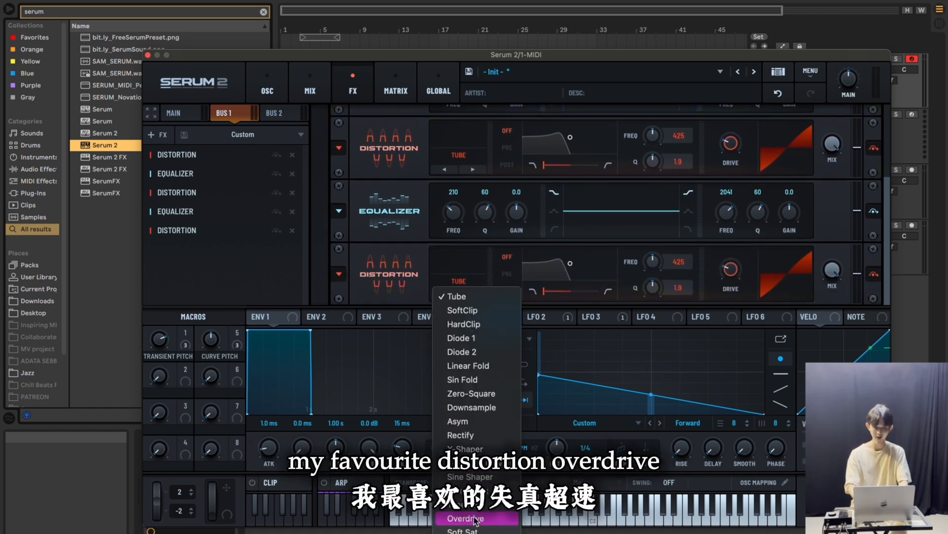
pyautogui.click(466, 518)
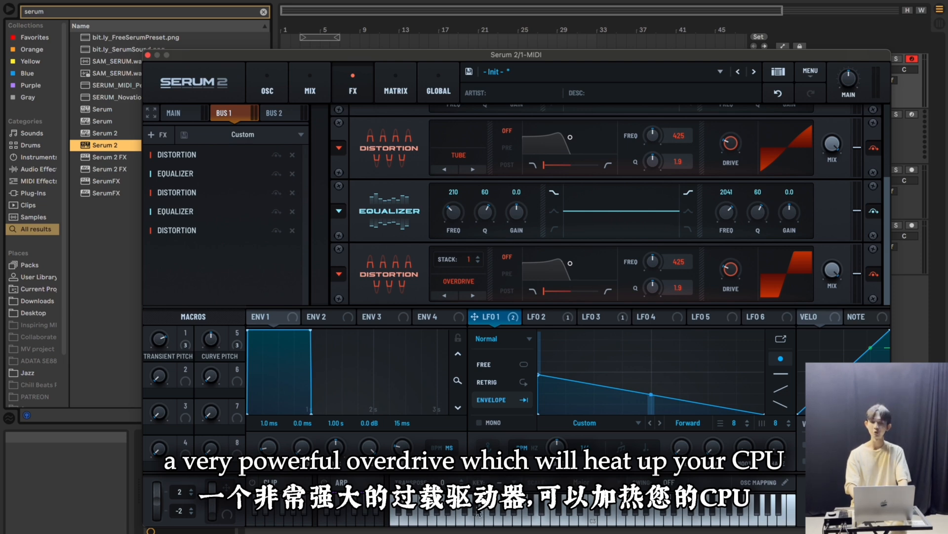
# Set the first distortion's frequency to 1200 Hz and its drive to maximum
pyautogui.scroll(3, 717, 135)
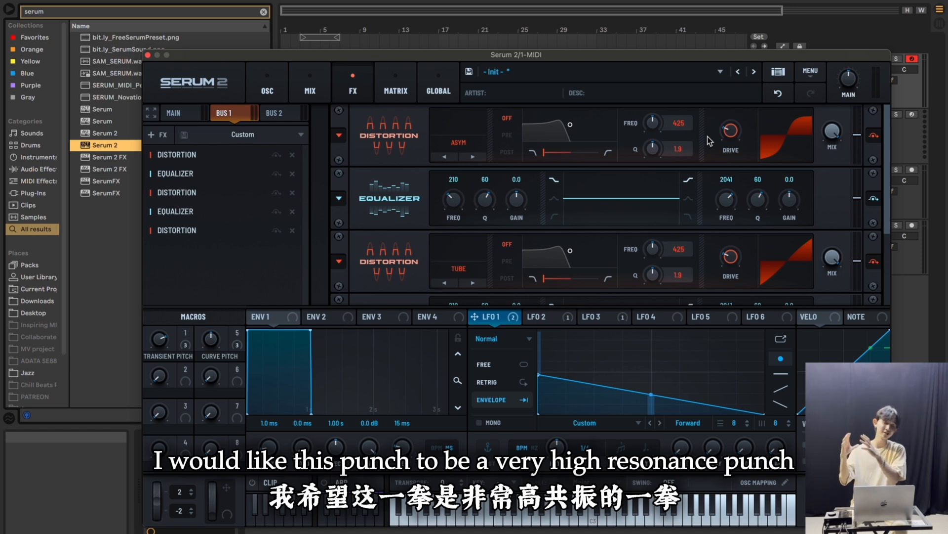
pyautogui.doubleClick(678, 123)
pyautogui.write('1200')
pyautogui.press('Return')
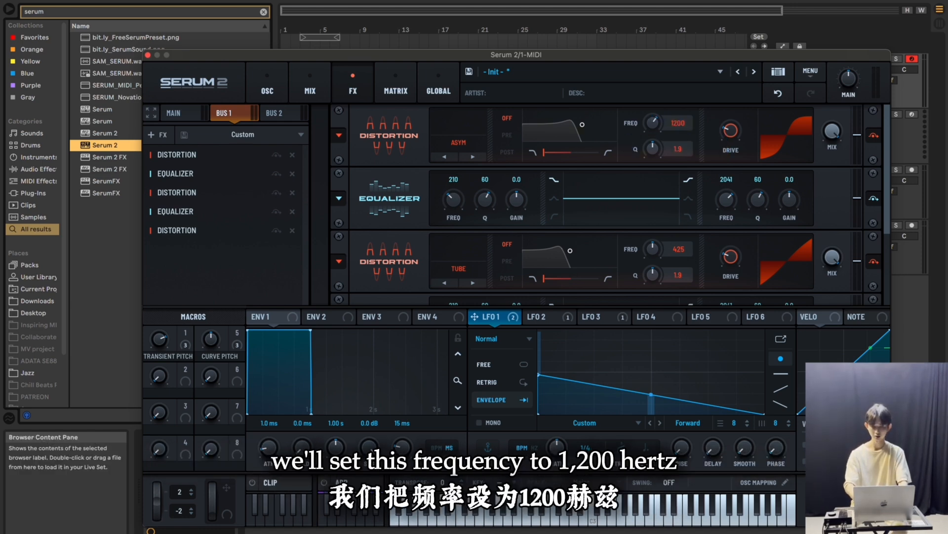
# Change the first equalizer's high band to the peak type with a Q of 40 and a frequency of 1200 Hz
pyautogui.click(688, 200)
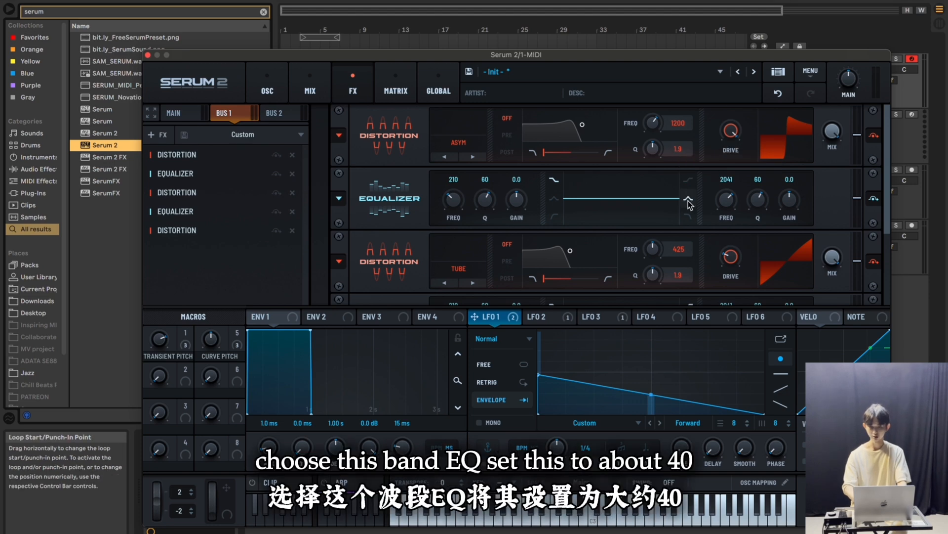
pyautogui.doubleClick(762, 202)
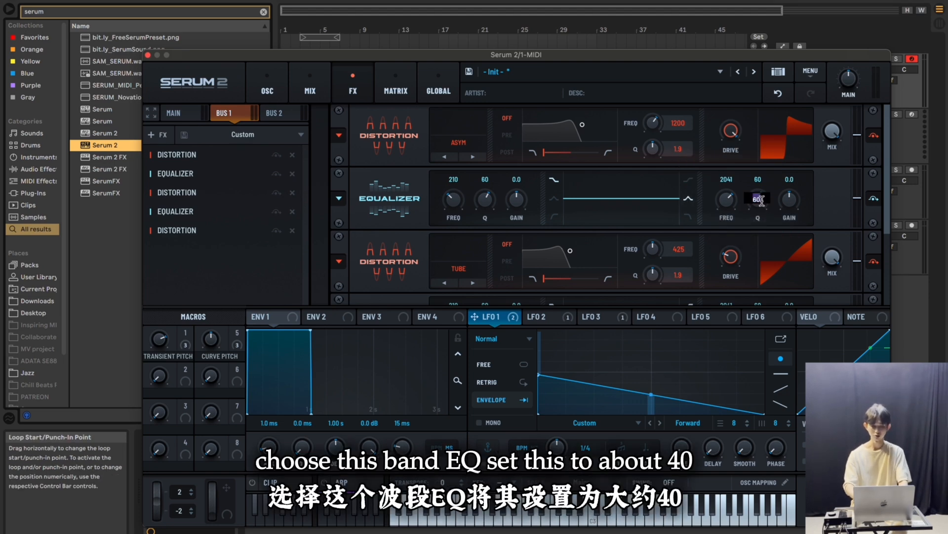
pyautogui.doubleClick(738, 204)
pyautogui.write('12')
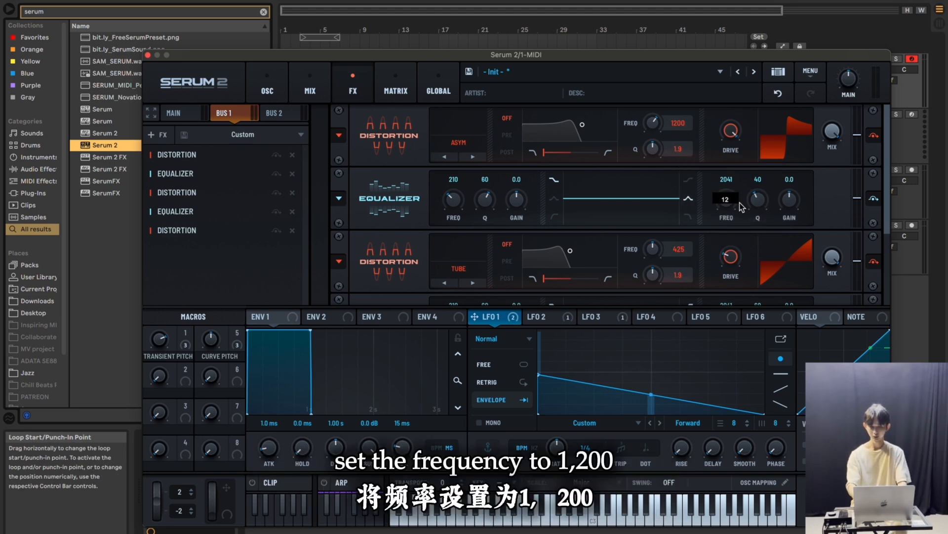
pyautogui.write('00')
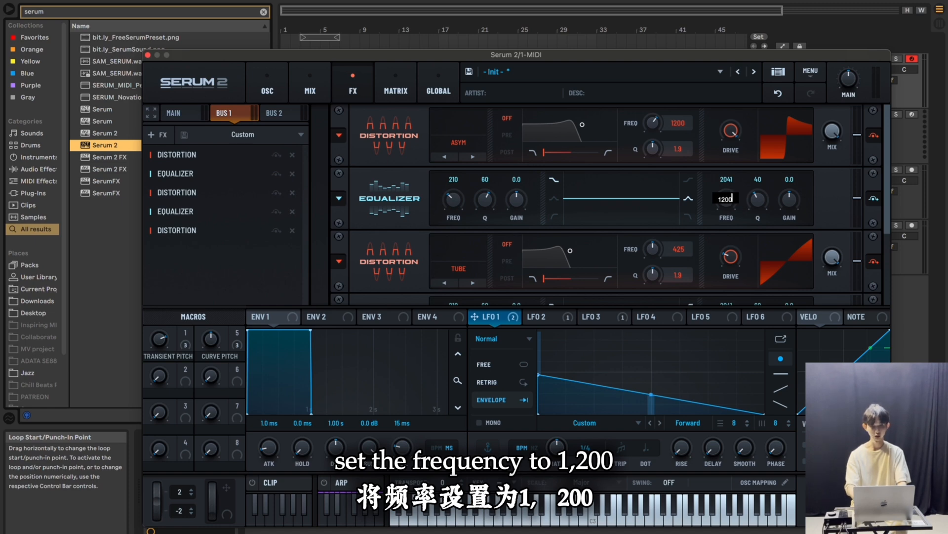
pyautogui.press('Return')
# Set the Tube distortion's frequency to 1200 Hz and its drive to maximum
pyautogui.scroll(-1, 660, 223)
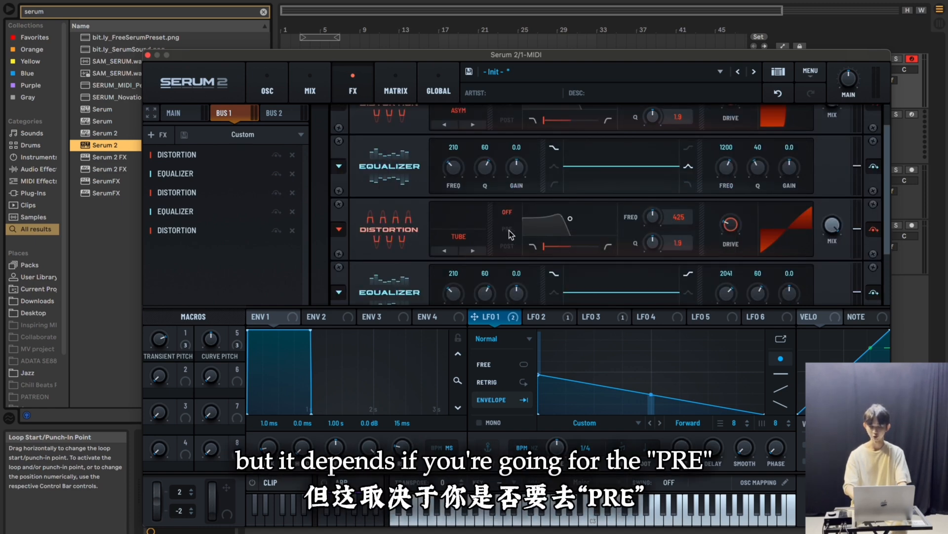
pyautogui.doubleClick(679, 219)
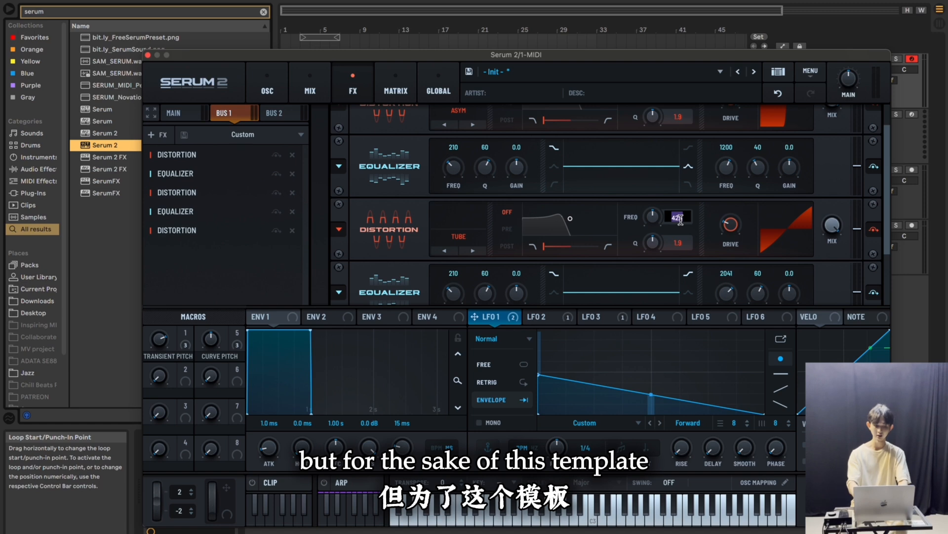
pyautogui.write('1200')
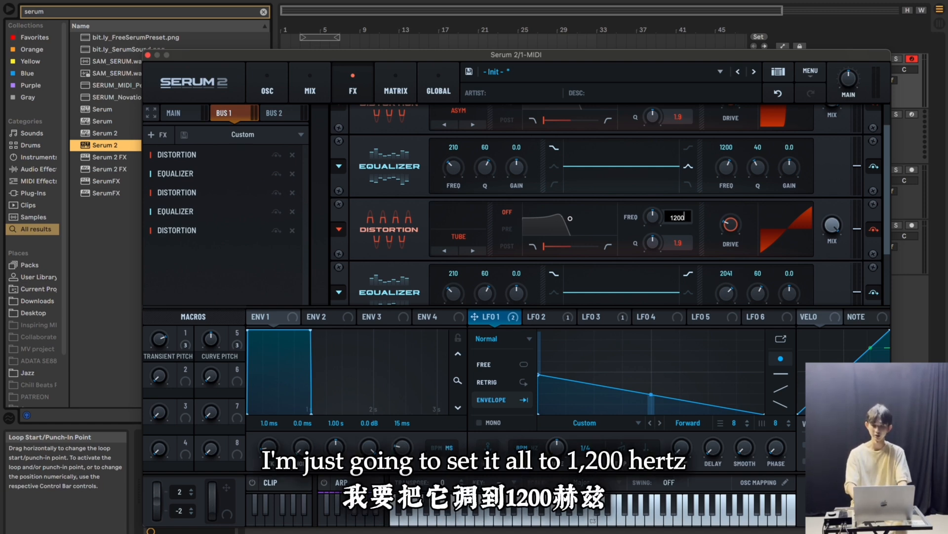
pyautogui.press('Return')
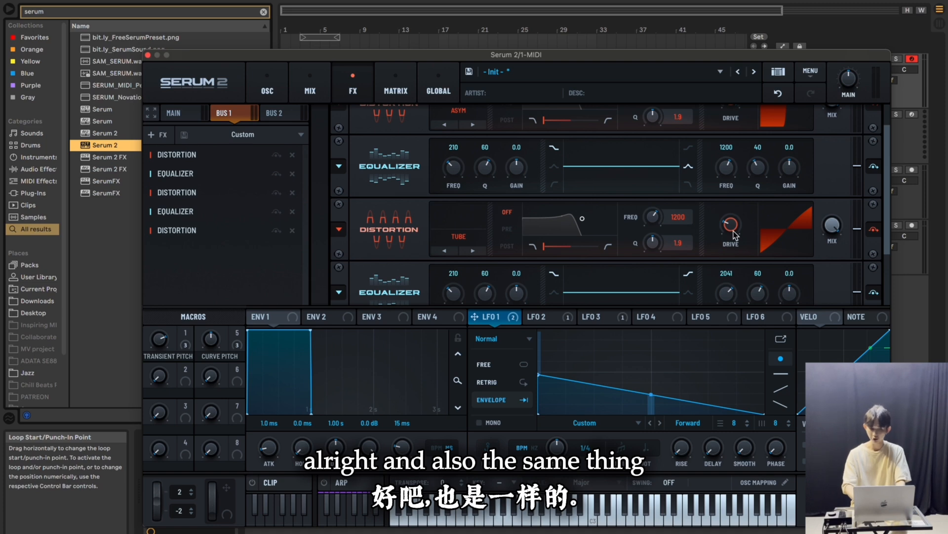
pyautogui.moveTo(734, 236); pyautogui.dragTo(736, 163)
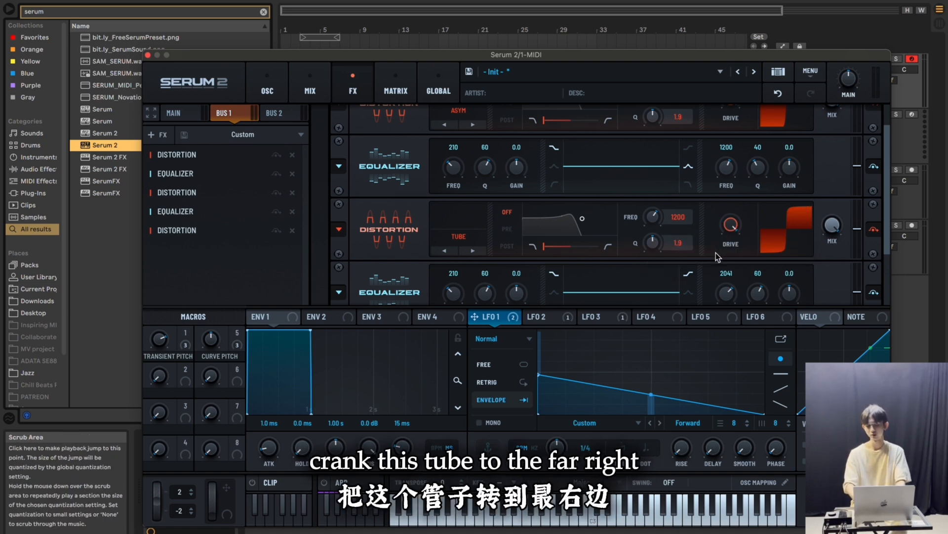
# Change the second equalizer's high band to the peak type, with Q at 40 and frequency at 1200 Hz
pyautogui.scroll(-4, 717, 255)
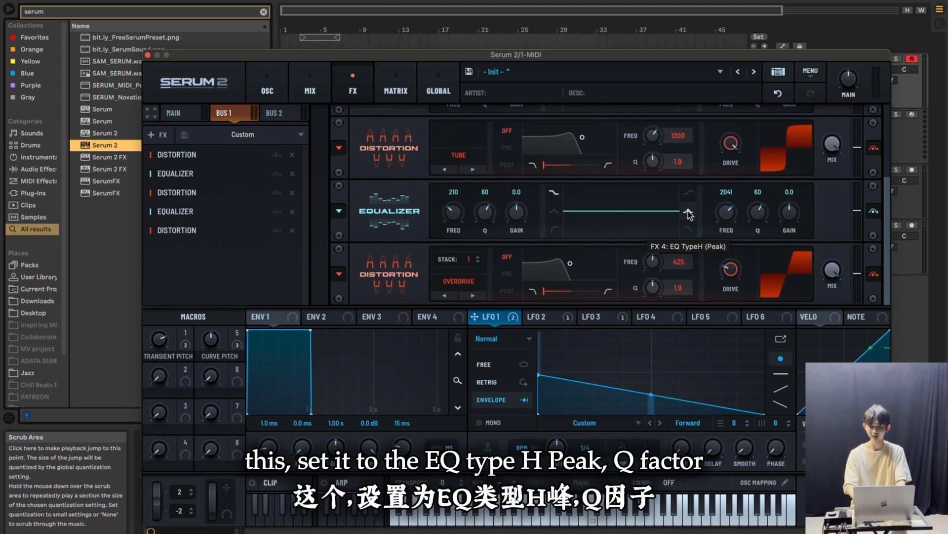
pyautogui.doubleClick(756, 212)
pyautogui.press('Return')
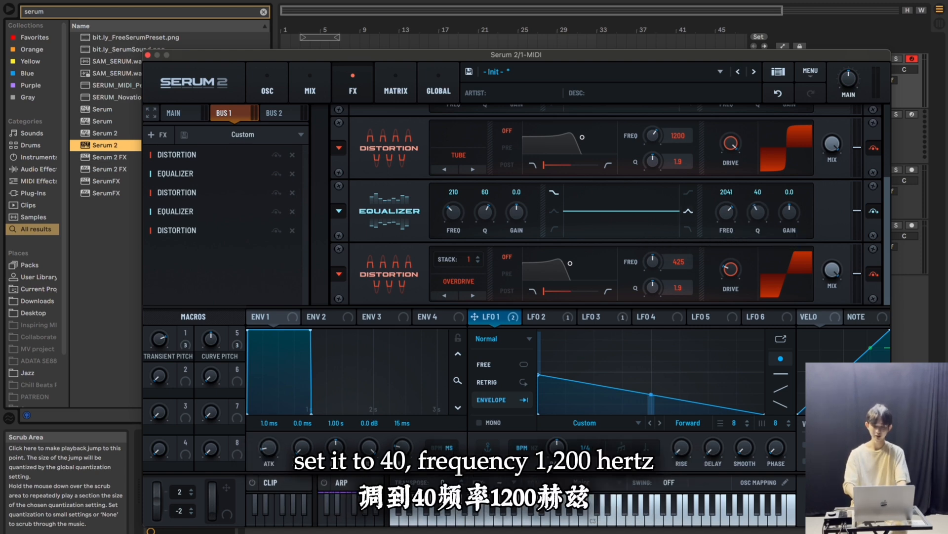
pyautogui.doubleClick(726, 211)
pyautogui.write('1200')
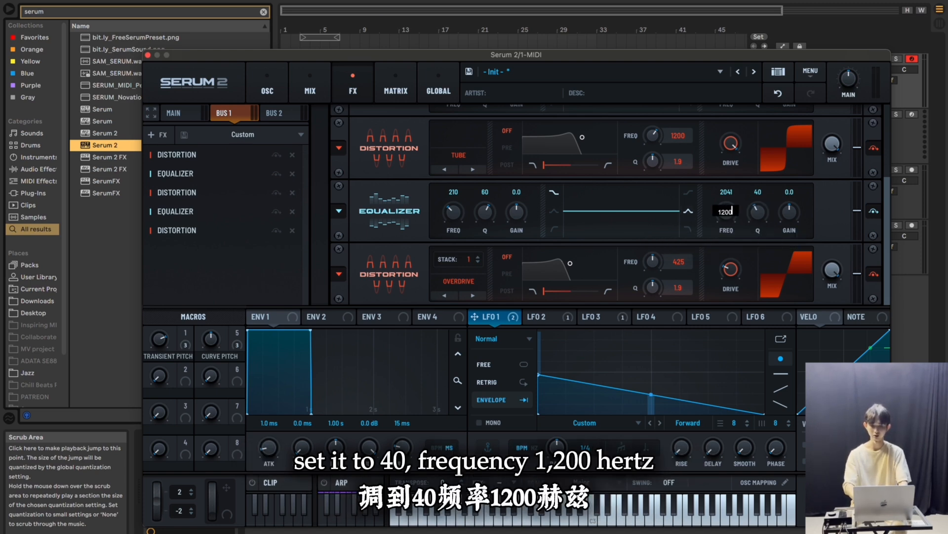
pyautogui.press('Return')
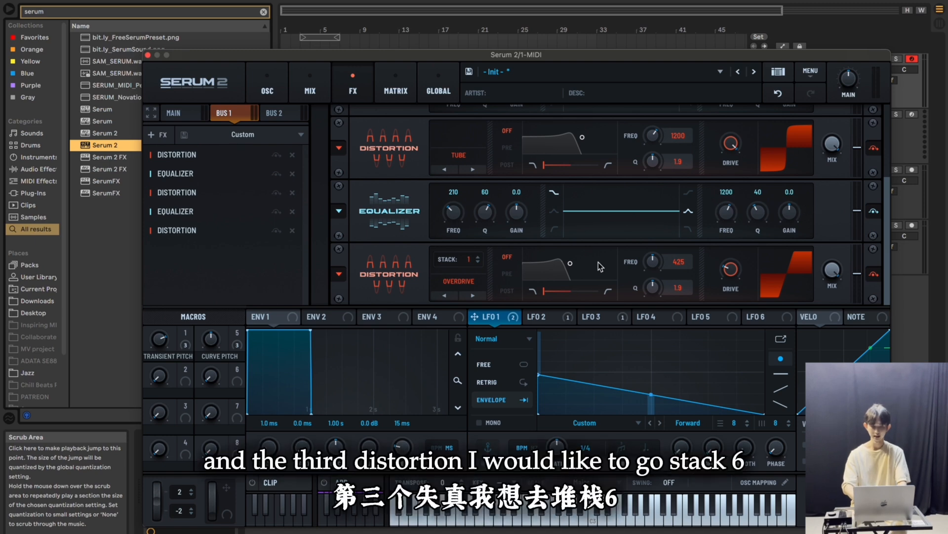
# Set the third distortion's Overdrive stack to 6, its drive to 100% and its frequency to 1200 Hz
pyautogui.click(479, 258)
pyautogui.click(478, 259)
pyautogui.click(478, 259)
pyautogui.click(479, 259)
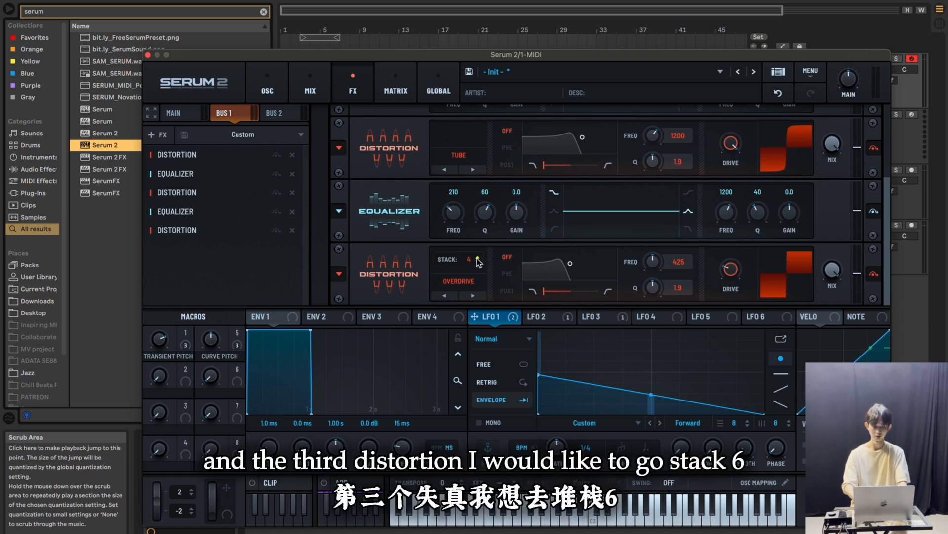
pyautogui.click(478, 259)
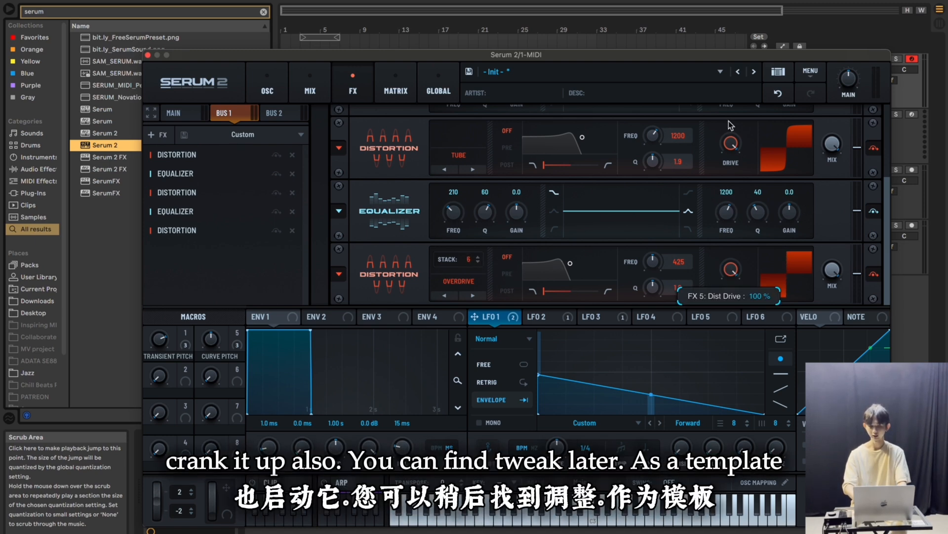
pyautogui.doubleClick(668, 263)
pyautogui.write('1200')
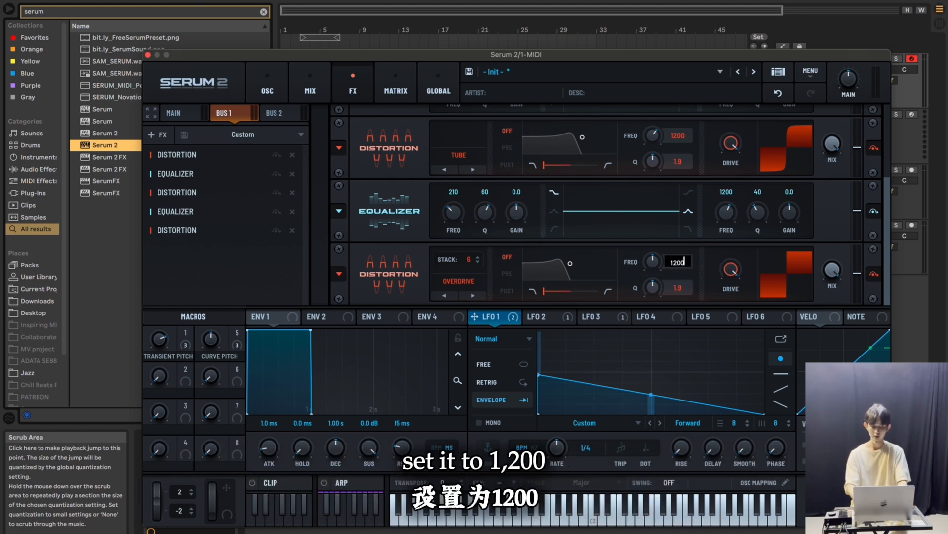
pyautogui.press('Return')
# Assign macro 2 to the high-band gain of both equalizers with a modulation amount of 50%
pyautogui.scroll(-2, 823, 207)
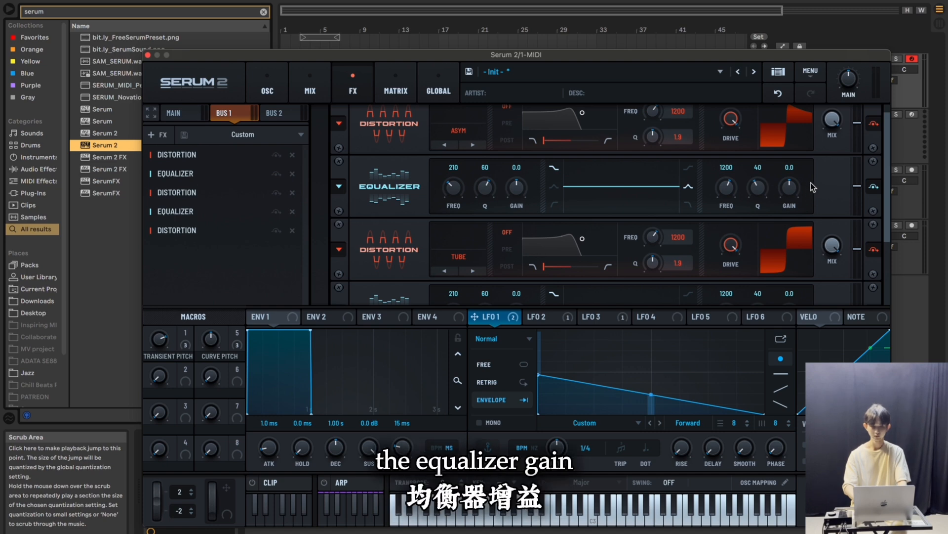
pyautogui.scroll(1, 793, 194)
pyautogui.moveTo(186, 380)
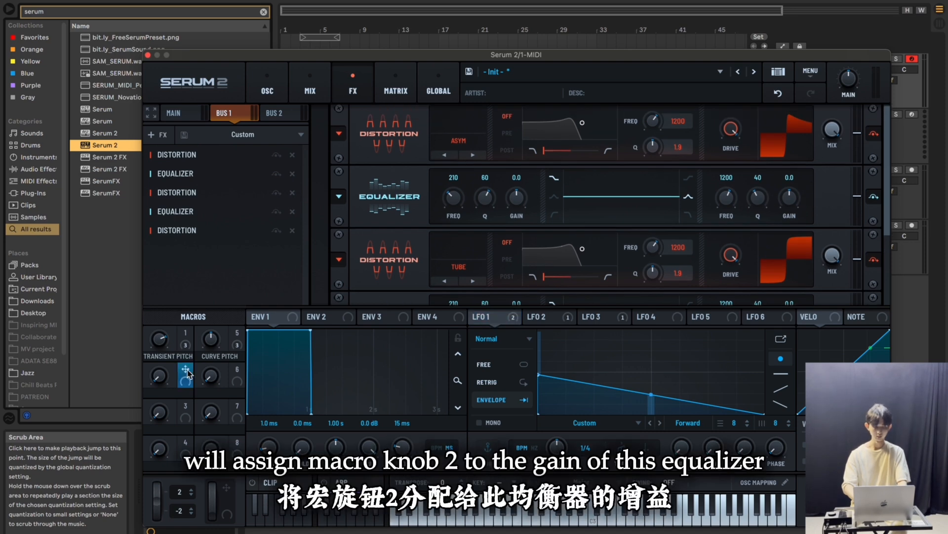
pyautogui.moveTo(186, 372); pyautogui.dragTo(785, 215)
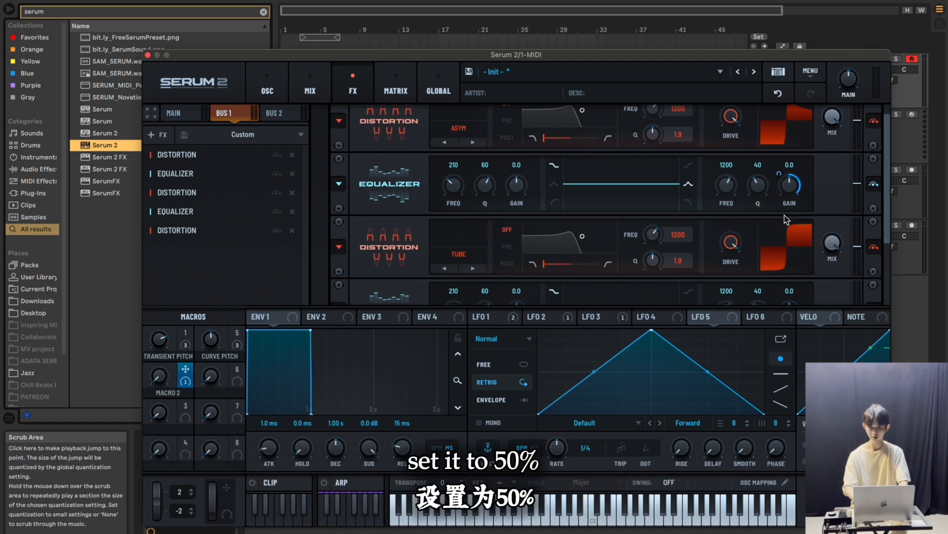
pyautogui.scroll(-3, 833, 203)
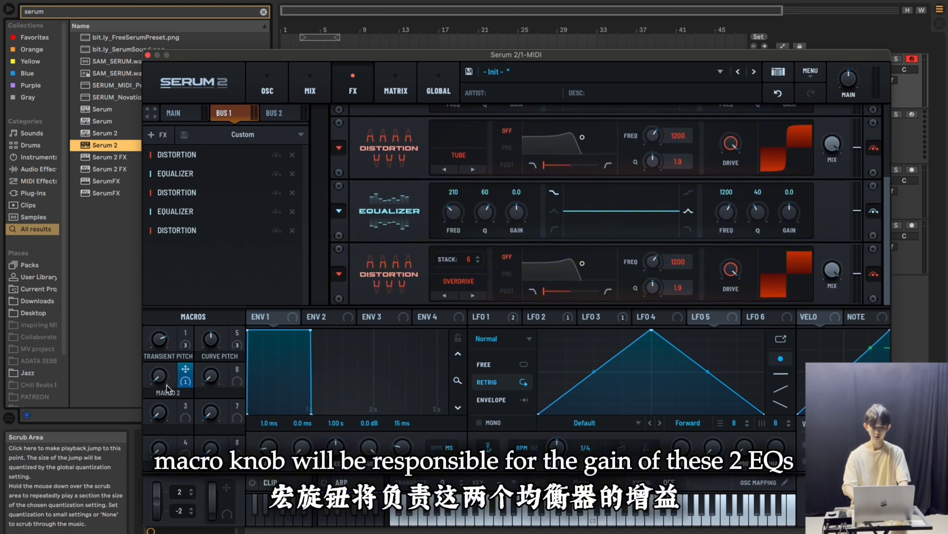
pyautogui.moveTo(185, 372); pyautogui.dragTo(788, 244)
pyautogui.keyDown('alt'); pyautogui.keyDown('shift'); pyautogui.click(780, 201); pyautogui.keyUp('shift'); pyautogui.keyUp('alt')
# Rename macro 2 as EQ GAIN and turn its knob up
pyautogui.doubleClick(164, 394)
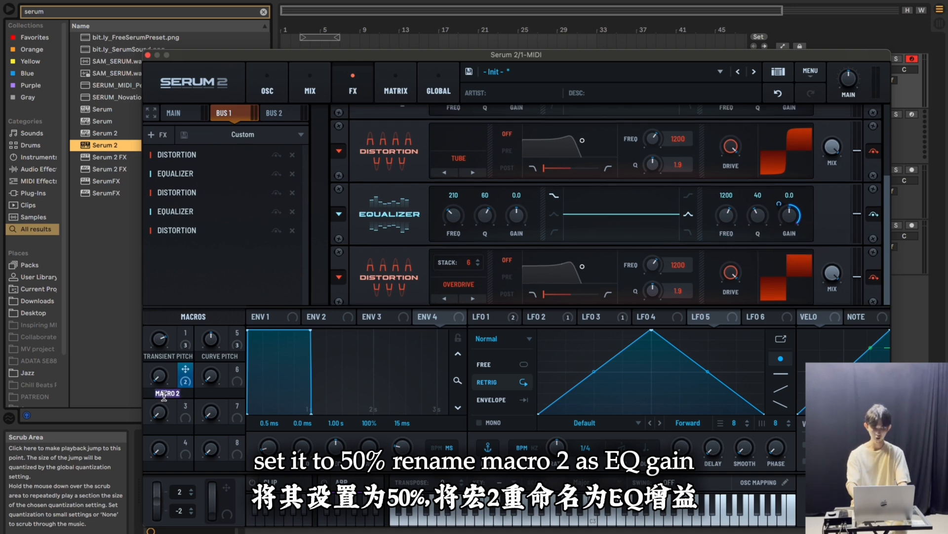
pyautogui.write('EQ GAIN')
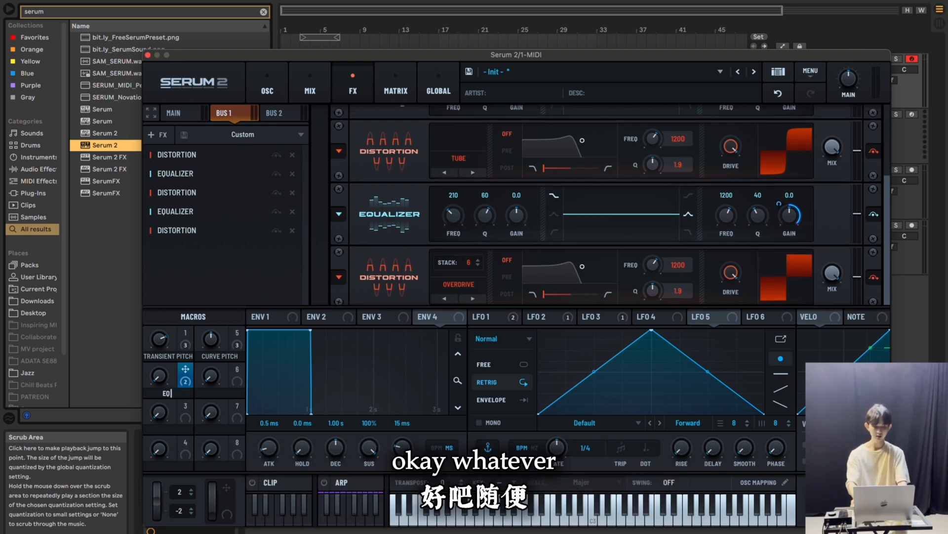
pyautogui.press('Return')
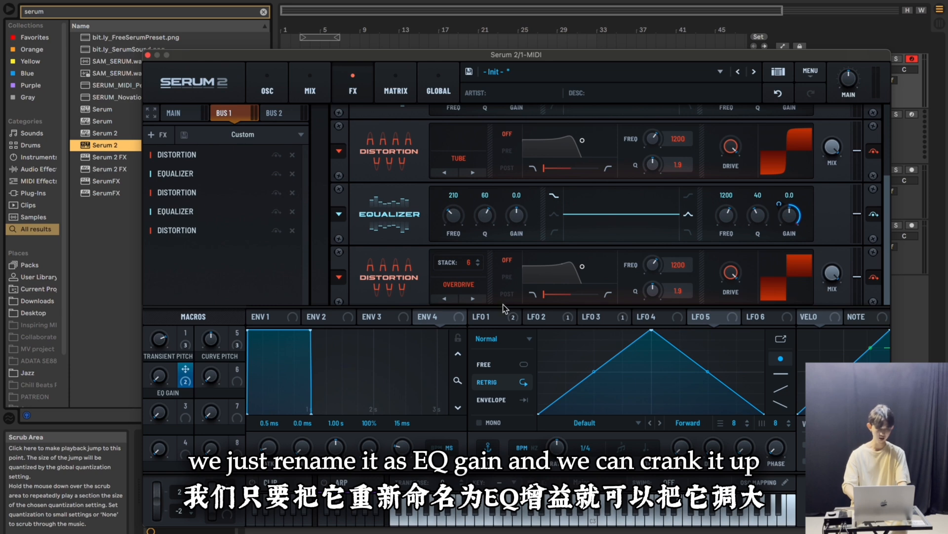
pyautogui.moveTo(163, 379)
pyautogui.moveTo(164, 379); pyautogui.dragTo(158, 302)
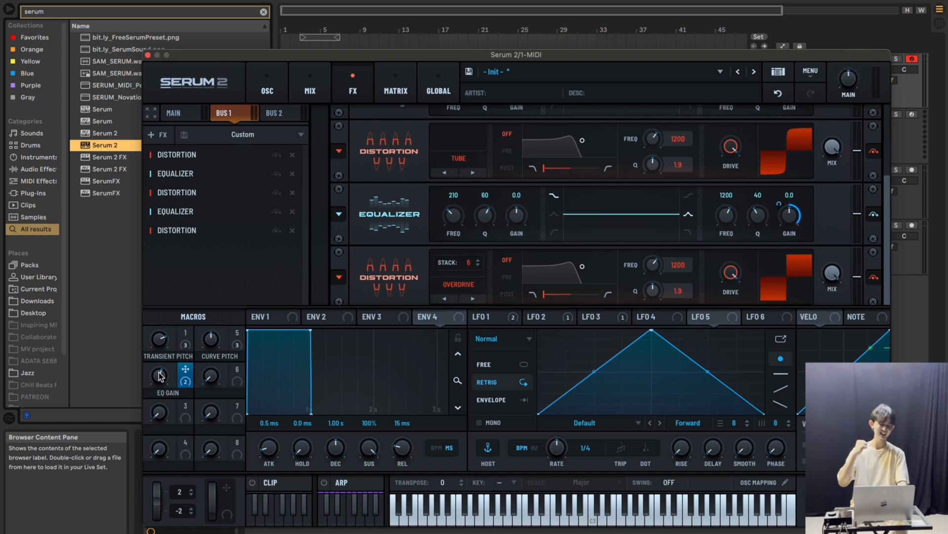
# Assign macro 6 to the high-band frequency of both equalizers as bipolar modulation of 10%
pyautogui.click(237, 376)
pyautogui.moveTo(238, 373); pyautogui.dragTo(720, 230)
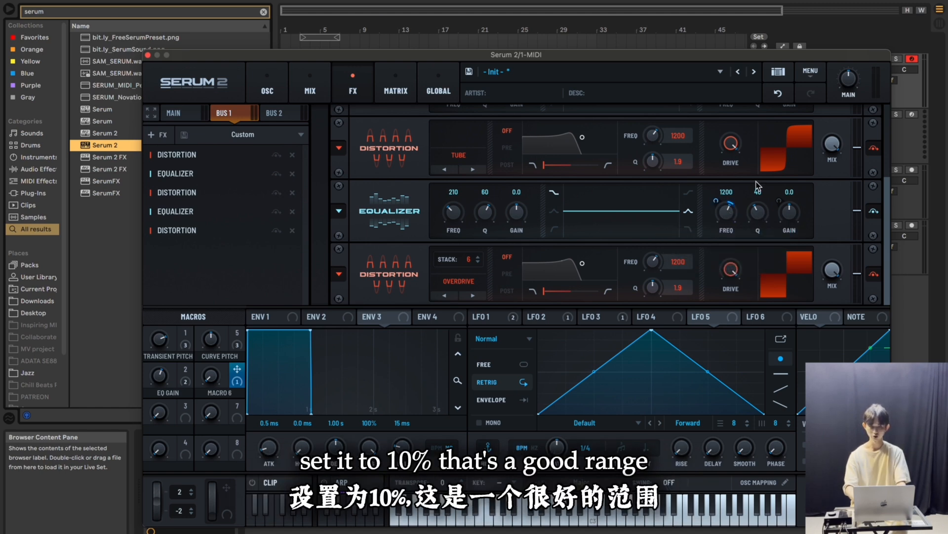
pyautogui.scroll(-2, 746, 188)
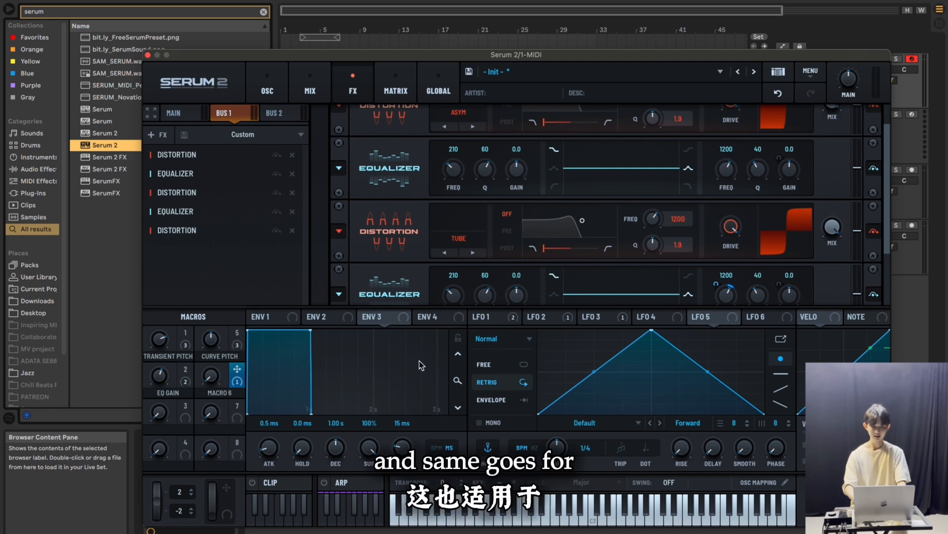
pyautogui.scroll(1, 753, 199)
pyautogui.moveTo(237, 370); pyautogui.dragTo(730, 157)
pyautogui.moveTo(715, 168)
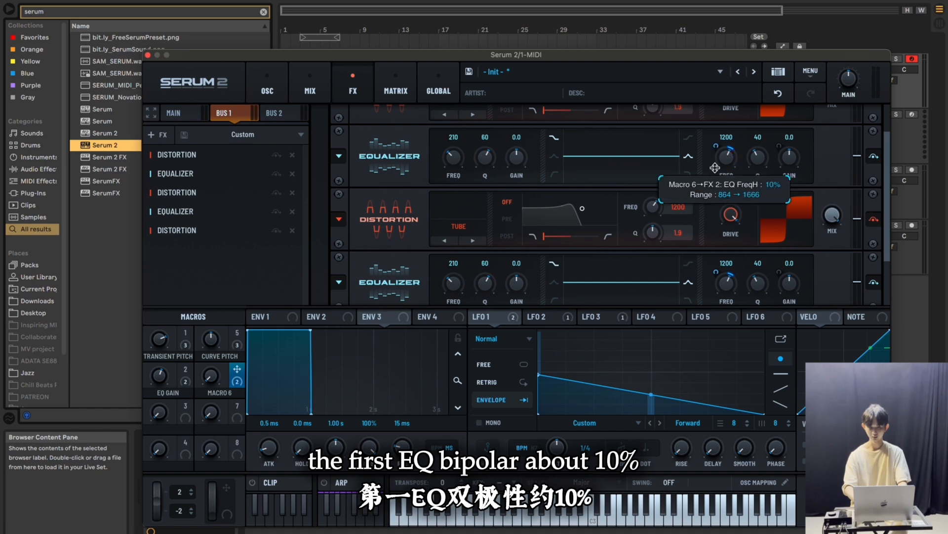
# Rename macro 6 as EQ freq
pyautogui.scroll(-1, 543, 222)
pyautogui.doubleClick(220, 393)
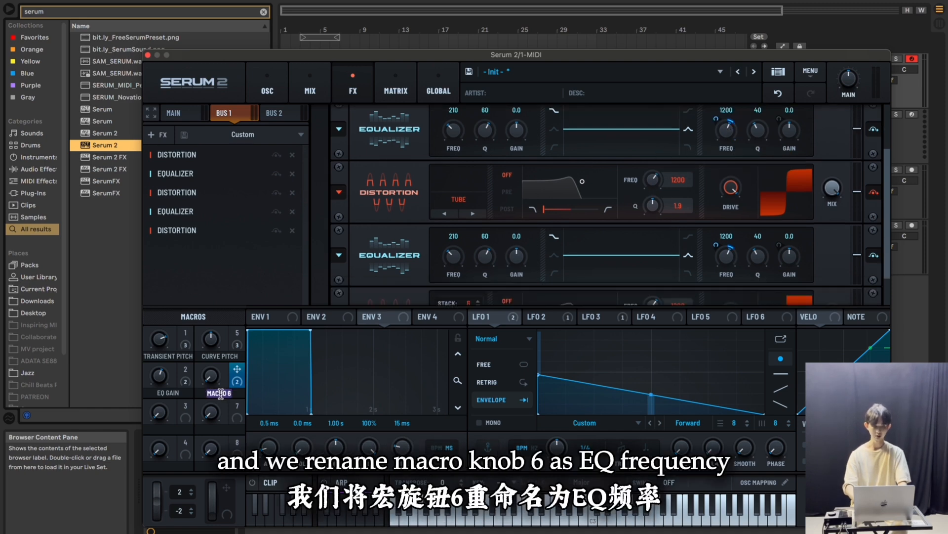
pyautogui.write('EQ freq')
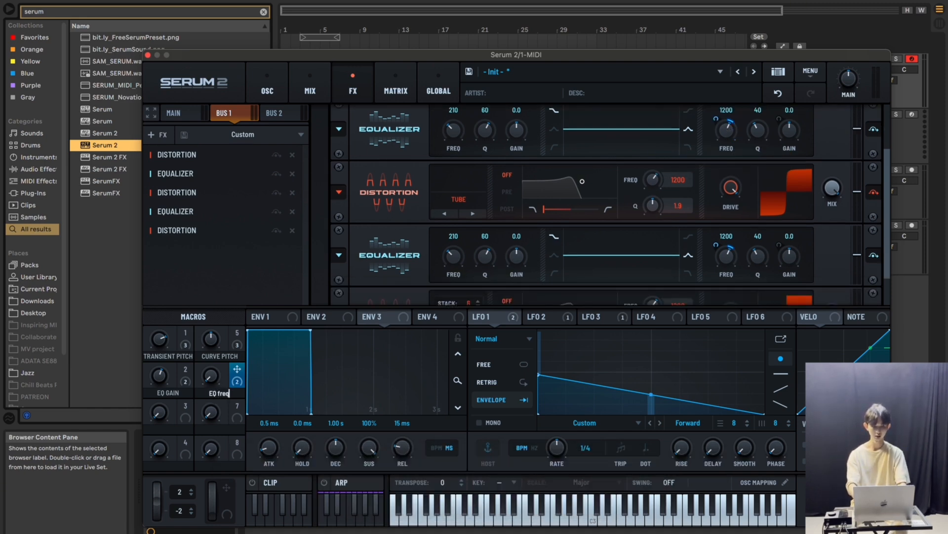
pyautogui.press('Return')
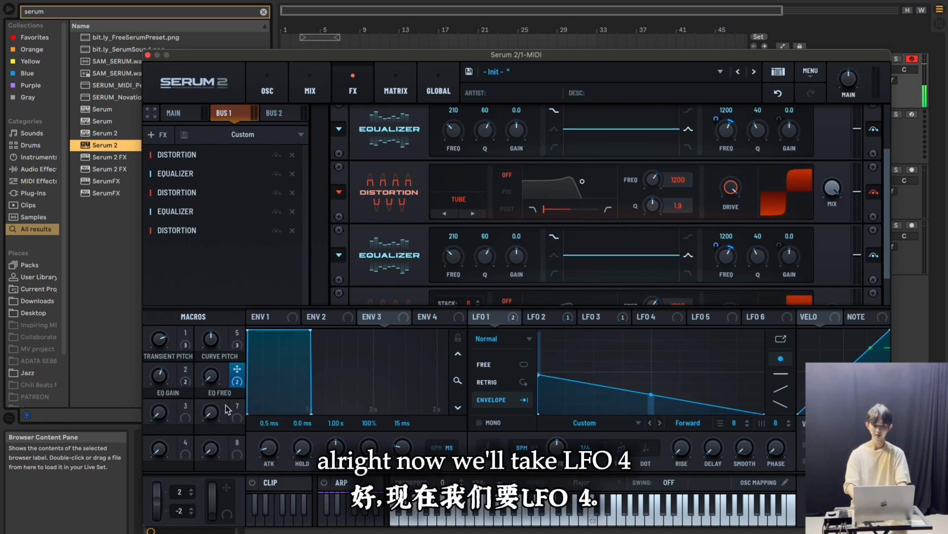
# Set LFO 4's rate to 1/8 and assign it to the high-band frequency of both equalizers
pyautogui.click(649, 319)
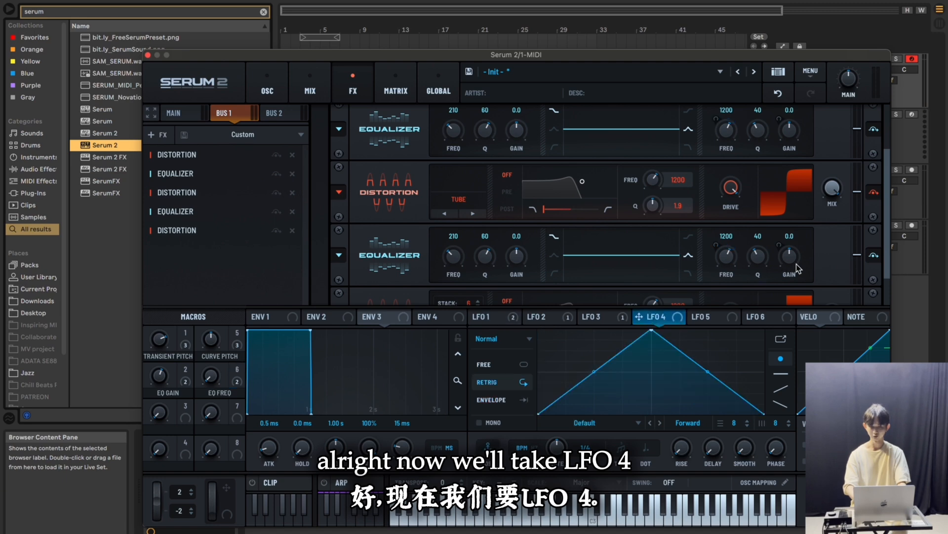
pyautogui.scroll(1, 834, 252)
pyautogui.scroll(3, 834, 252)
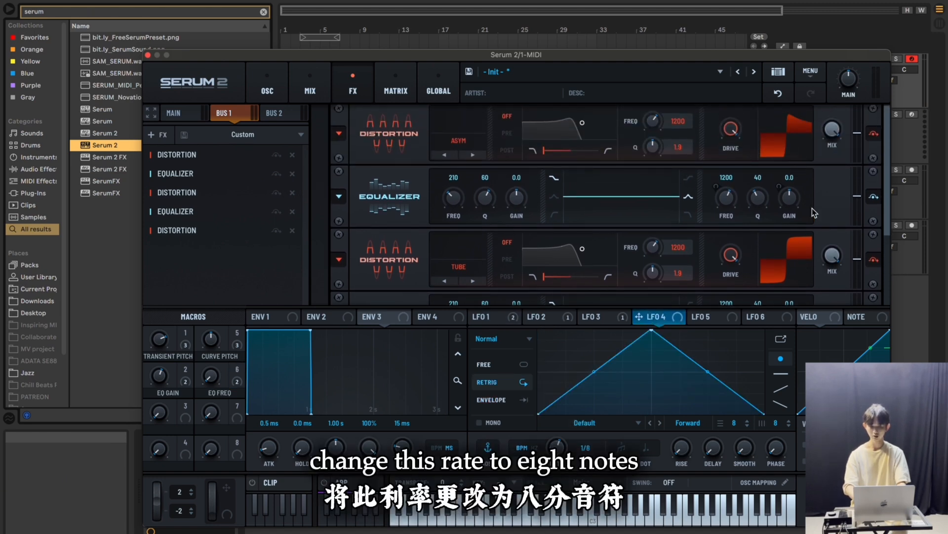
pyautogui.moveTo(639, 316); pyautogui.dragTo(718, 191)
pyautogui.scroll(-3, 809, 193)
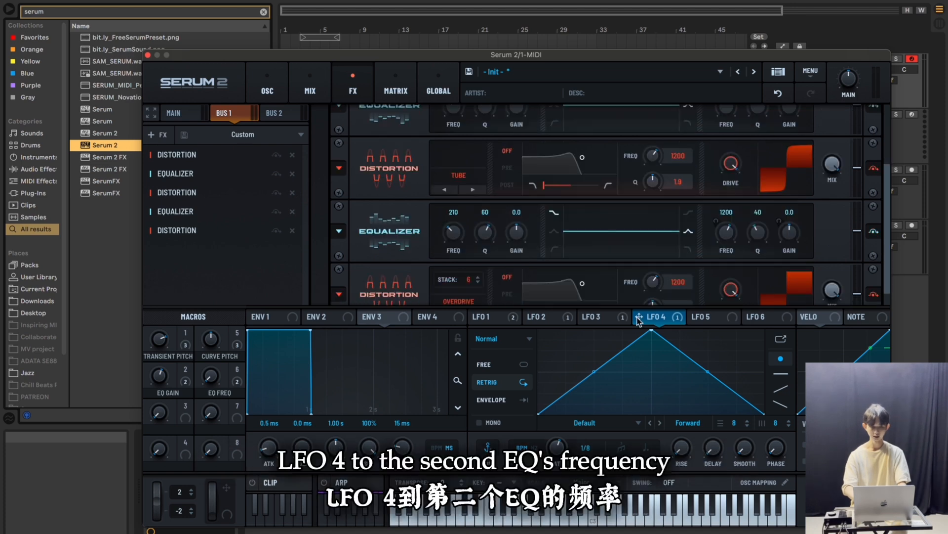
pyautogui.moveTo(639, 321)
pyautogui.mouseDown()
pyautogui.moveTo(692, 274)
pyautogui.moveTo(731, 210)
pyautogui.moveTo(719, 228)
pyautogui.mouseUp()
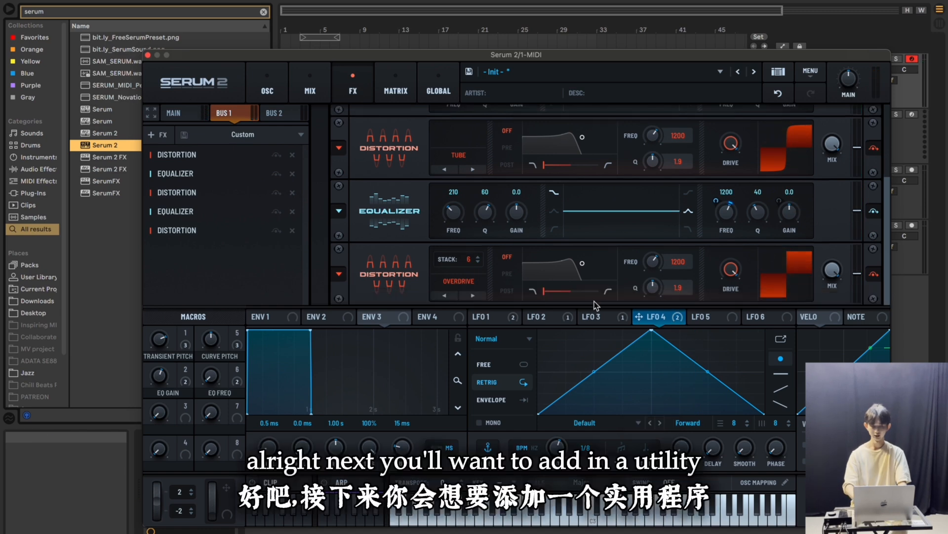
# Add a Utility effect to the end of the Bus 1 chain with its mono bass frequency at 150 Hz
pyautogui.click(154, 135)
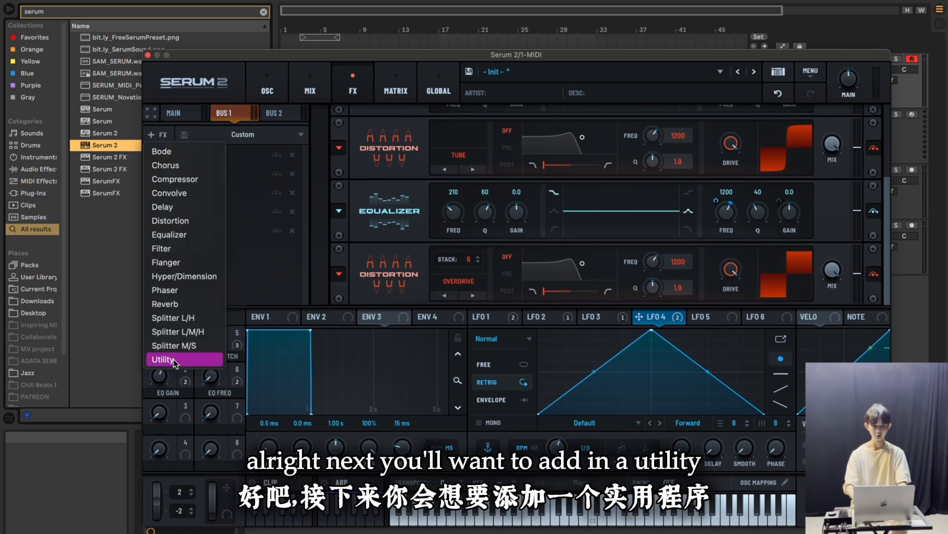
pyautogui.click(167, 359)
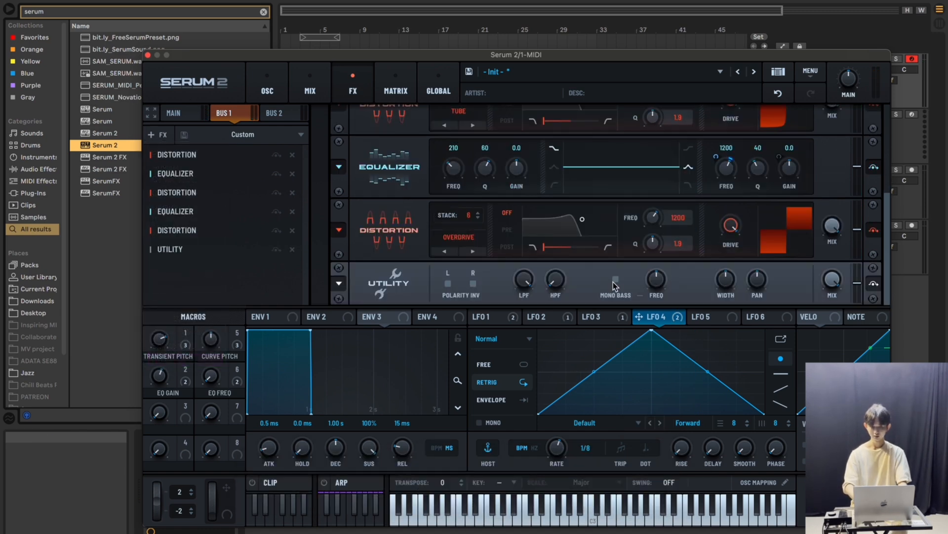
pyautogui.doubleClick(657, 280)
pyautogui.write('15')
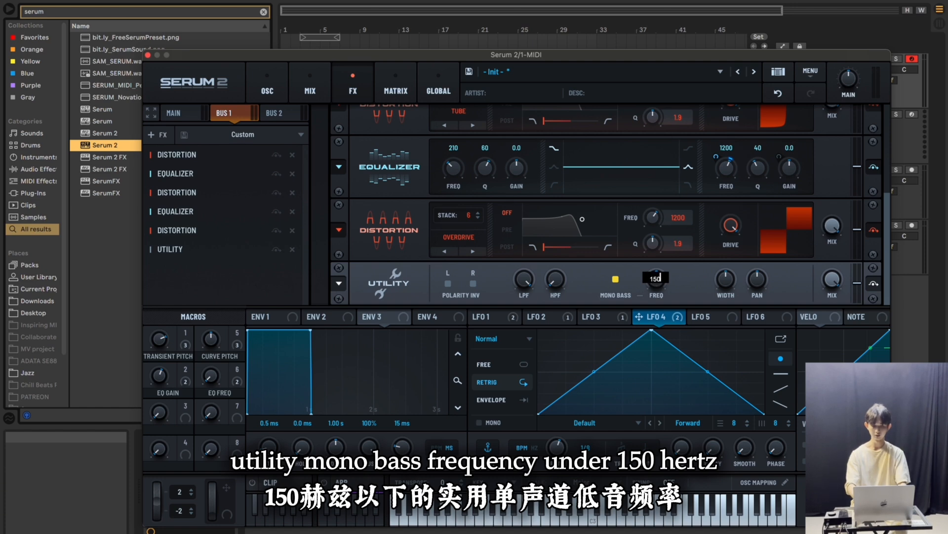
pyautogui.write('0')
pyautogui.press('Return')
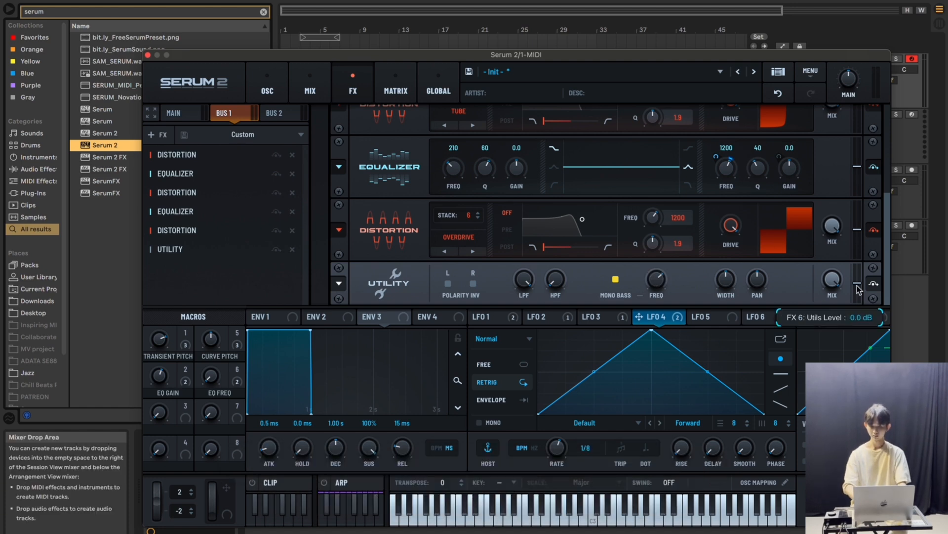
# Modulate the Utility's output level with LFO 5, shaped as a high plateau with a steep drop at mid-cycle in envelope mode
pyautogui.moveTo(690, 322); pyautogui.dragTo(849, 337)
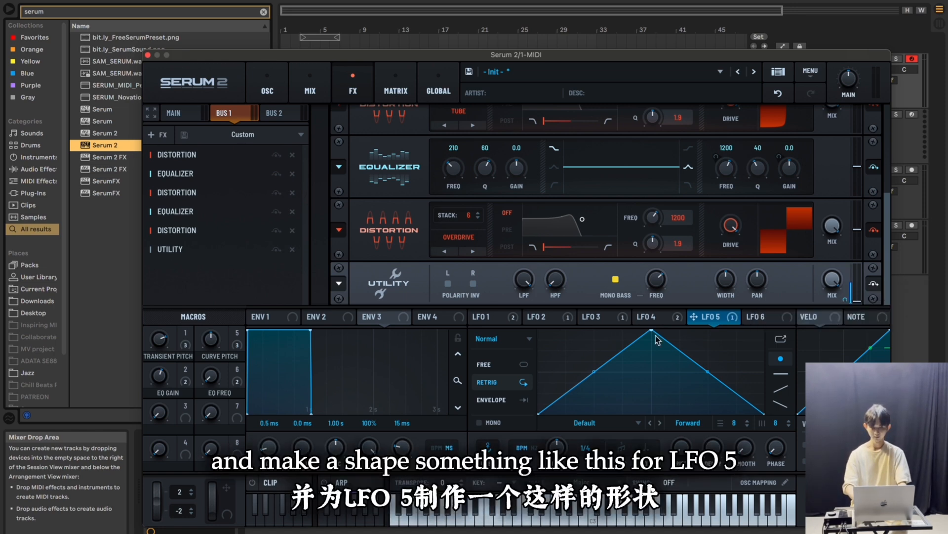
pyautogui.moveTo(651, 332); pyautogui.dragTo(534, 309)
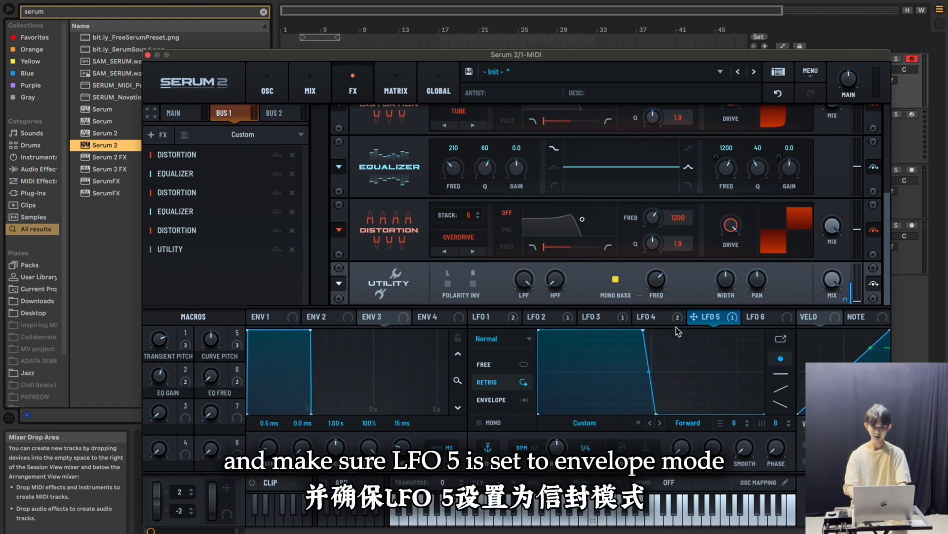
pyautogui.click(496, 400)
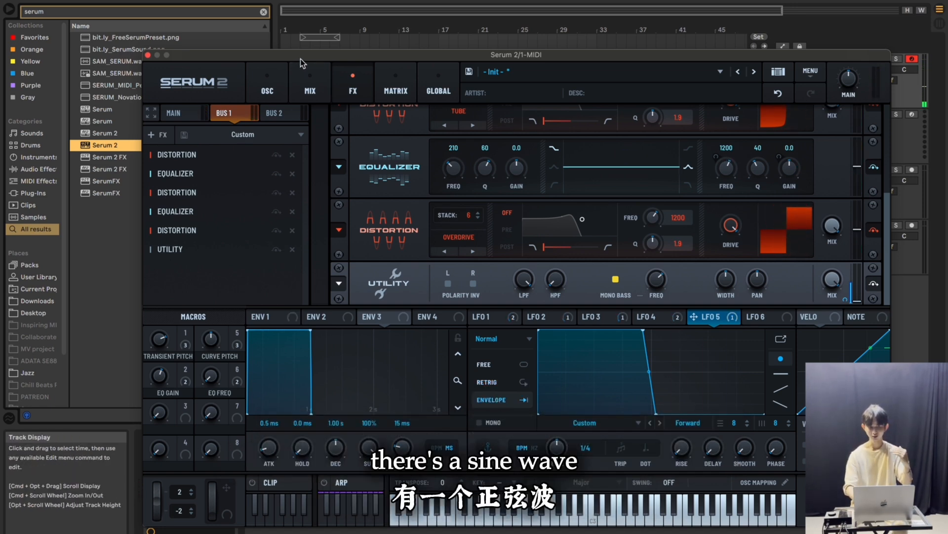
# Turn oscillator A's level down to minimum and modulate it with LFO 5
pyautogui.click(277, 95)
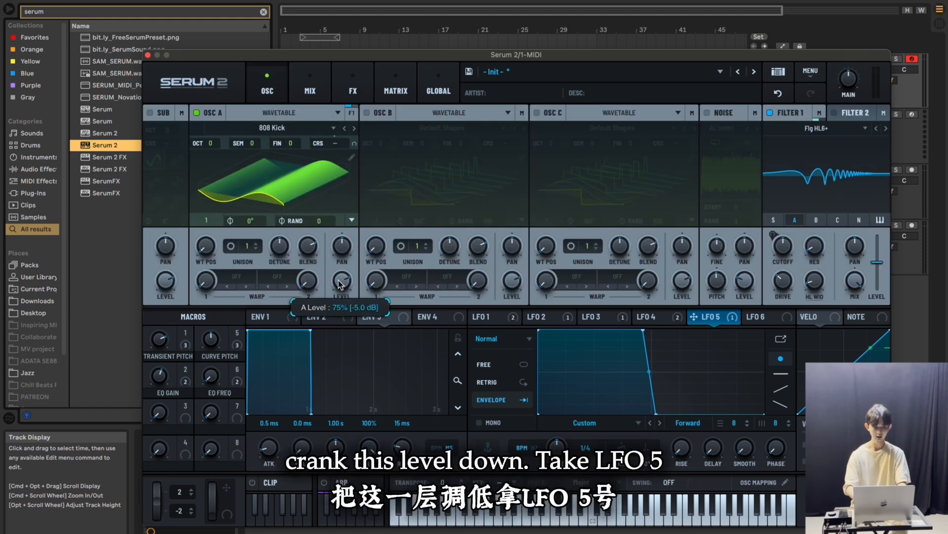
pyautogui.moveTo(694, 321); pyautogui.dragTo(332, 291)
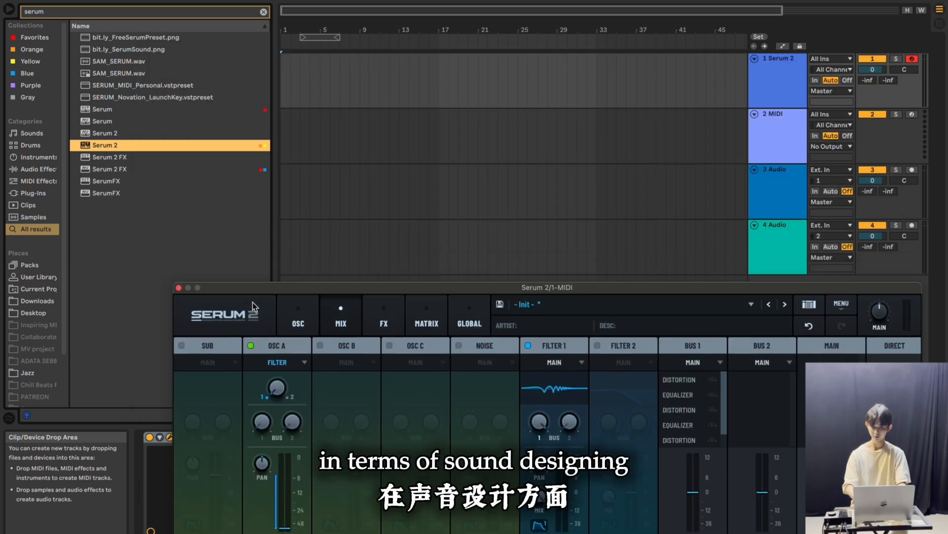
# Move the synth window out of the way, search the browser for eq and add EQ Eight after Serum 2 on its track
pyautogui.moveTo(249, 282); pyautogui.dragTo(242, 339)
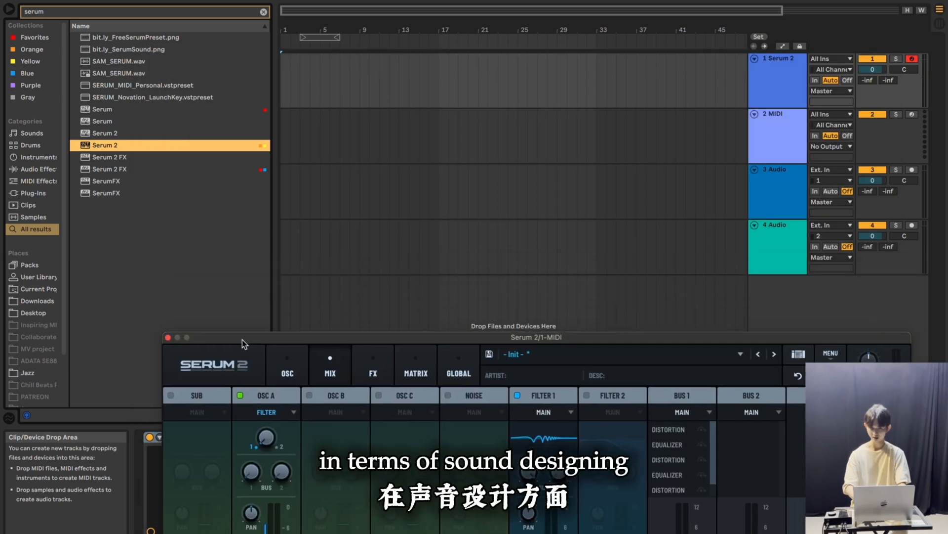
pyautogui.click(337, 294)
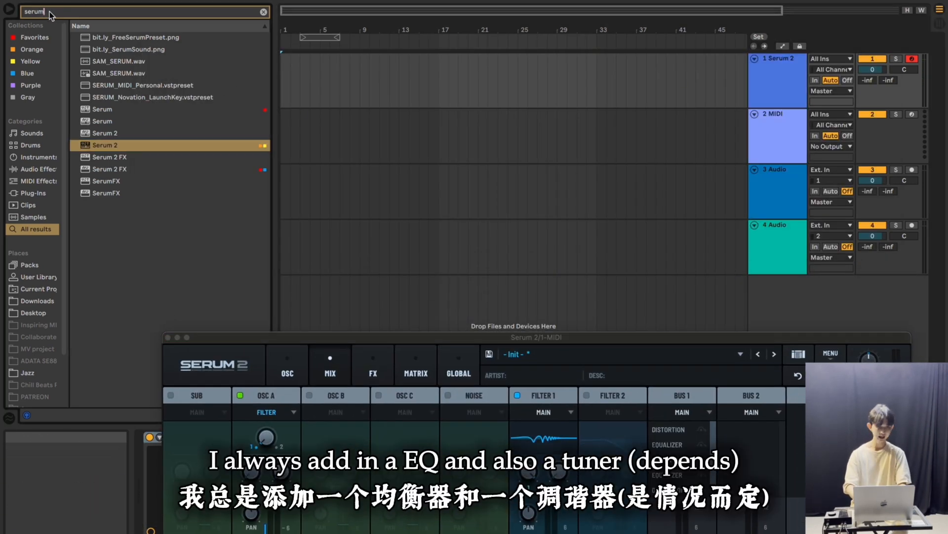
pyautogui.doubleClick(48, 11)
pyautogui.write('eq')
pyautogui.click(219, 104)
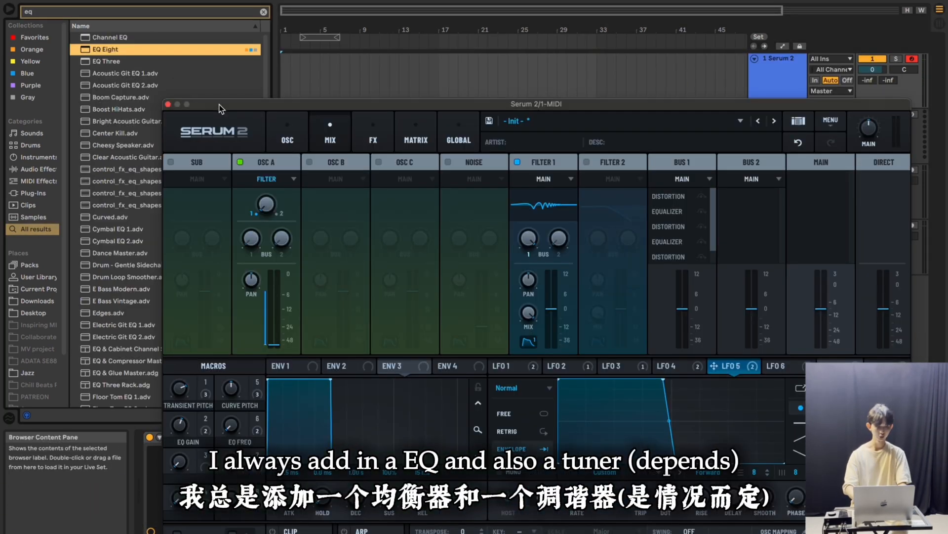
pyautogui.moveTo(219, 104); pyautogui.dragTo(262, 533)
# Search the browser for tuner and add the Tuner device to the Serum 2 track
pyautogui.click(91, 14)
pyautogui.write('tuner')
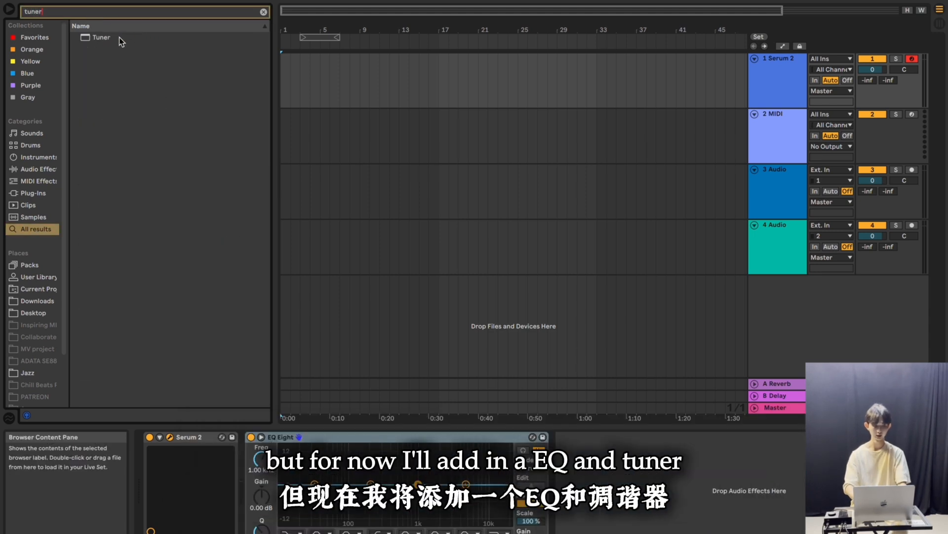
pyautogui.doubleClick(117, 39)
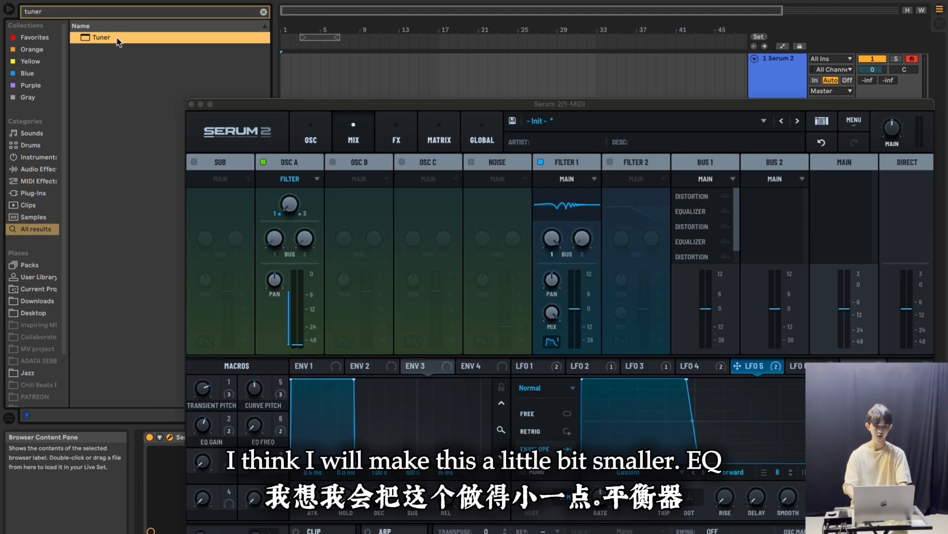
# Scale the Serum 2 plugin window down to a smaller size
pyautogui.click(231, 110)
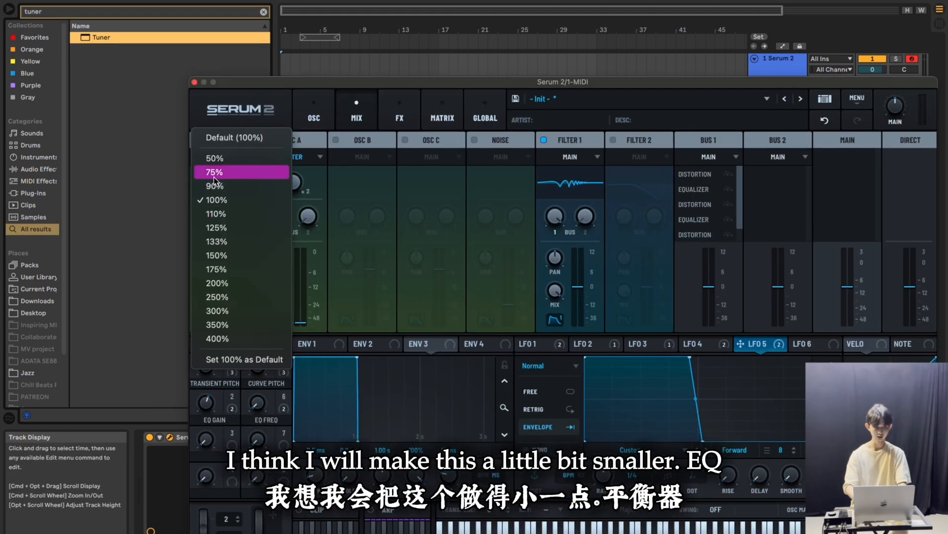
pyautogui.click(214, 172)
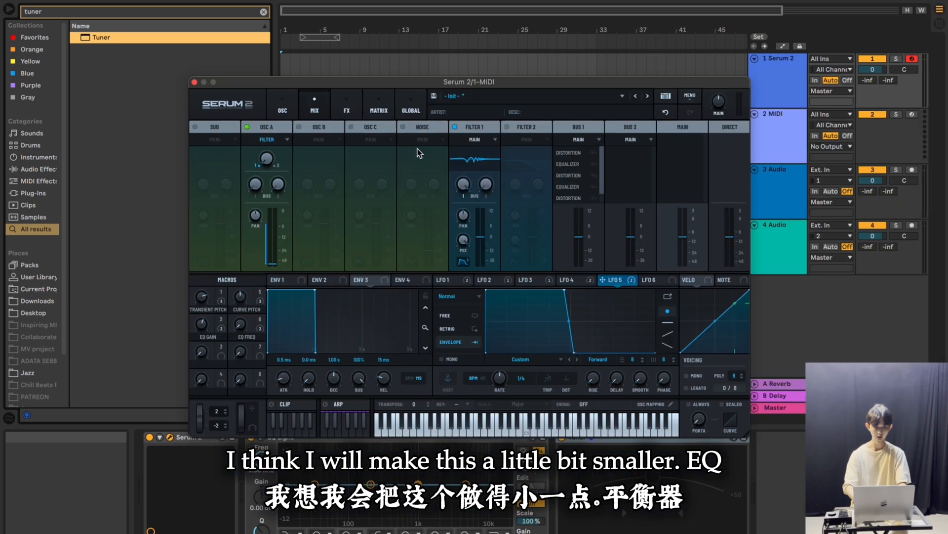
# Hide the browser and delete the empty MIDI track 2
pyautogui.click(261, 437)
pyautogui.click(9, 9)
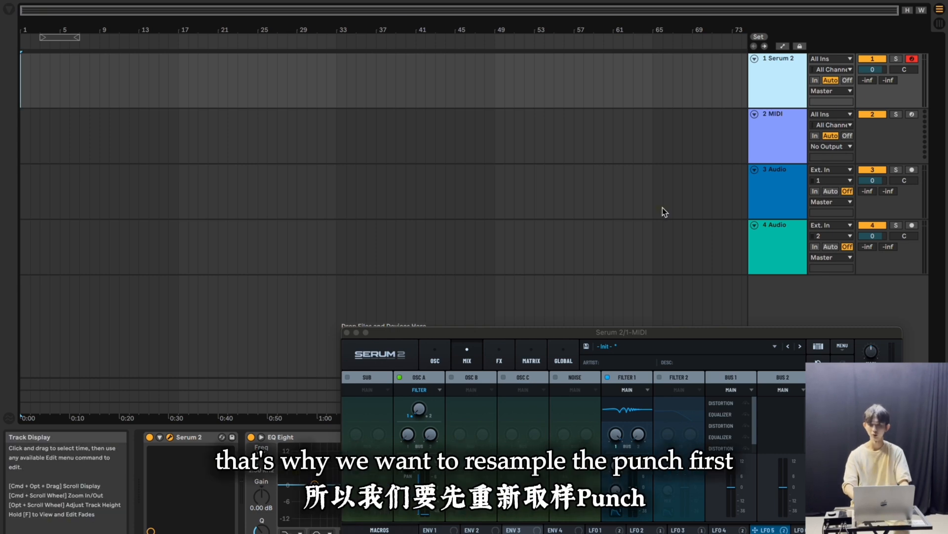
pyautogui.click(770, 139)
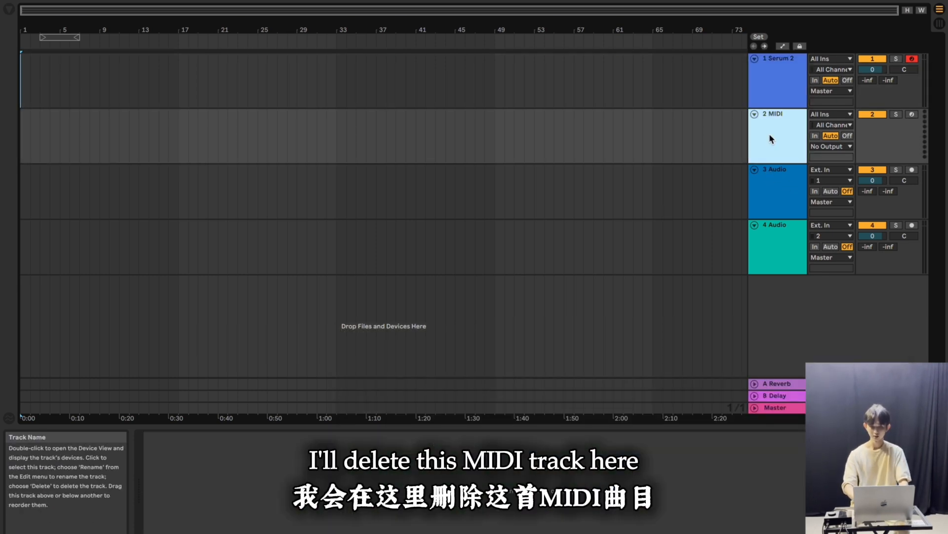
pyautogui.press('Delete')
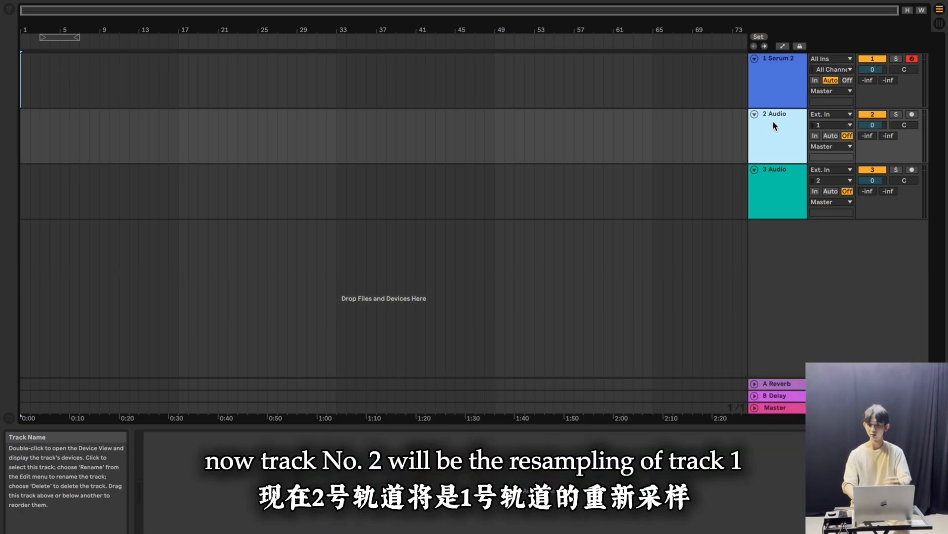
# Set audio track 2's input to Resampling, solo the Serum 2 track and arm track 2 for recording
pyautogui.click(830, 114)
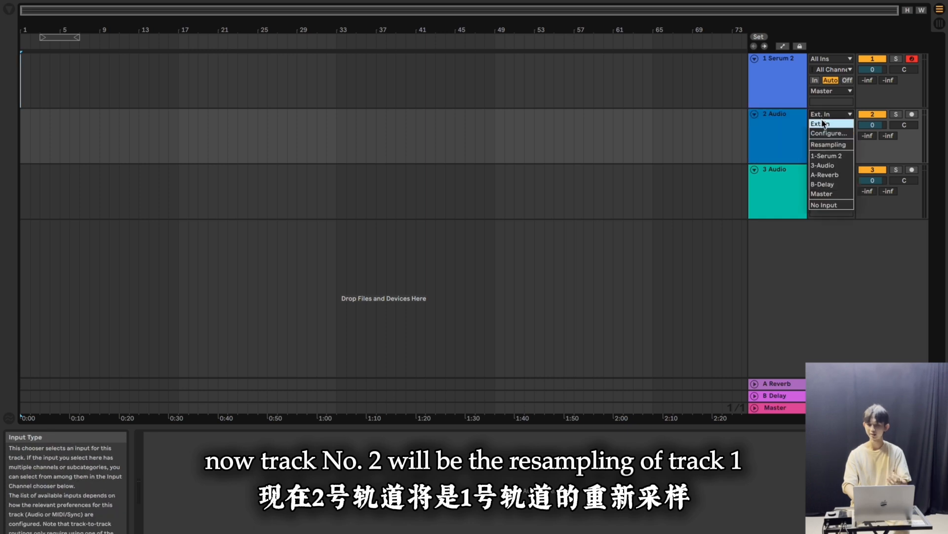
pyautogui.click(826, 145)
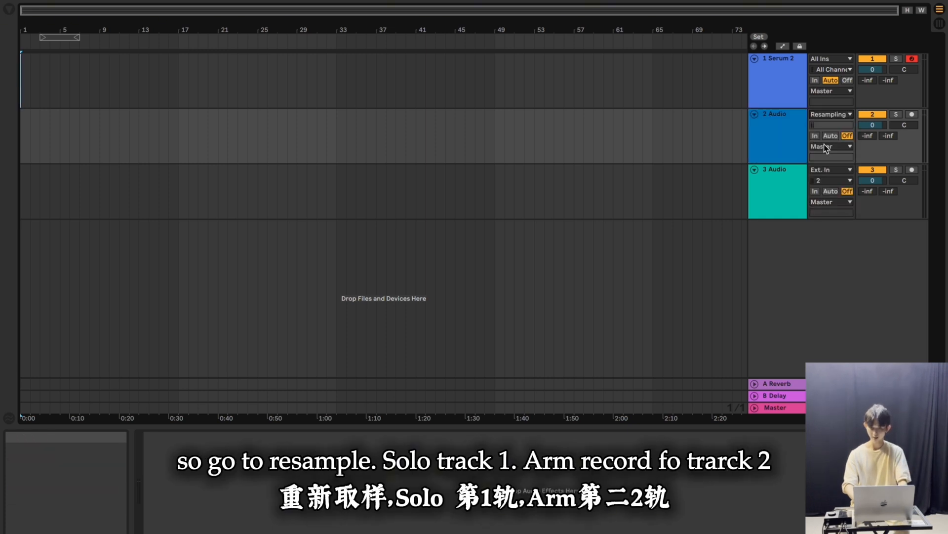
pyautogui.click(896, 59)
pyautogui.click(912, 114)
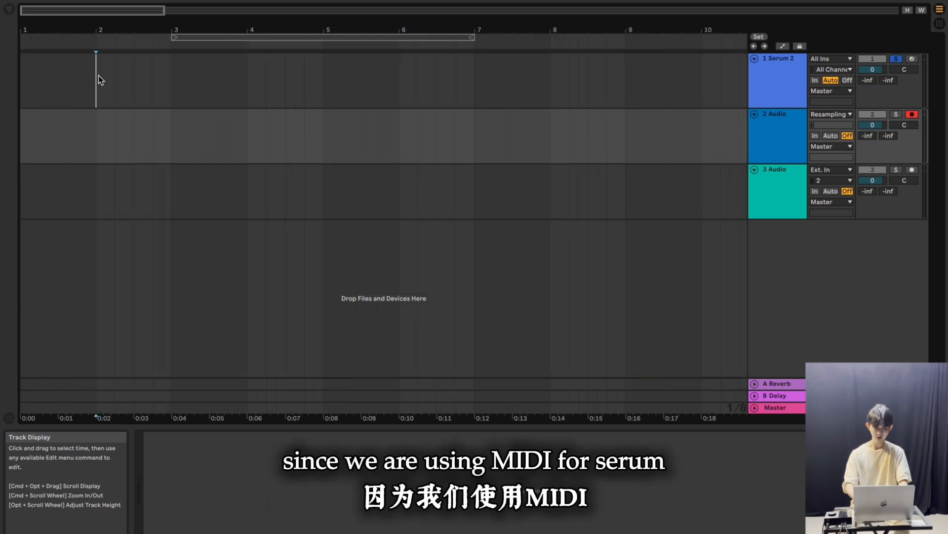
# Insert a one-bar MIDI clip at bar 2 on the Serum 2 track and loop that bar
pyautogui.moveTo(99, 75); pyautogui.dragTo(154, 91)
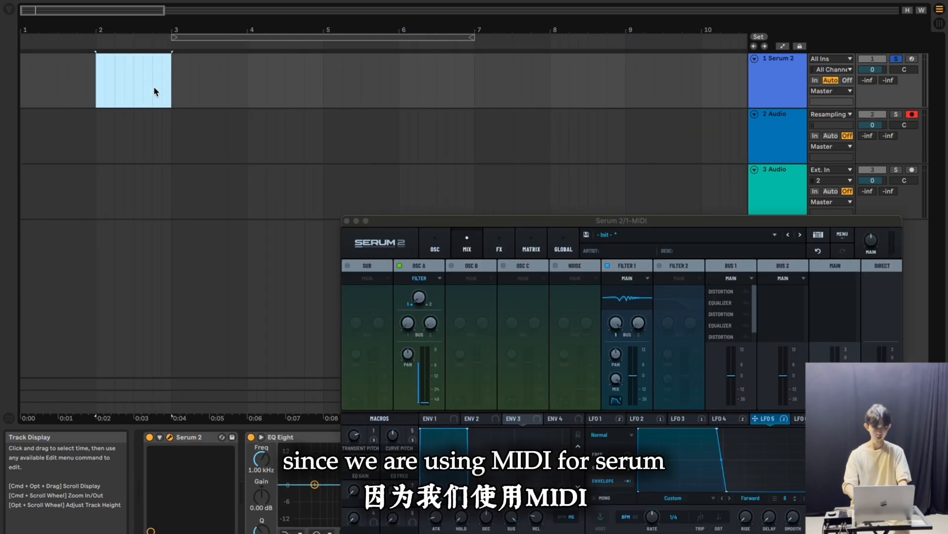
pyautogui.press('super+shift+m')
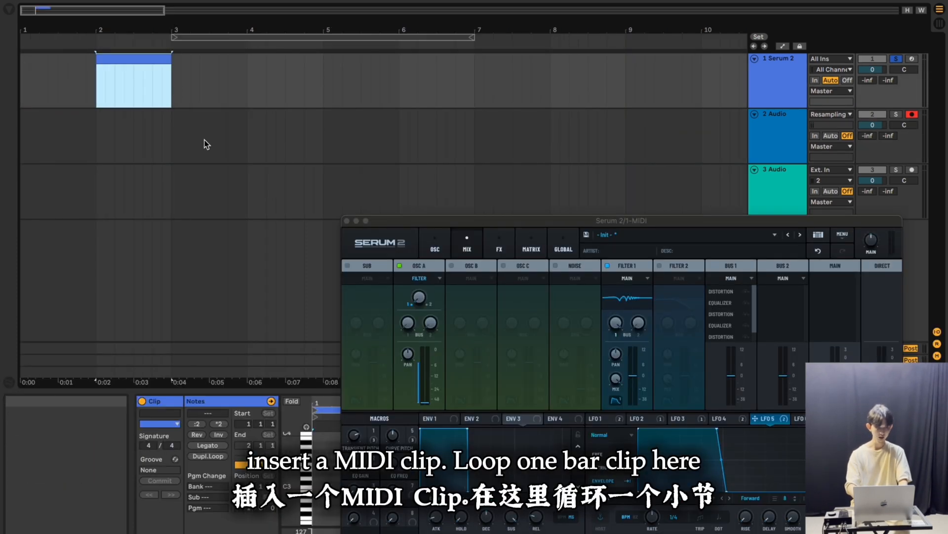
pyautogui.press('super+l')
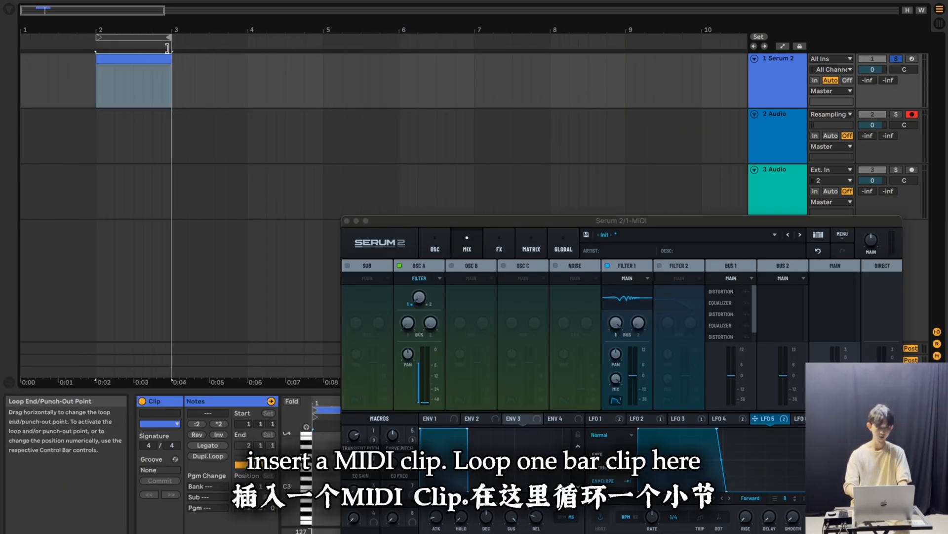
pyautogui.moveTo(448, 220); pyautogui.dragTo(439, 244)
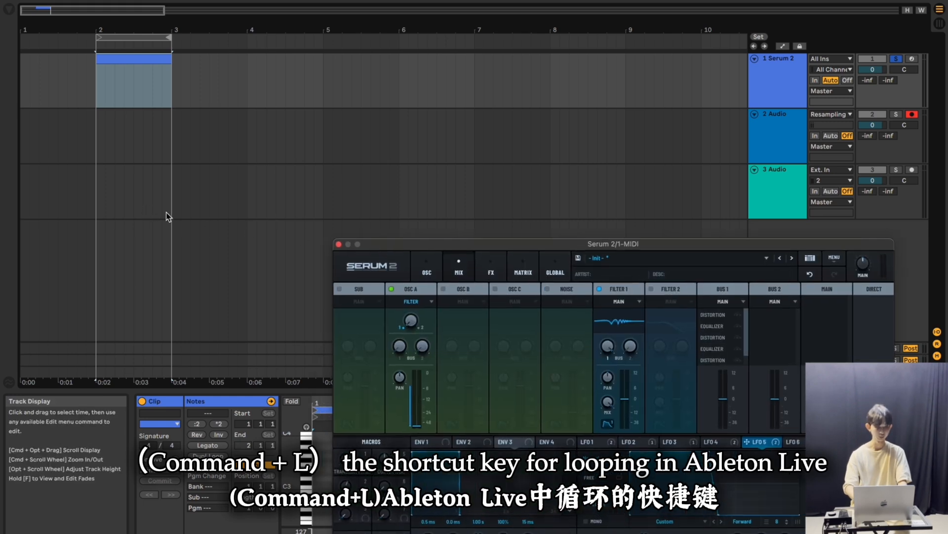
# Enlarge the clip editor, add a C1 note spanning the whole bar and play it back
pyautogui.moveTo(351, 391)
pyautogui.mouseDown()
pyautogui.moveTo(350, 149)
pyautogui.moveTo(368, 298)
pyautogui.mouseUp()
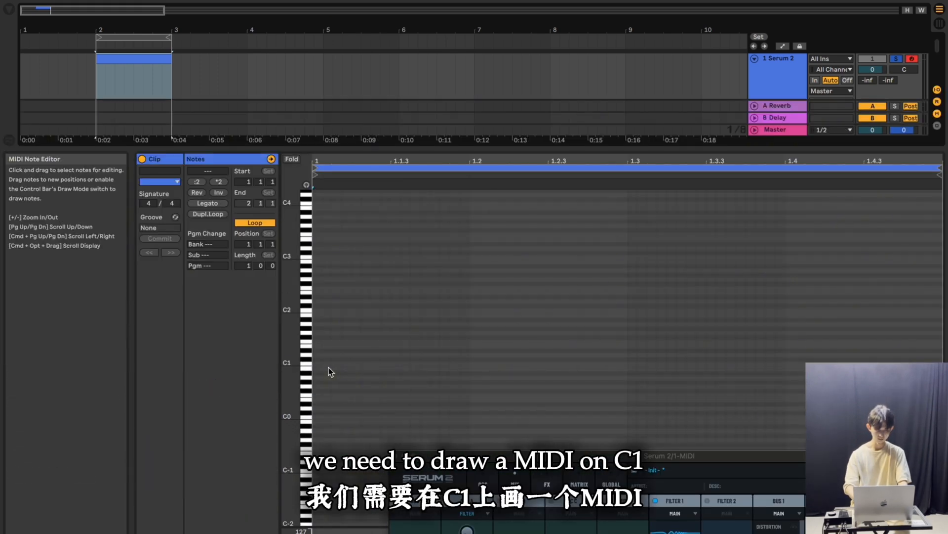
pyautogui.rightClick(327, 367)
pyautogui.click(449, 311)
pyautogui.doubleClick(323, 365)
pyautogui.press('space')
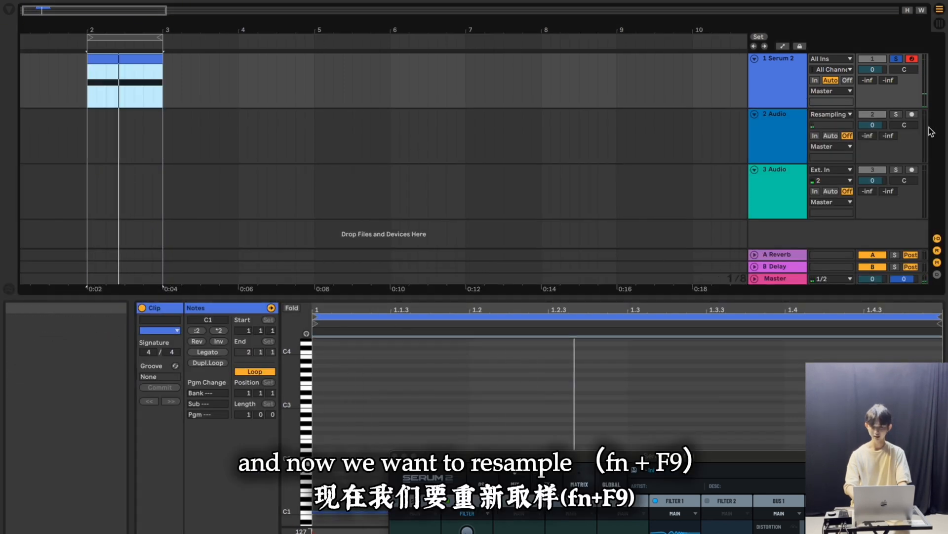
# Record the Serum 2 output onto audio track 2 from the start of bar 2
pyautogui.click(87, 137)
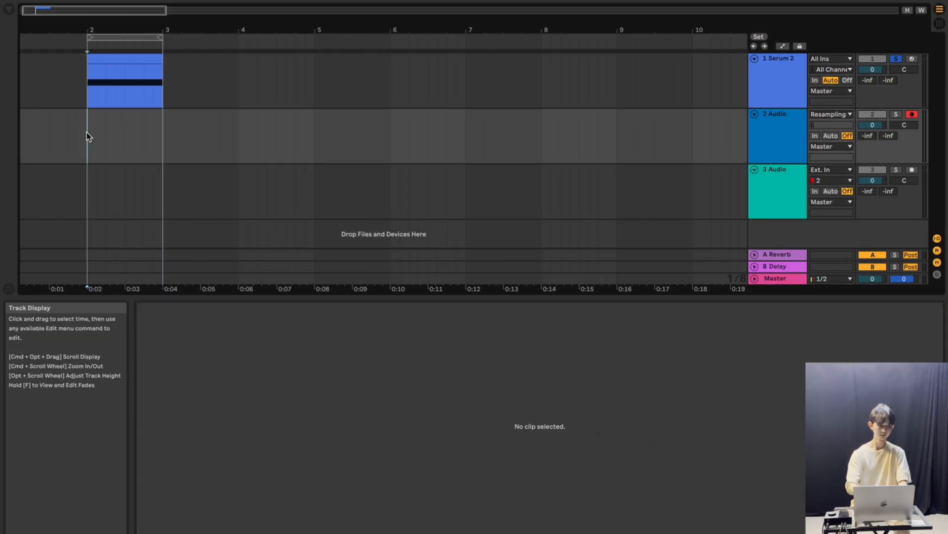
pyautogui.press('F9')
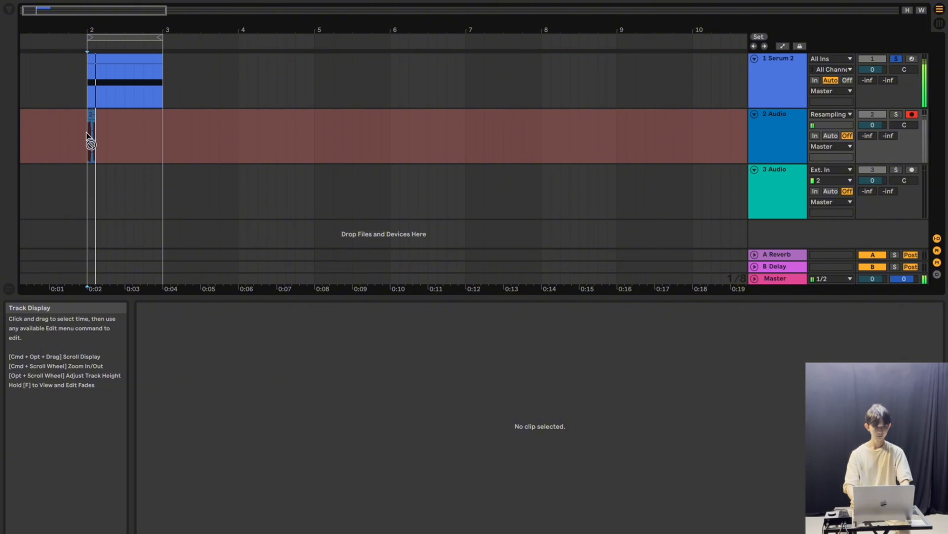
pyautogui.press('space')
# Rename audio track 2 as Punch
pyautogui.click(776, 118)
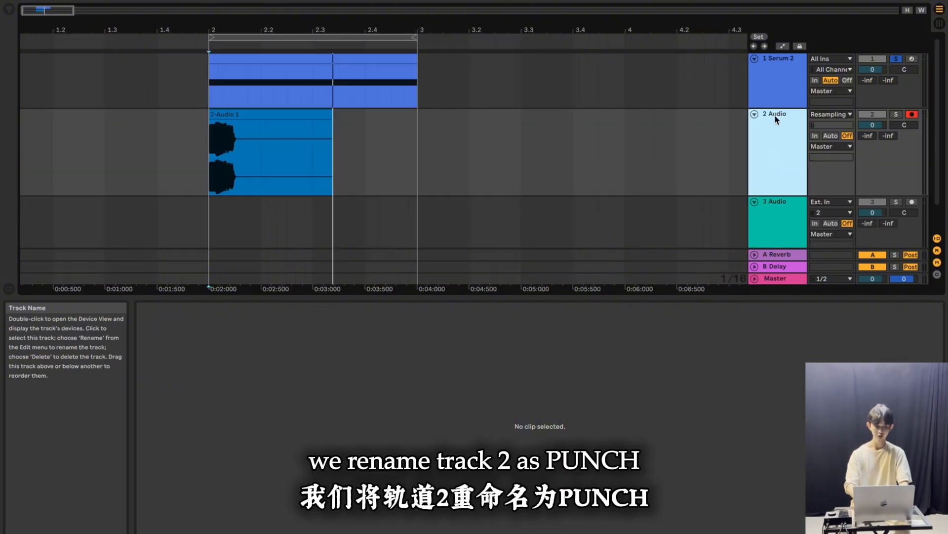
pyautogui.press('super+r')
pyautogui.write('P')
pyautogui.write('unch')
pyautogui.press('Return')
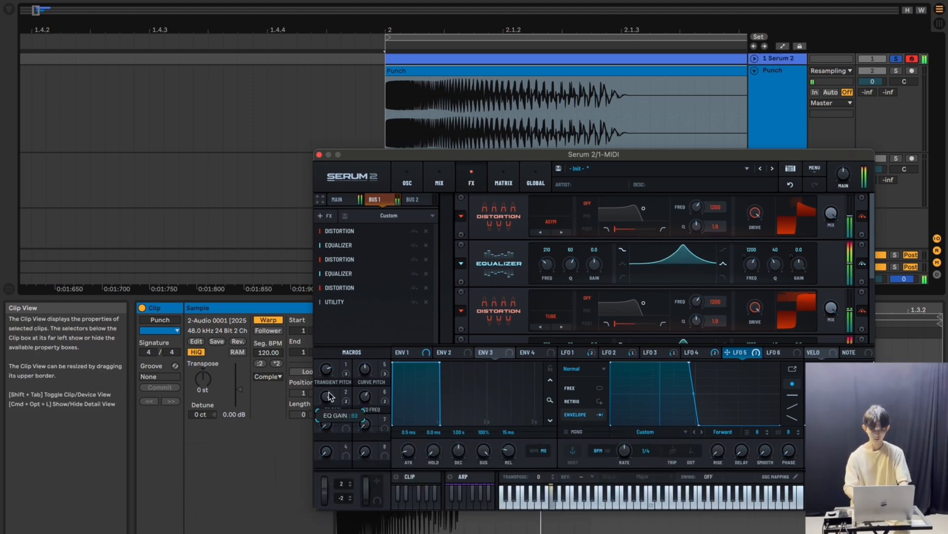
# Raise the EQ Gain macro to about 86 and re-record the Serum 2 output onto the Punch track
pyautogui.moveTo(329, 394)
pyautogui.mouseDown()
pyautogui.moveTo(331, 383)
pyautogui.moveTo(333, 404)
pyautogui.mouseUp()
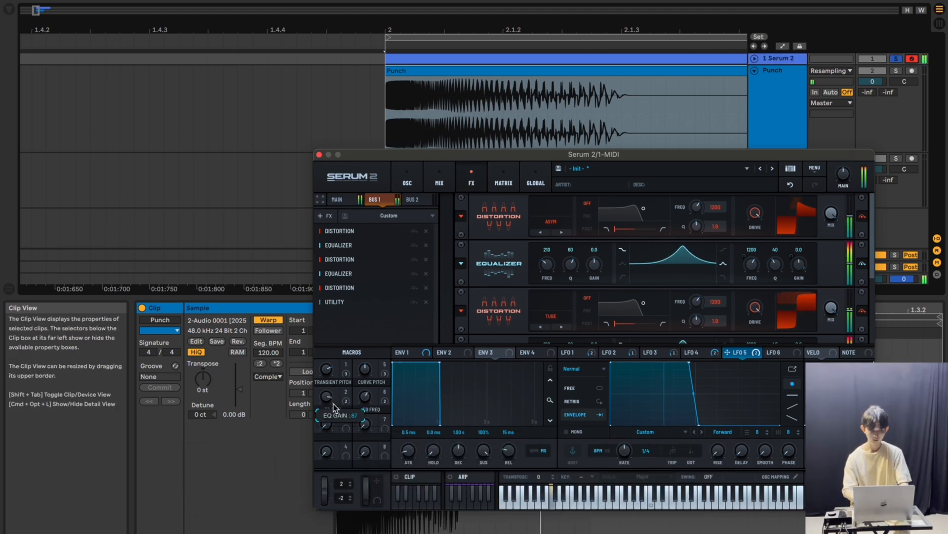
pyautogui.moveTo(328, 401)
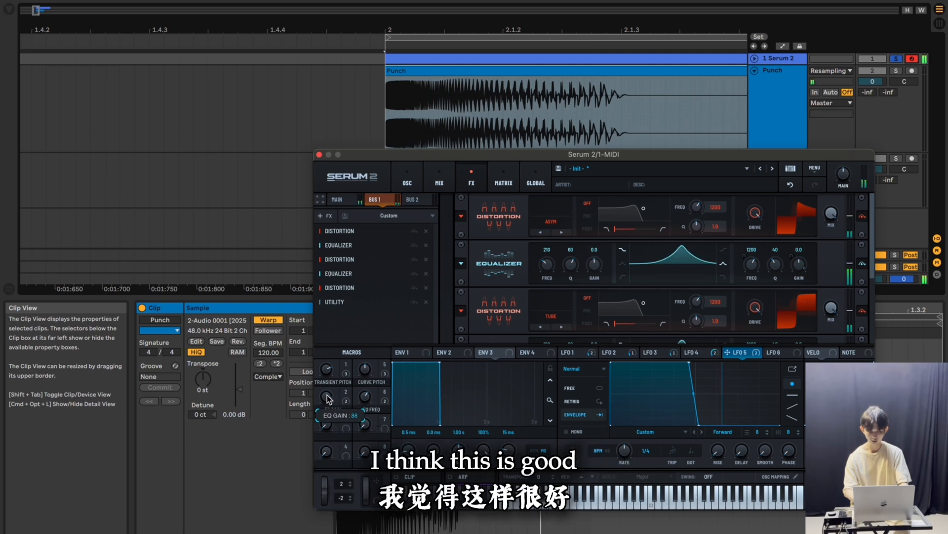
pyautogui.click(319, 155)
pyautogui.hscroll(3, 448, 156)
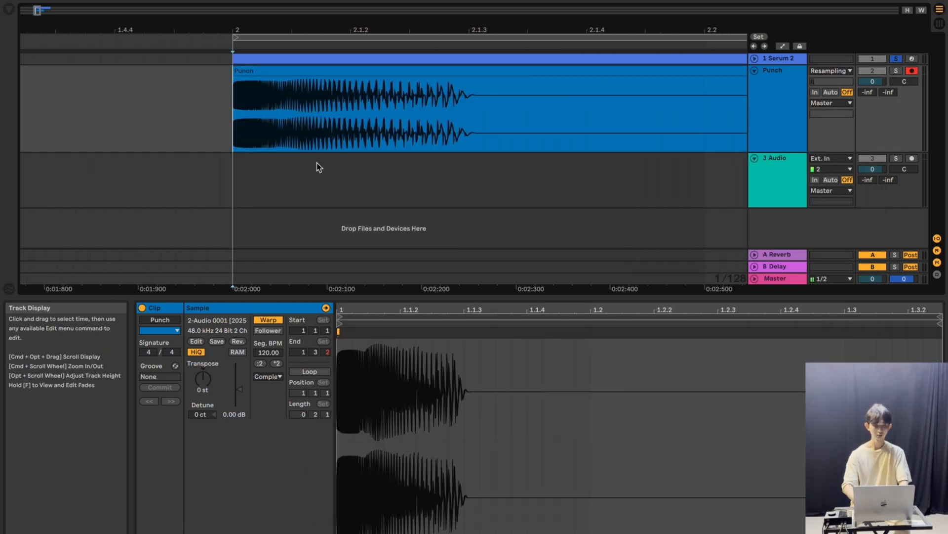
pyautogui.press('F9')
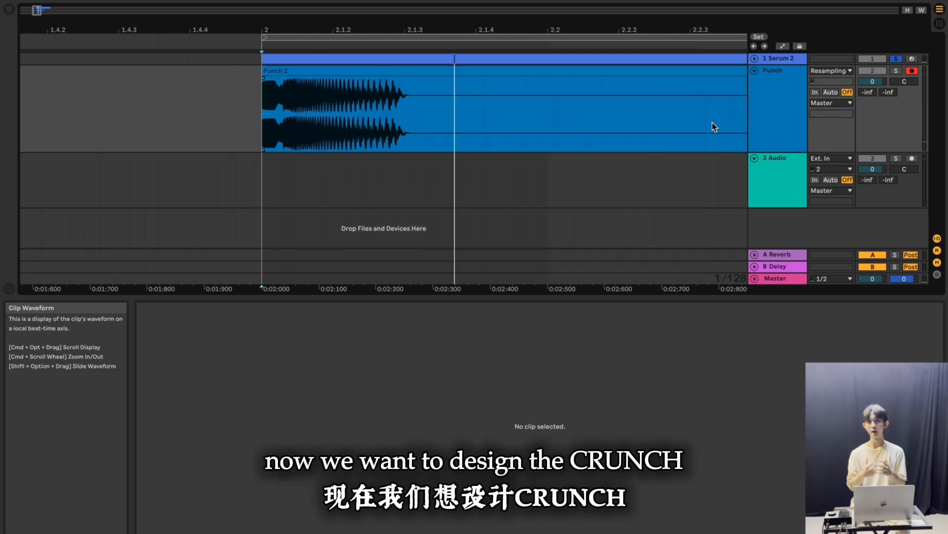
# Reopen Serum 2, turn off oscillator A, turn on oscillator B and paste a copy of oscillator A into it
pyautogui.click(773, 58)
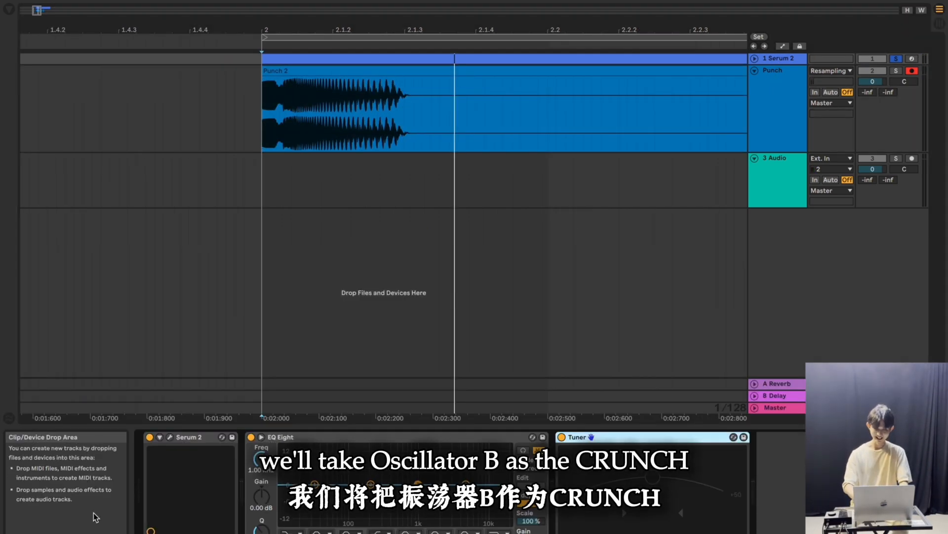
pyautogui.click(169, 436)
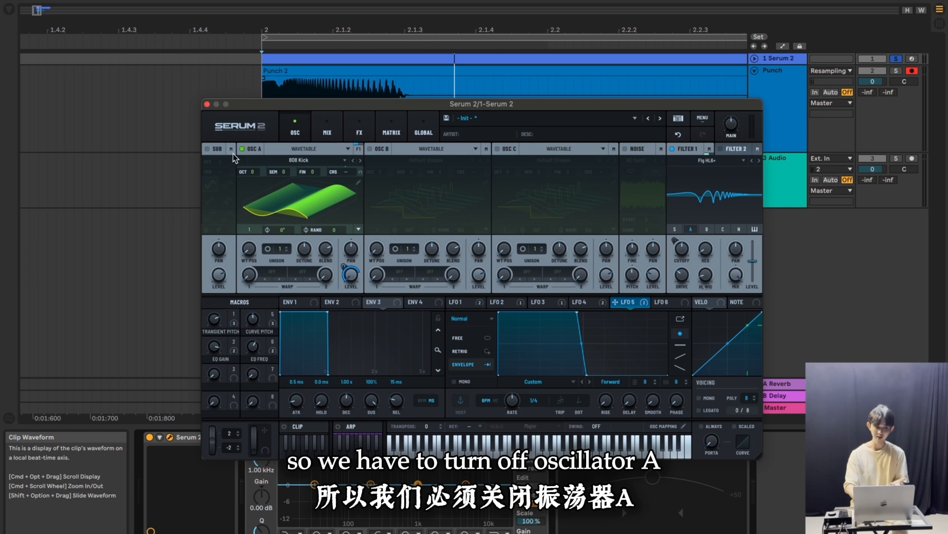
pyautogui.click(242, 149)
pyautogui.click(369, 150)
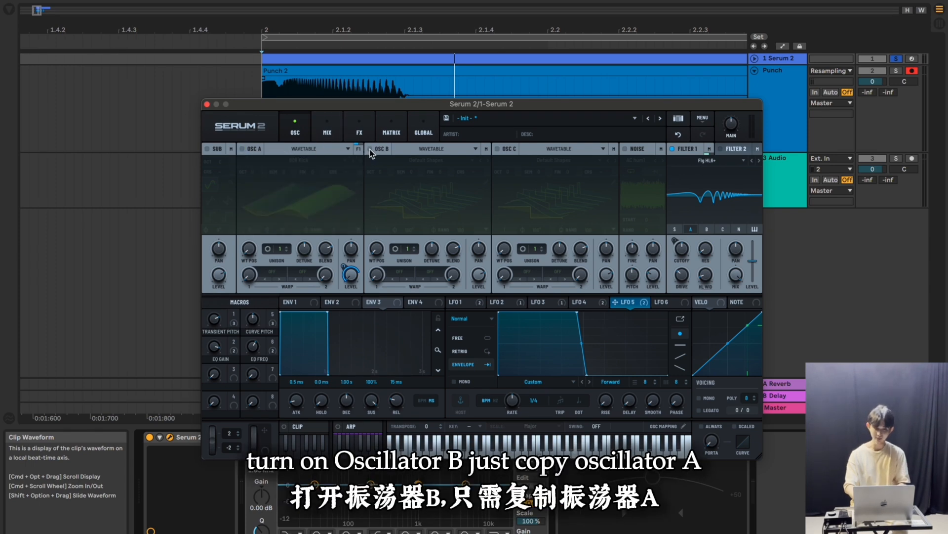
pyautogui.rightClick(259, 149)
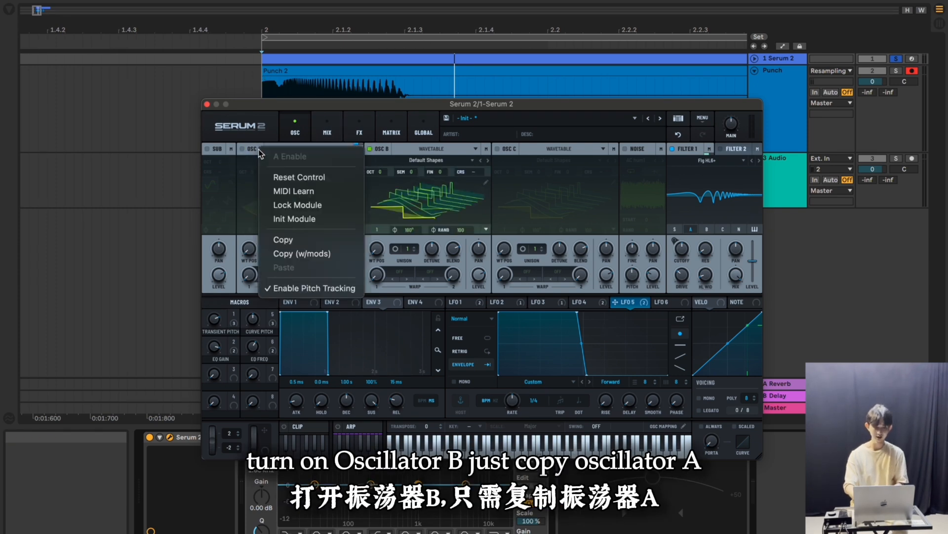
pyautogui.click(283, 239)
pyautogui.rightClick(384, 149)
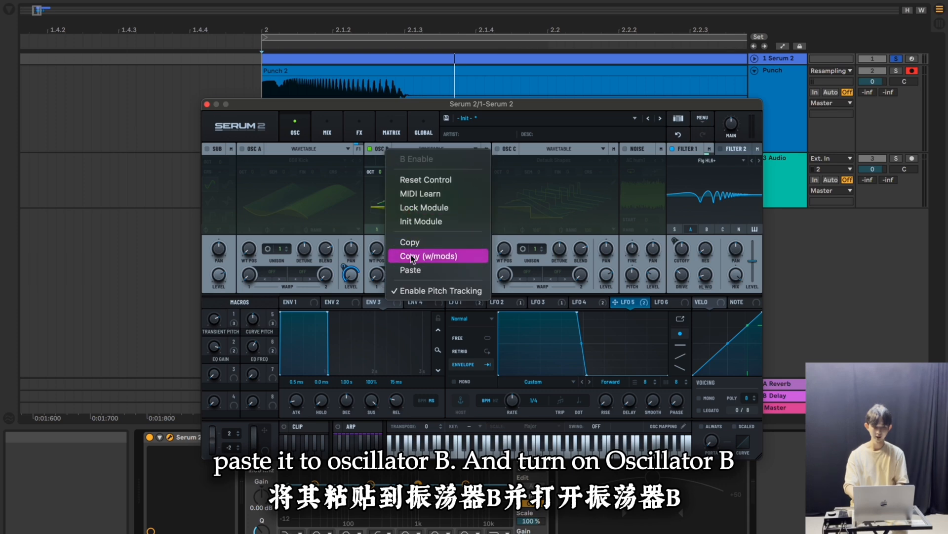
pyautogui.click(411, 269)
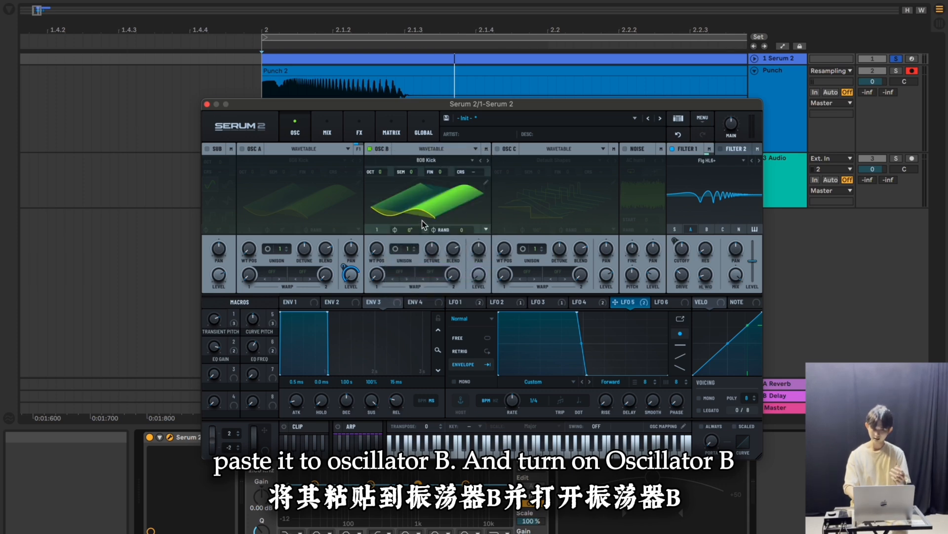
# Turn off Filter 1, turn on Filter 2 and route oscillator B through it
pyautogui.click(673, 149)
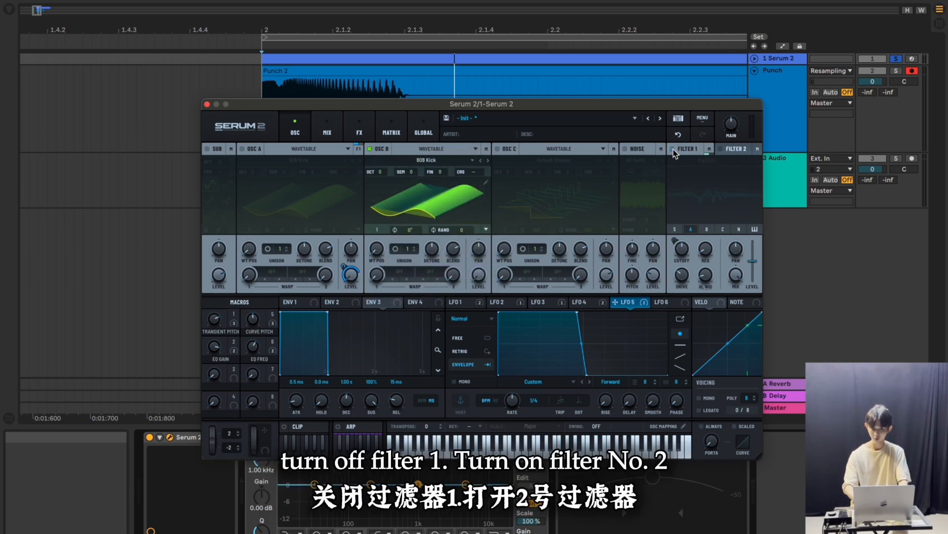
pyautogui.click(737, 150)
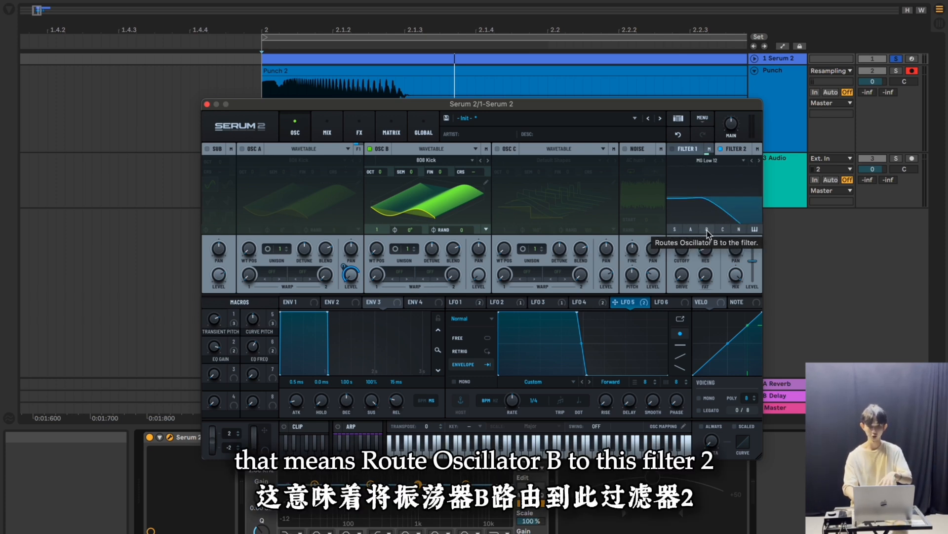
pyautogui.click(706, 230)
# Set Filter 2 to Band 24 with its mix at about 70% and its drive at 50%
pyautogui.click(714, 161)
pyautogui.moveTo(716, 187)
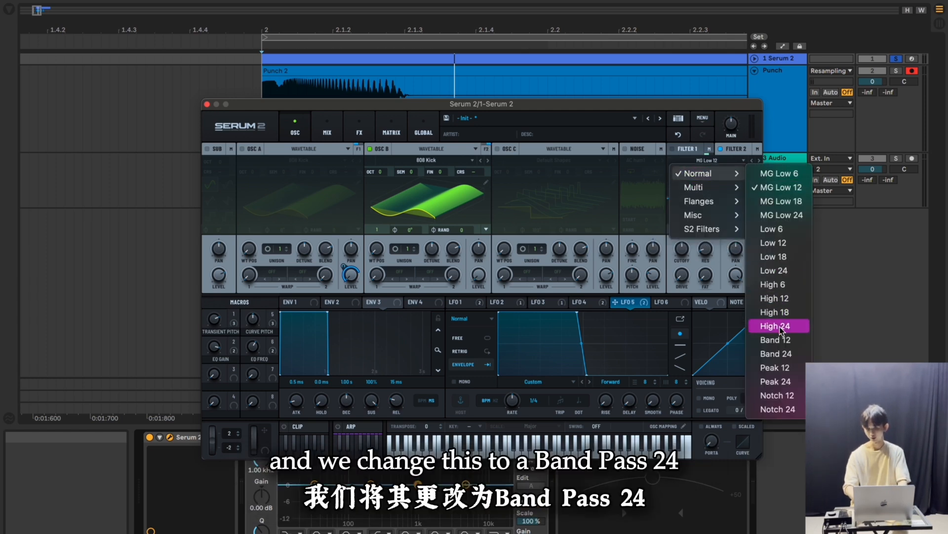
pyautogui.click(776, 353)
pyautogui.moveTo(736, 277); pyautogui.dragTo(736, 294)
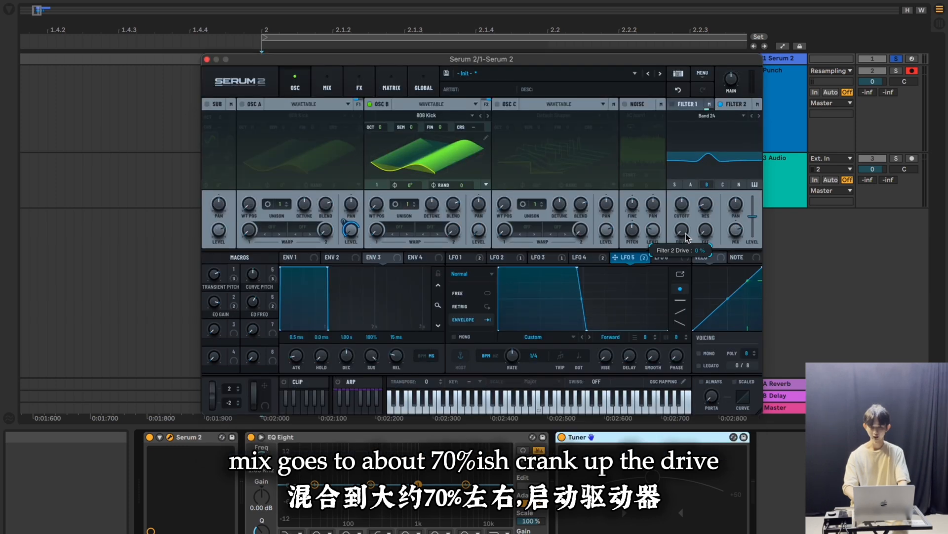
pyautogui.moveTo(683, 228); pyautogui.dragTo(687, 181)
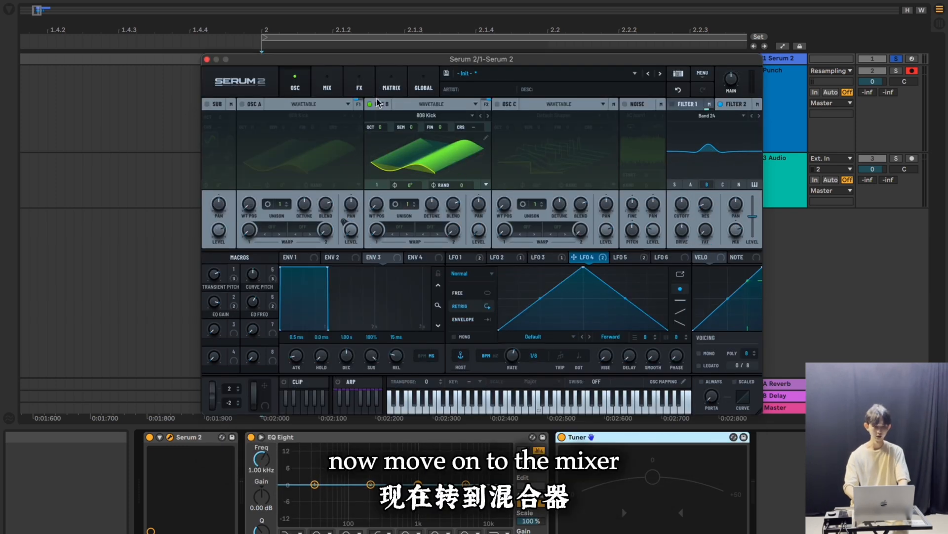
# Turn up Filter 2's send to Bus 2 in the mixer and copy the Bus 1 effects chain
pyautogui.click(327, 84)
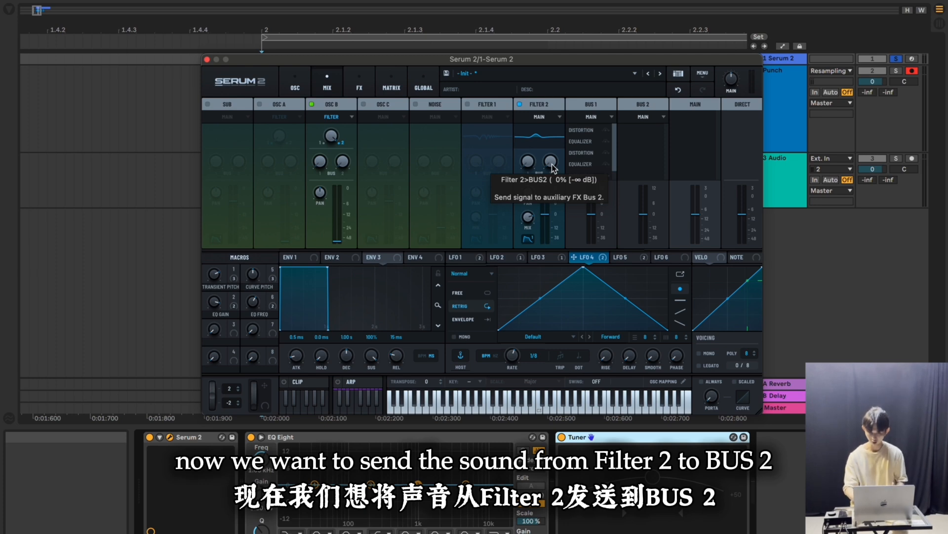
pyautogui.moveTo(552, 164); pyautogui.dragTo(557, 130)
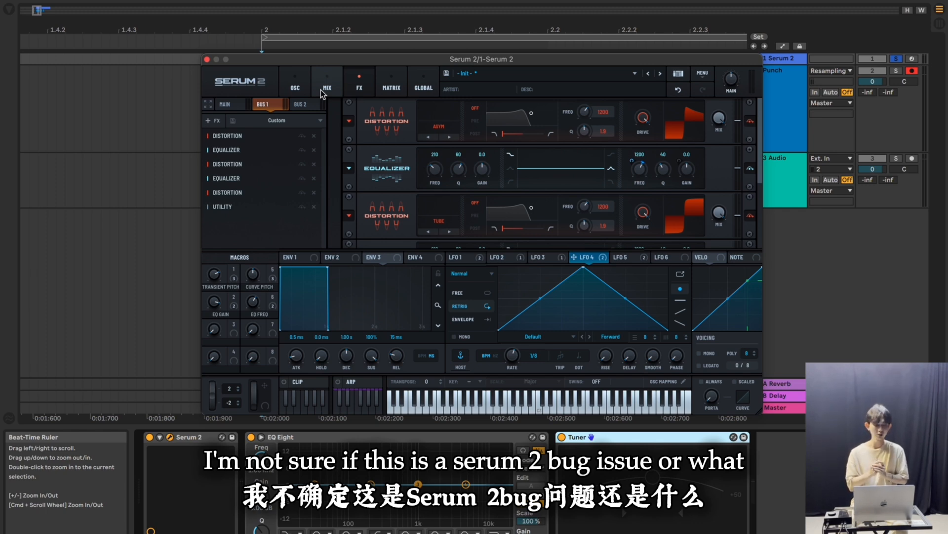
pyautogui.rightClick(261, 105)
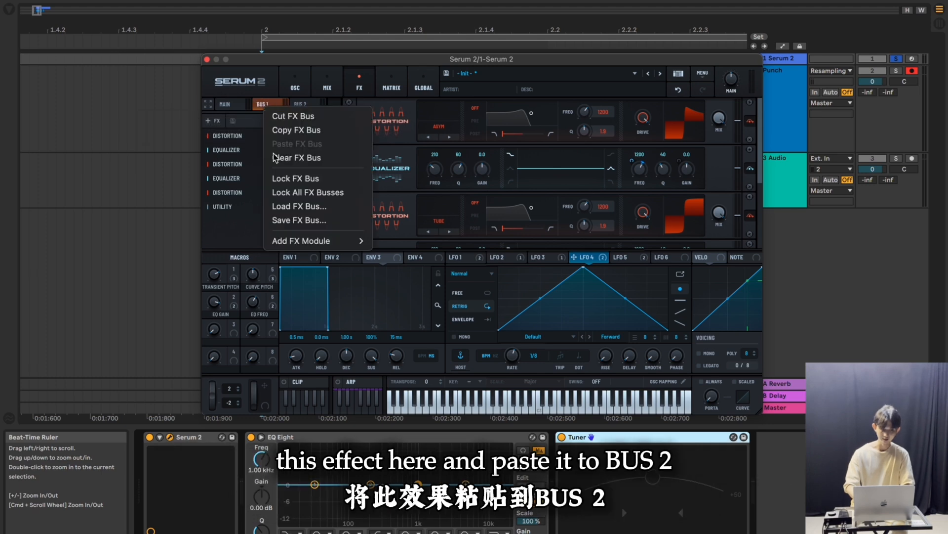
pyautogui.click(273, 129)
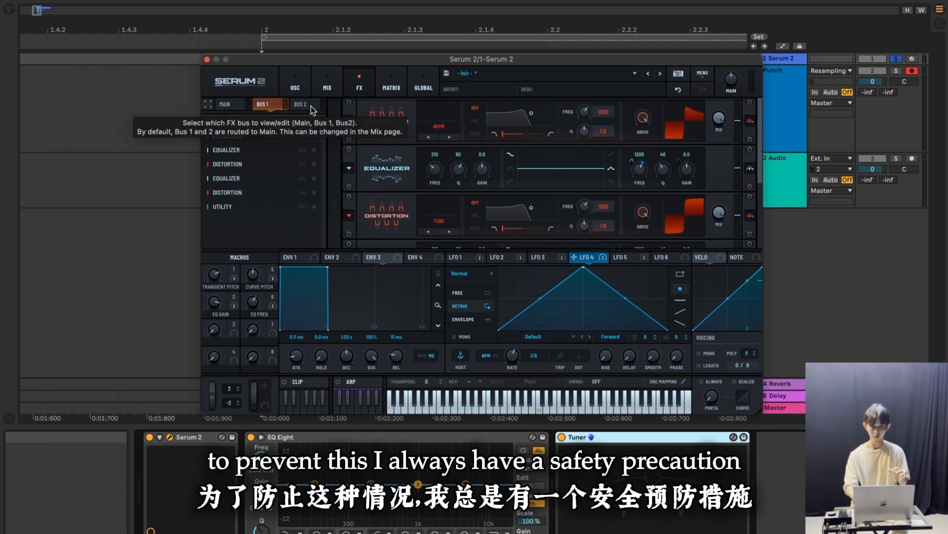
# Save the synth preset as K_Hardstyle Kick_Tutorial_#1
pyautogui.click(447, 76)
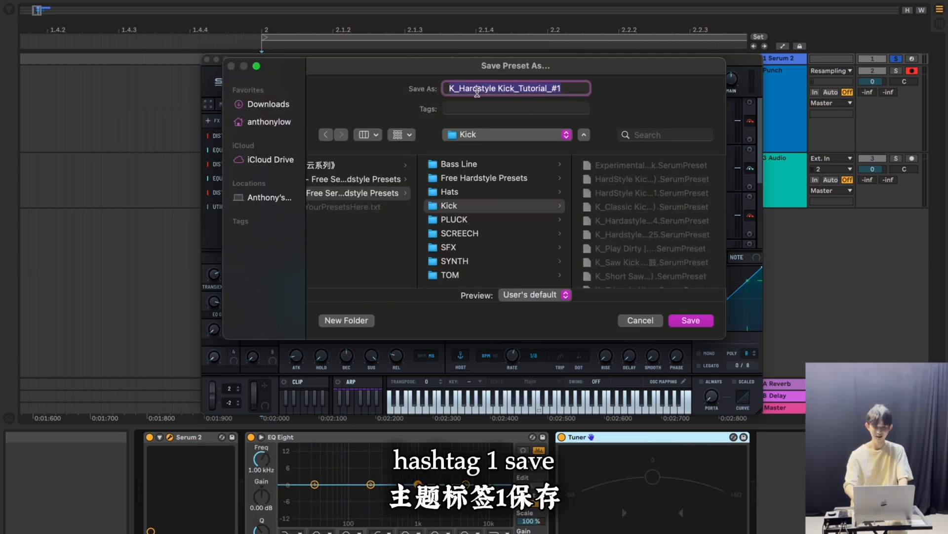
pyautogui.press('Return')
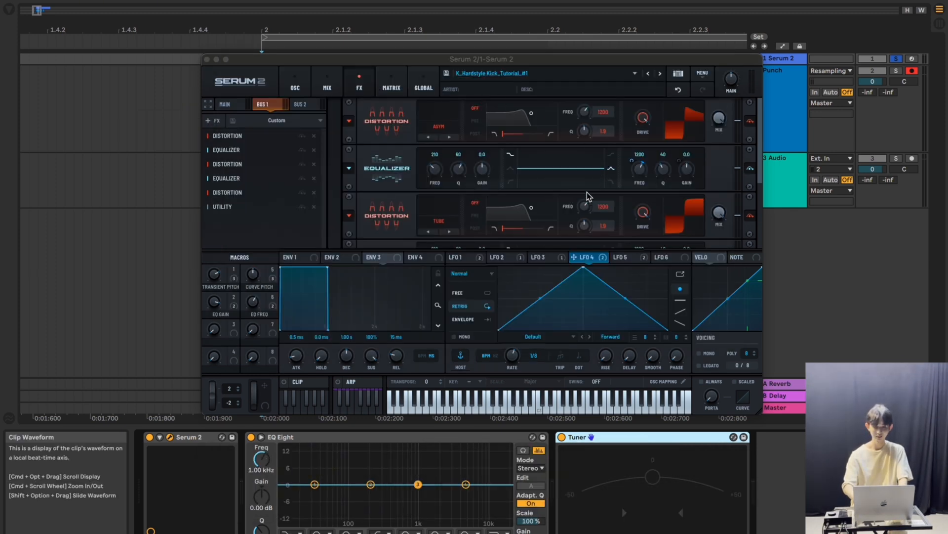
# Copy the Bus 1 effects chain, paste it into Bus 2 and set the Bus 2 Utility level to about -2.2 dB
pyautogui.rightClick(268, 105)
pyautogui.click(294, 130)
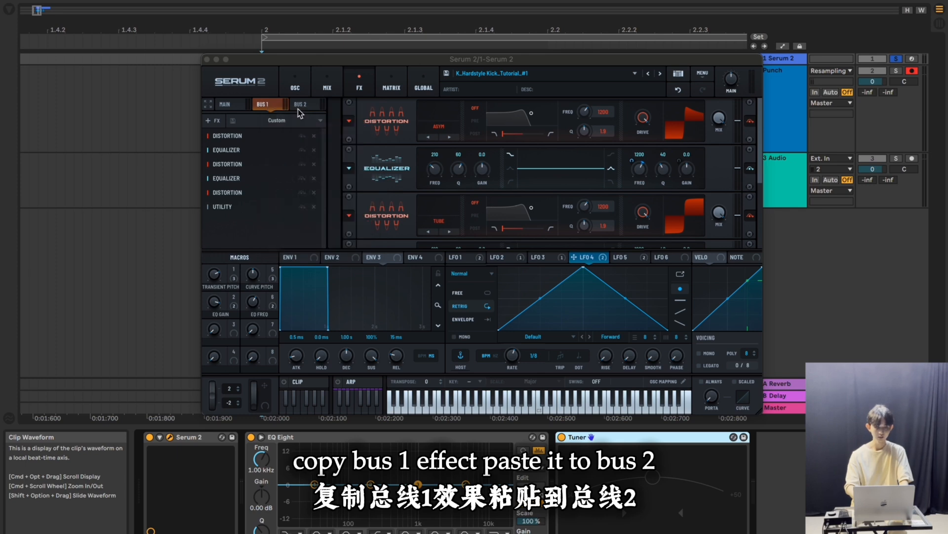
pyautogui.click(300, 104)
pyautogui.rightClick(300, 106)
pyautogui.click(303, 144)
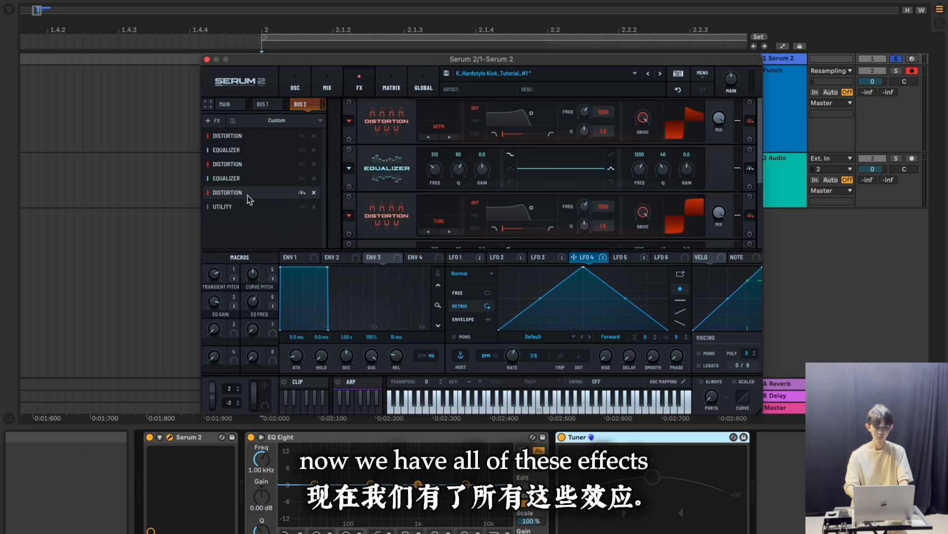
pyautogui.scroll(-3, 374, 219)
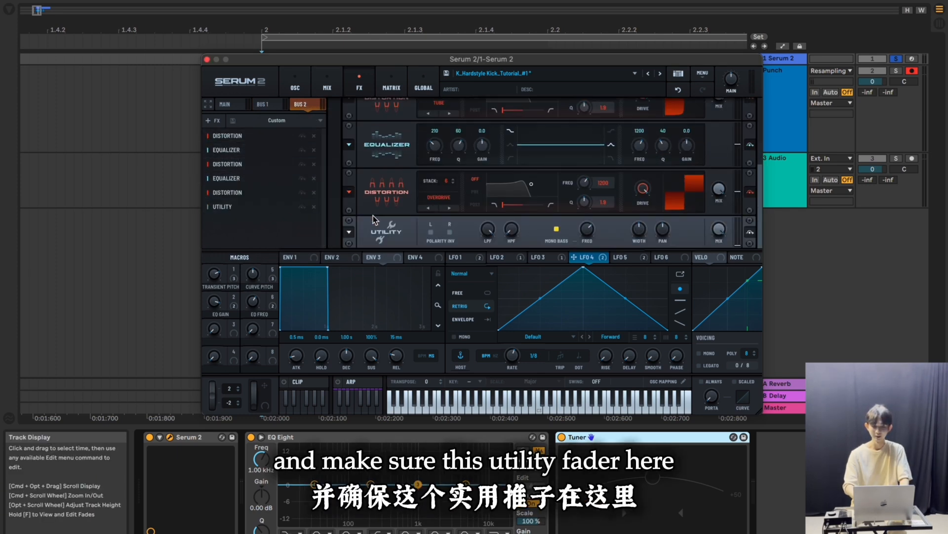
pyautogui.moveTo(738, 246); pyautogui.dragTo(739, 212)
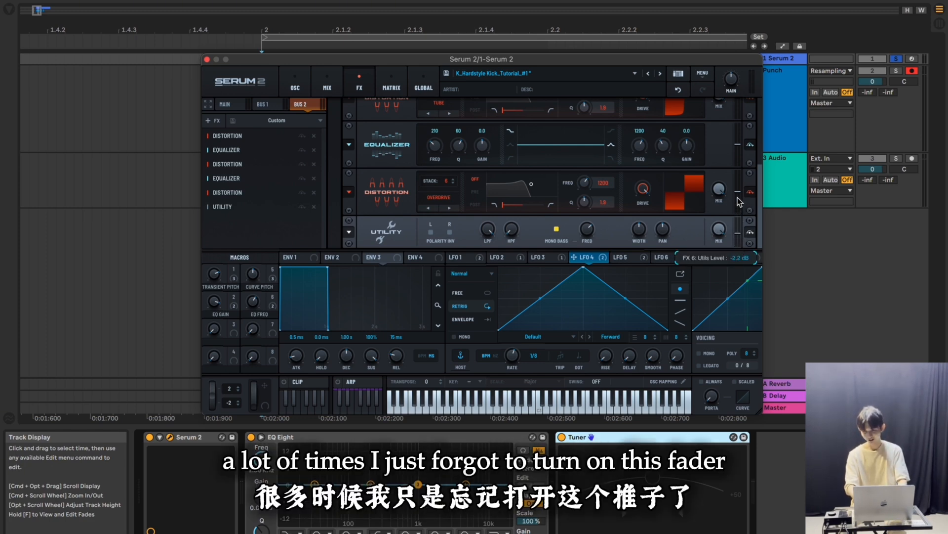
# Set the high-band frequency of both Bus 2 equalizers to 660 Hz
pyautogui.scroll(2, 394, 203)
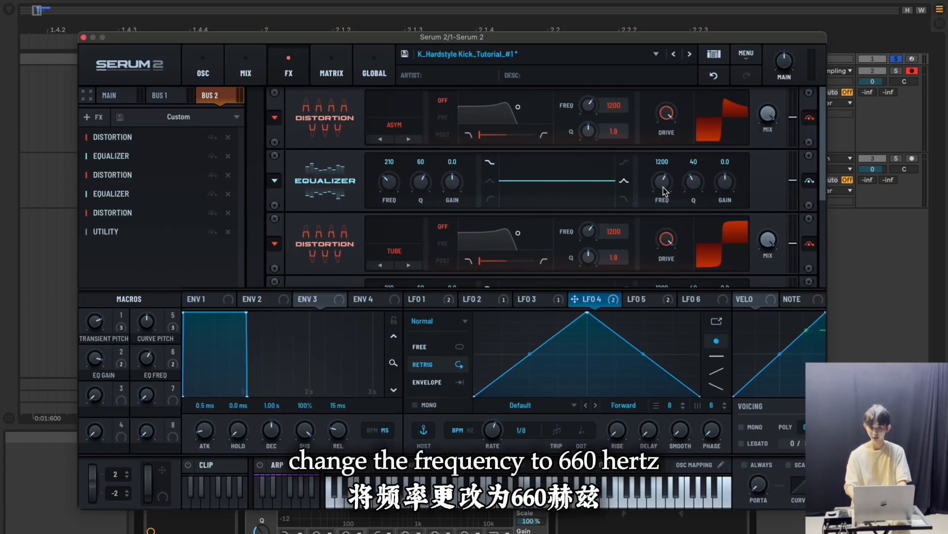
pyautogui.doubleClick(663, 186)
pyautogui.write('660')
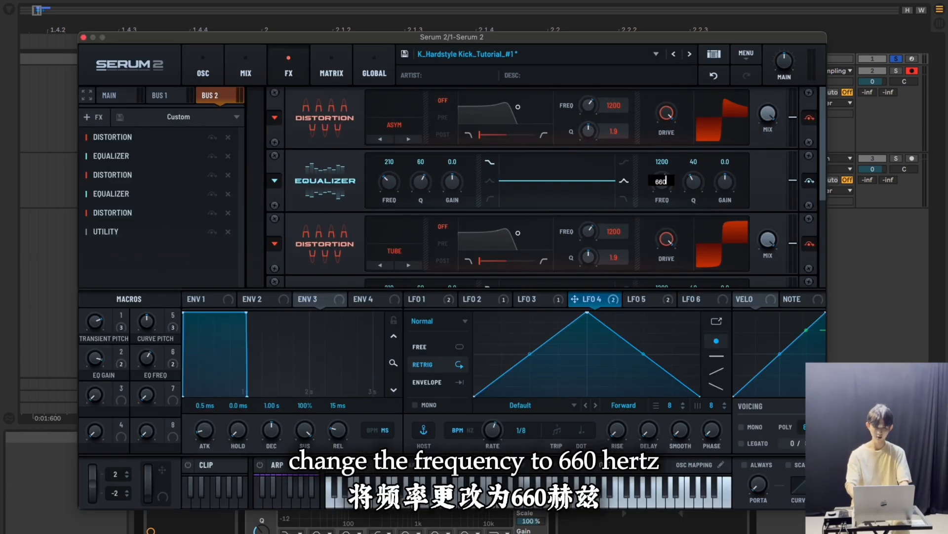
pyautogui.press('Return')
pyautogui.scroll(-1, 759, 190)
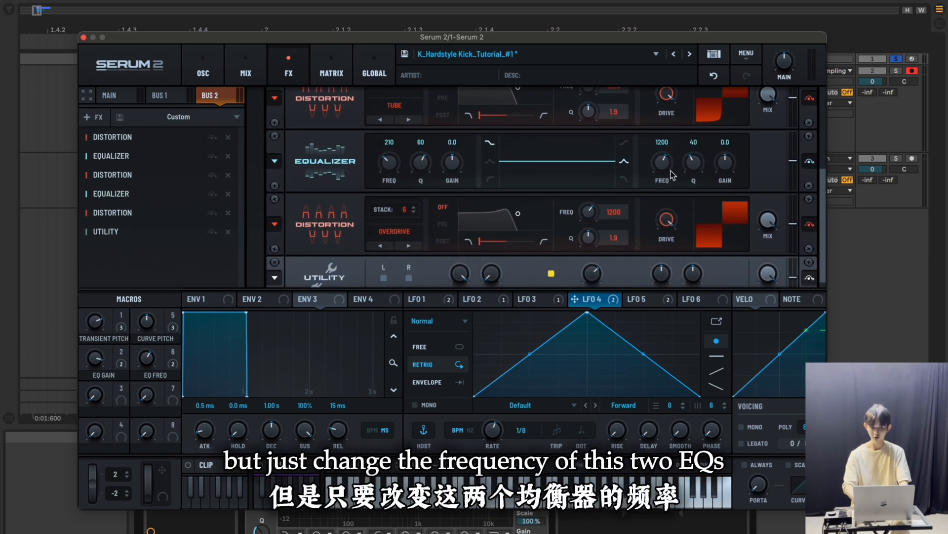
pyautogui.doubleClick(660, 167)
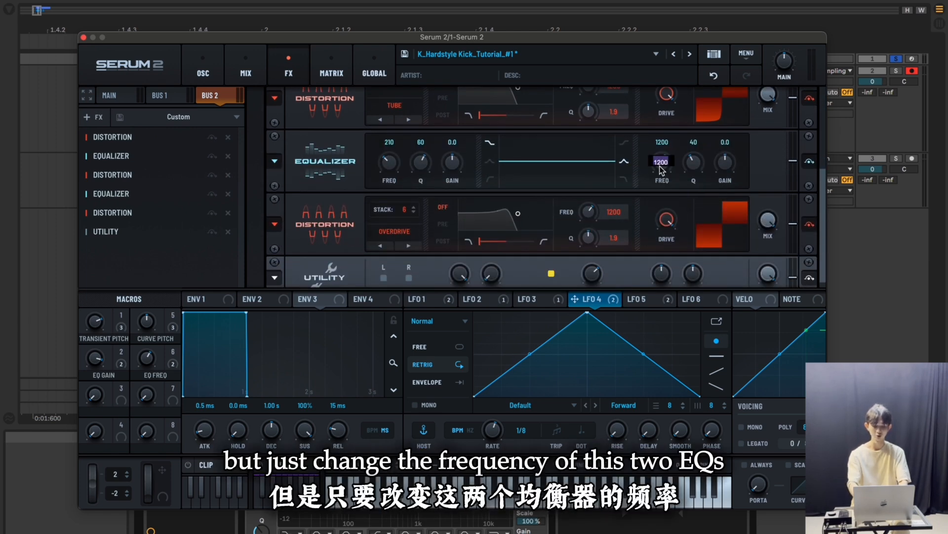
pyautogui.write('660')
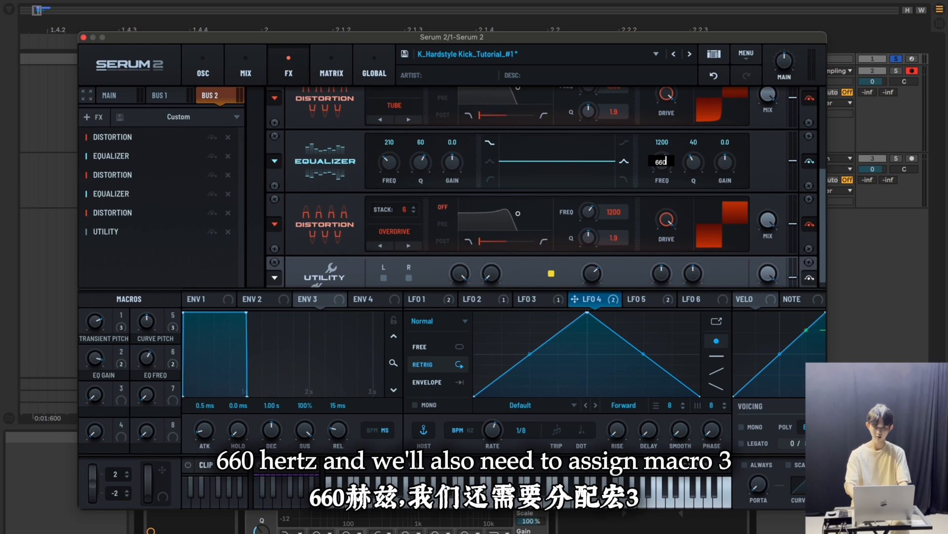
pyautogui.press('Return')
# Assign Macro 3 to the high-band frequency of both Bus 2 equalizers at about 15%
pyautogui.scroll(3, 755, 168)
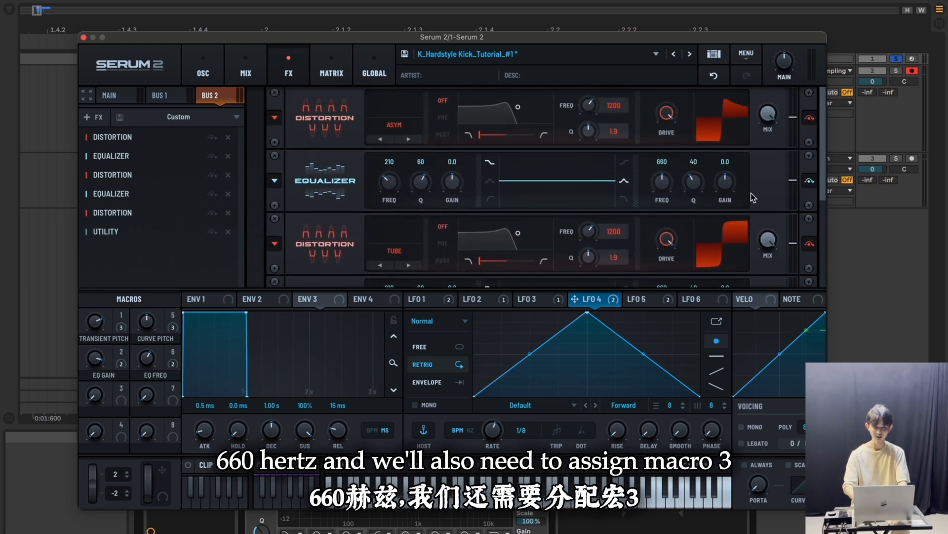
pyautogui.moveTo(123, 393); pyautogui.dragTo(654, 129)
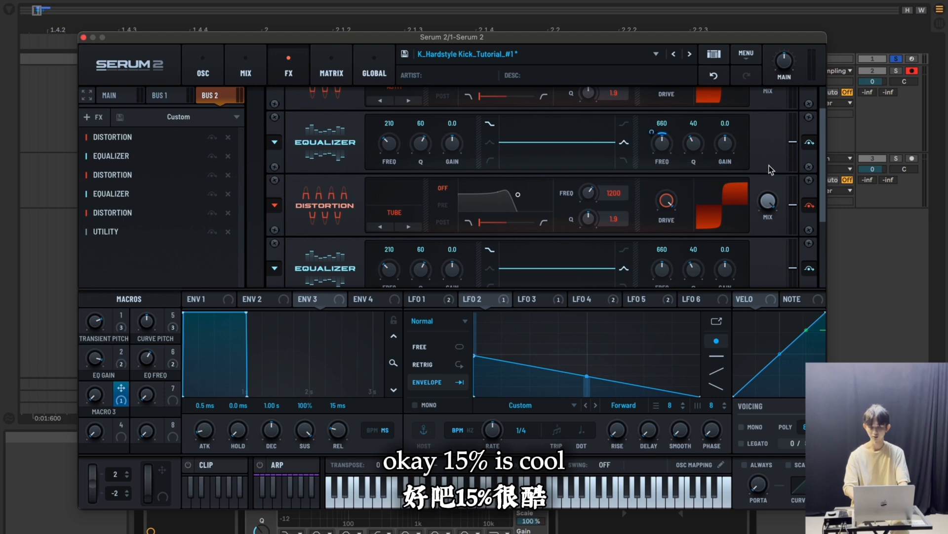
pyautogui.scroll(-3, 770, 170)
pyautogui.moveTo(121, 388); pyautogui.dragTo(656, 231)
# Rename Macro 3 as Crunch EQ Freq
pyautogui.doubleClick(102, 412)
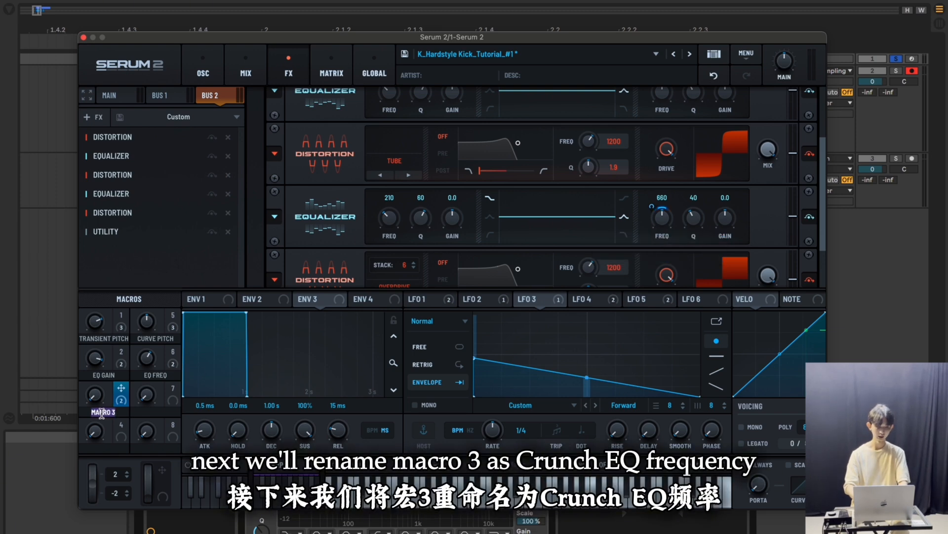
pyautogui.write('Crunch')
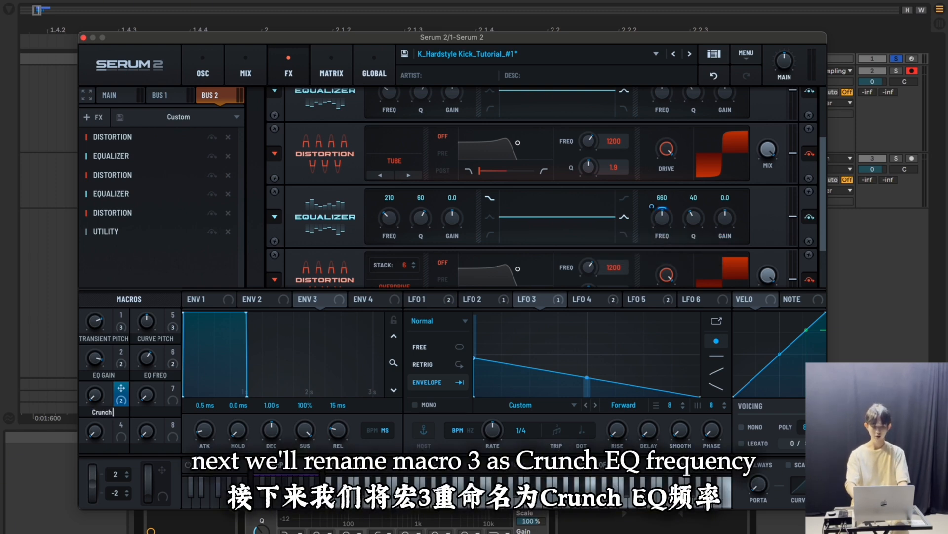
pyautogui.write(' EQ Freq')
pyautogui.press('Return')
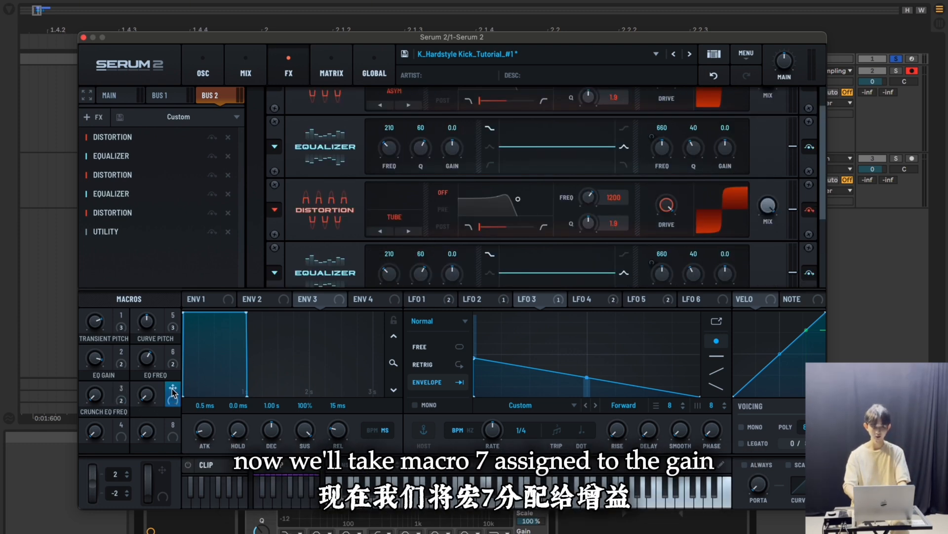
# Assign Macro 7 to the high-band gain of both Bus 2 equalizers, unipolar at about 50%
pyautogui.moveTo(173, 390); pyautogui.dragTo(720, 211)
pyautogui.scroll(-3, 770, 191)
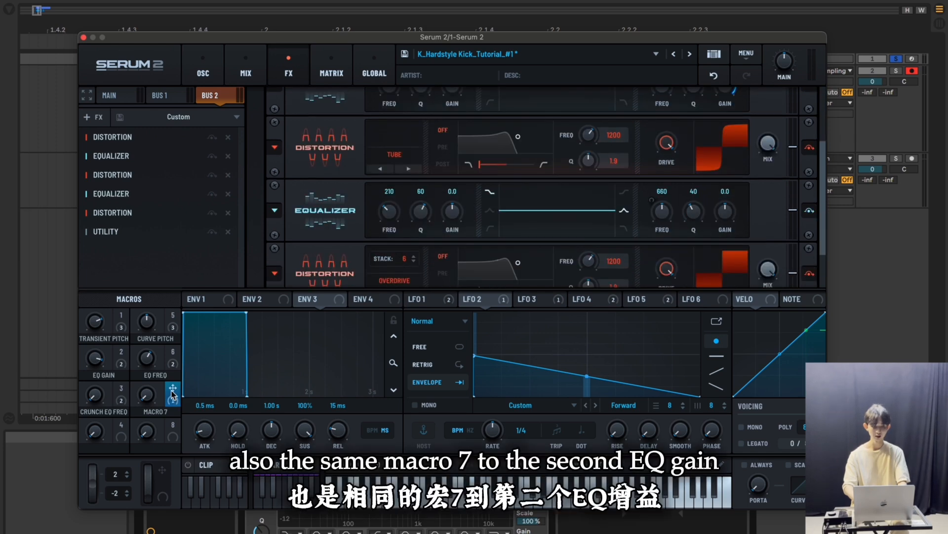
pyautogui.moveTo(172, 393); pyautogui.dragTo(719, 143)
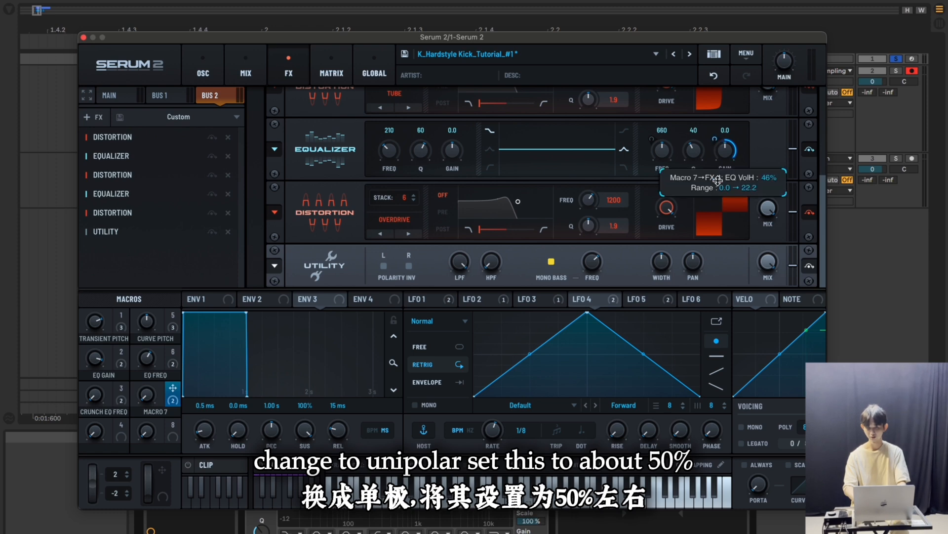
# Rename Macro 7 as Crunch EQ Gain
pyautogui.doubleClick(155, 412)
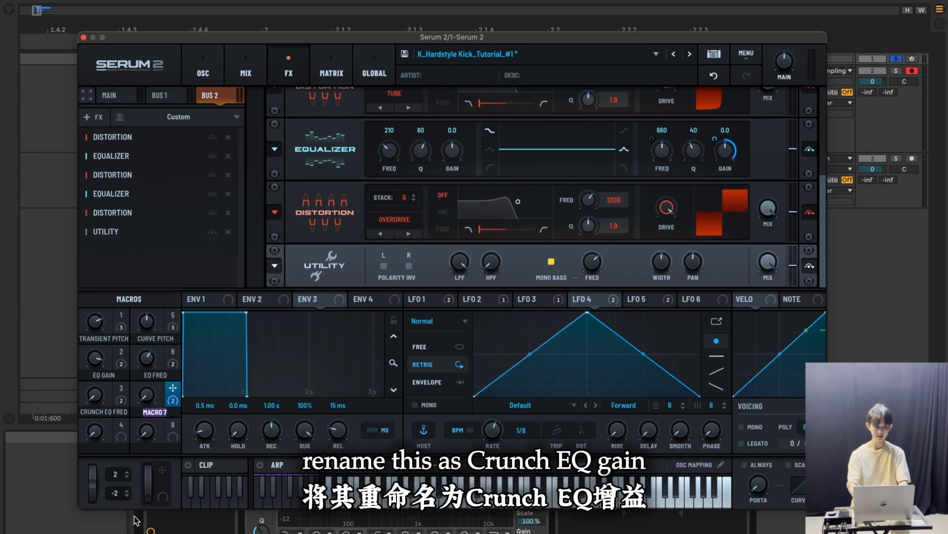
pyautogui.write('Crunch EQ Gain')
pyautogui.press('Return')
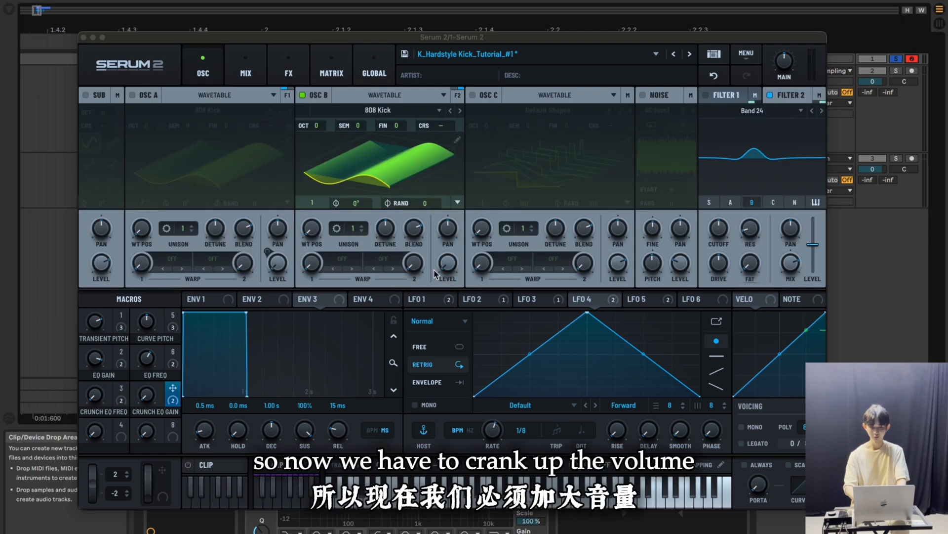
# Turn up oscillator B's level and return to the Bus 2 effects chain
pyautogui.moveTo(448, 263); pyautogui.dragTo(449, 170)
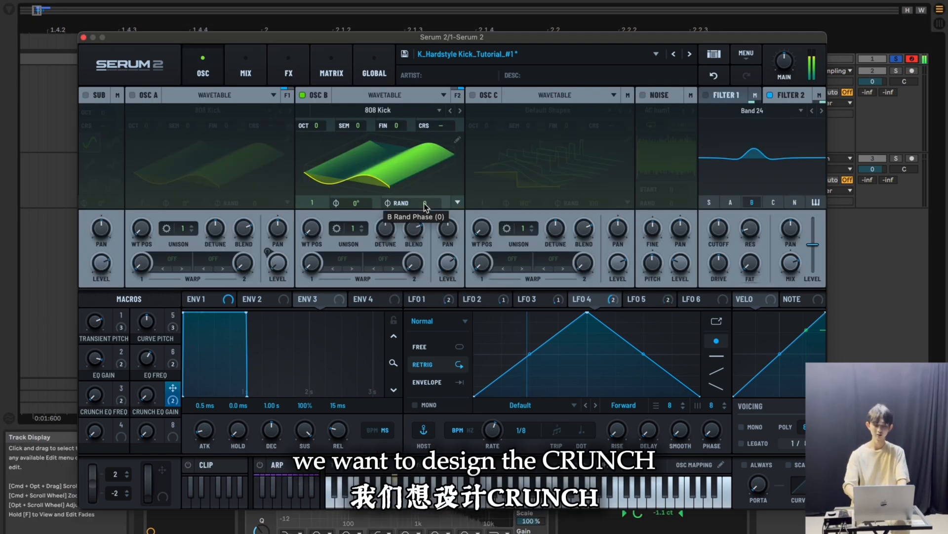
pyautogui.click(331, 72)
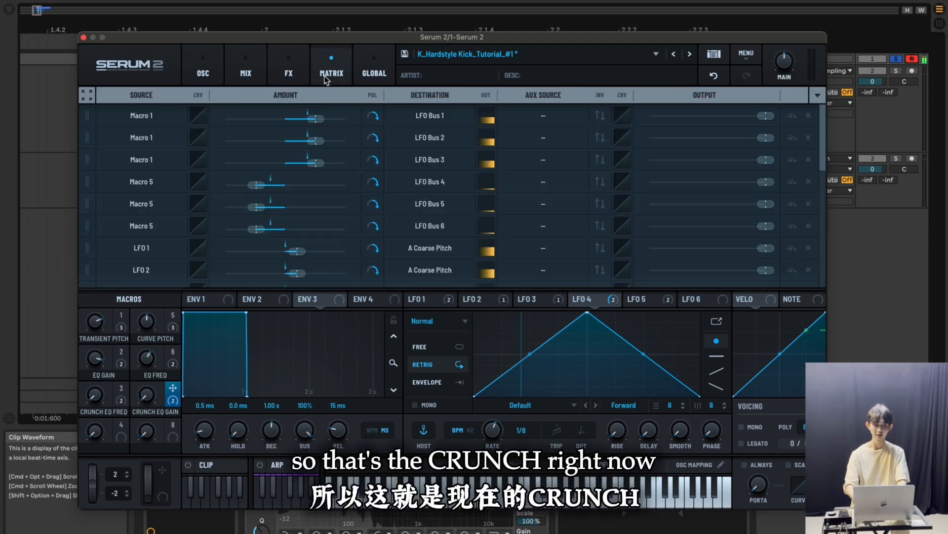
pyautogui.click(288, 73)
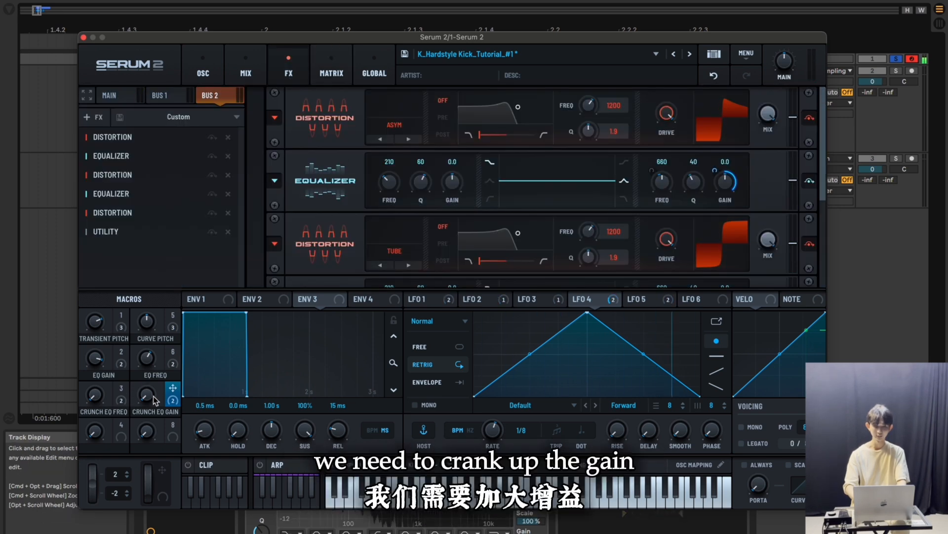
# Turn up the Crunch EQ Gain macro and raise the Crunch EQ Freq macro slightly
pyautogui.moveTo(145, 393)
pyautogui.moveTo(145, 394); pyautogui.dragTo(152, 304)
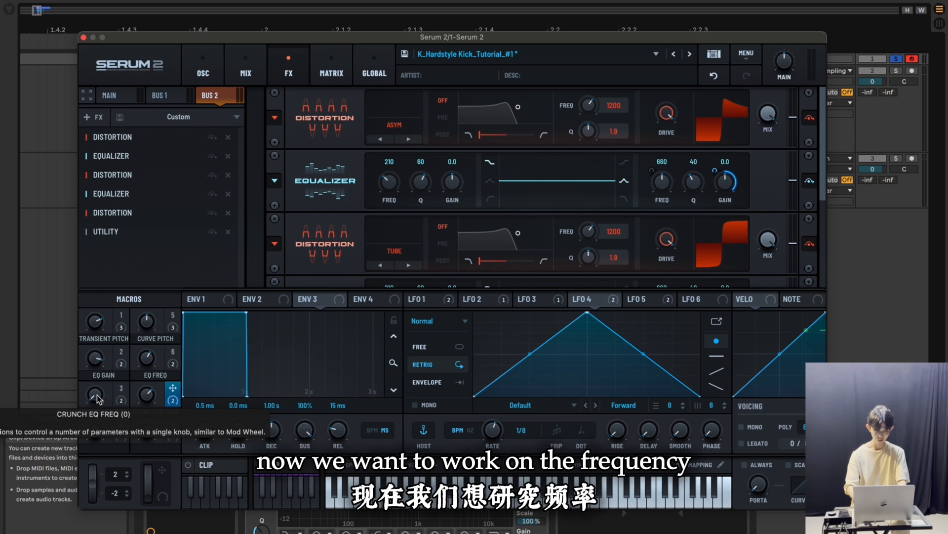
pyautogui.moveTo(98, 399); pyautogui.dragTo(114, 362)
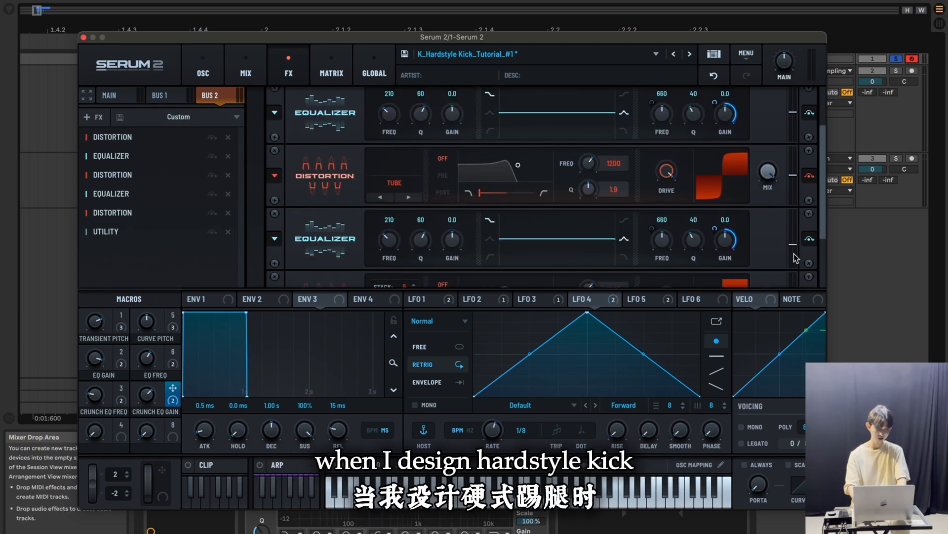
# Lower the second Bus 2 equalizer's output level to about -5.8 dB and reduce the first equalizer's level slightly
pyautogui.moveTo(794, 248)
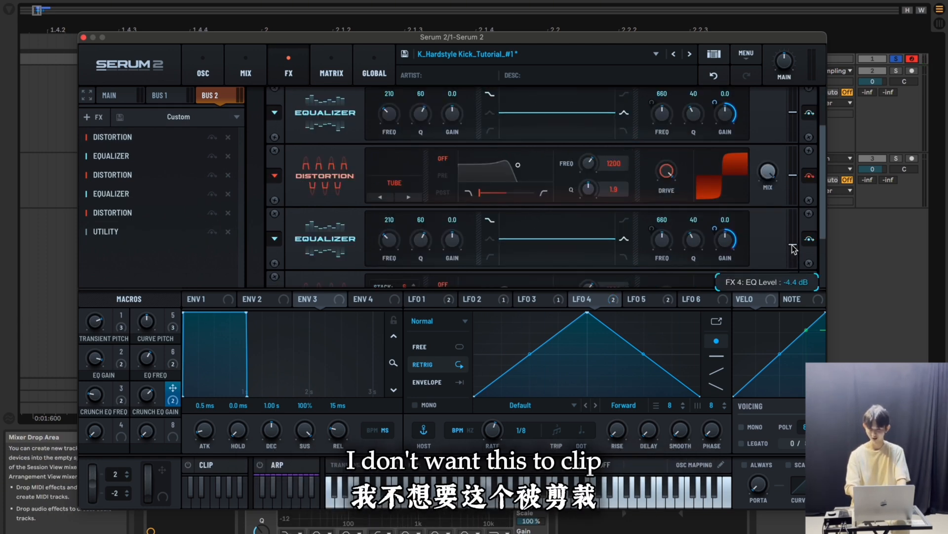
pyautogui.moveTo(794, 249); pyautogui.dragTo(794, 251)
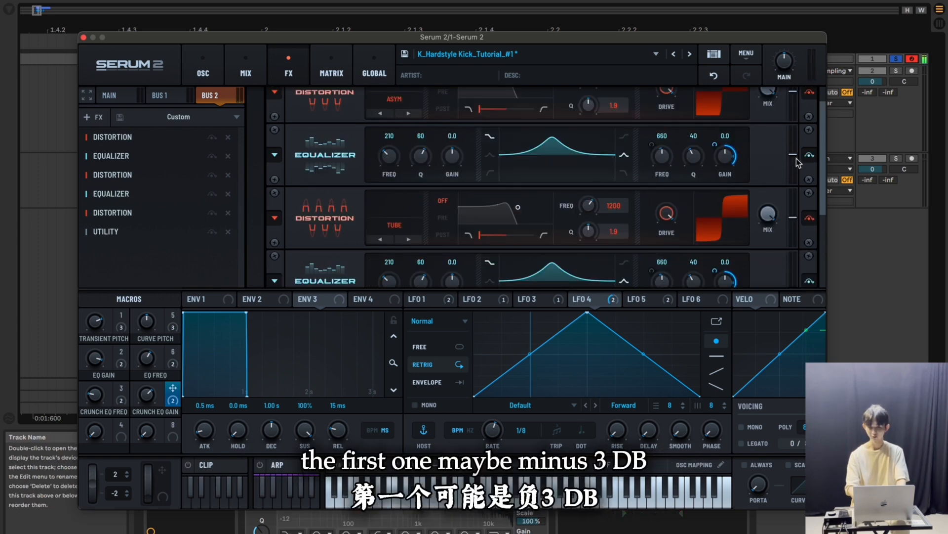
pyautogui.moveTo(794, 156); pyautogui.dragTo(796, 169)
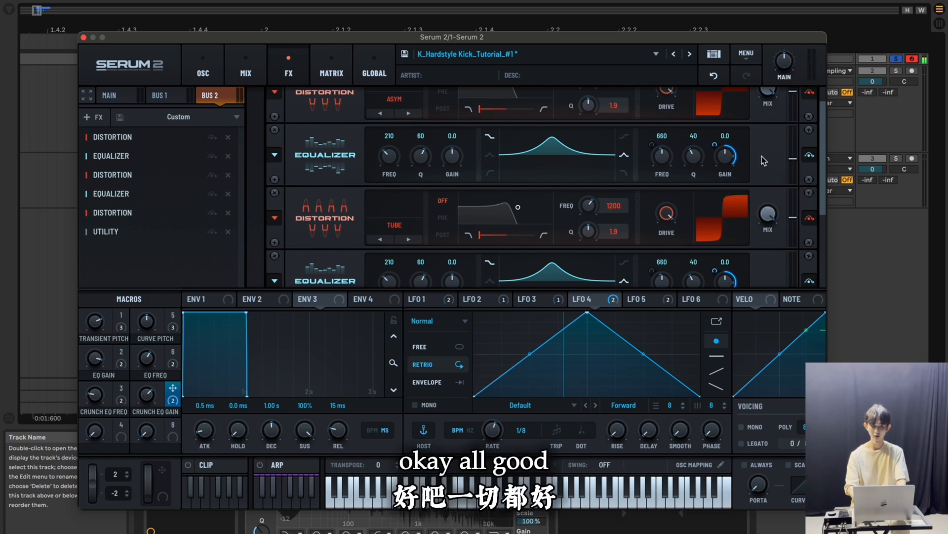
# Assign LFO 4 to the high-band frequency of both Bus 2 equalizers, with an amount of about 4% on the second
pyautogui.scroll(-3, 762, 156)
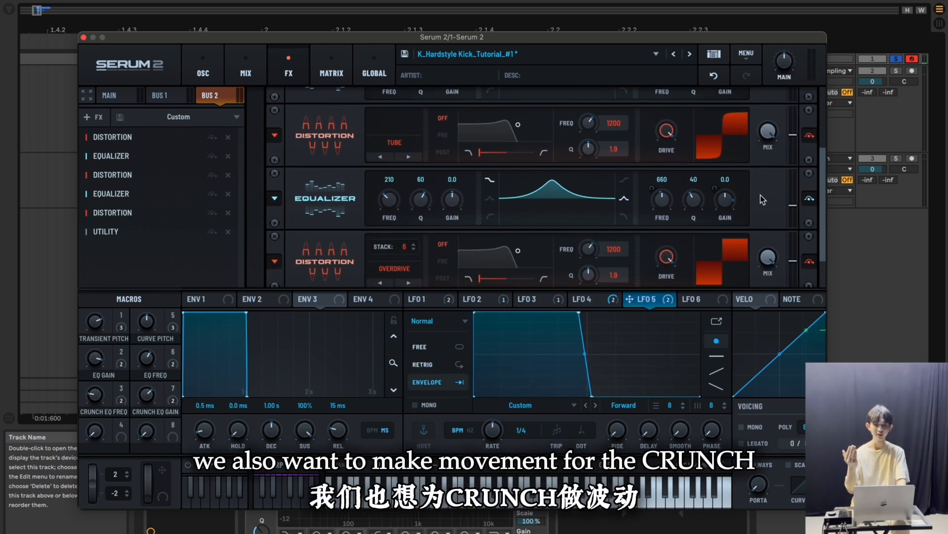
pyautogui.click(592, 299)
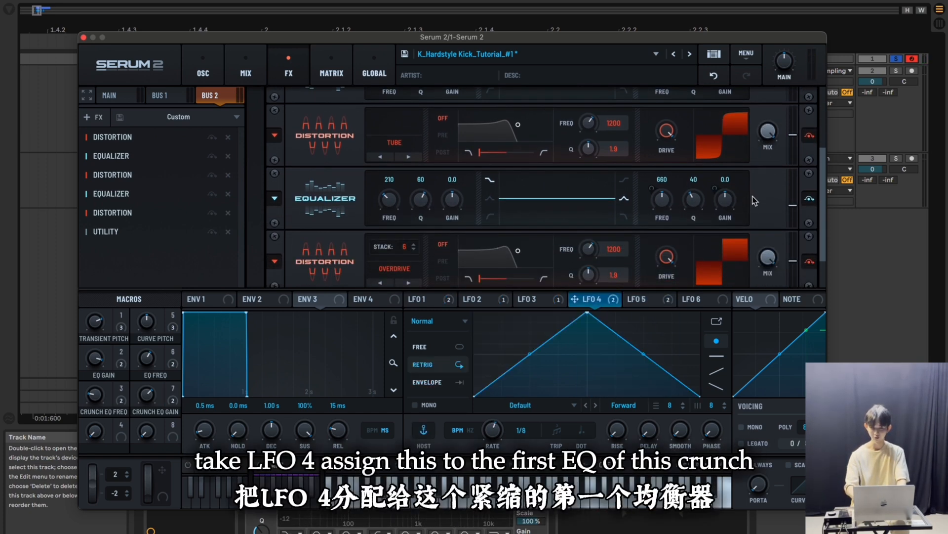
pyautogui.scroll(-2, 755, 200)
pyautogui.moveTo(575, 299); pyautogui.dragTo(657, 168)
pyautogui.scroll(-3, 772, 166)
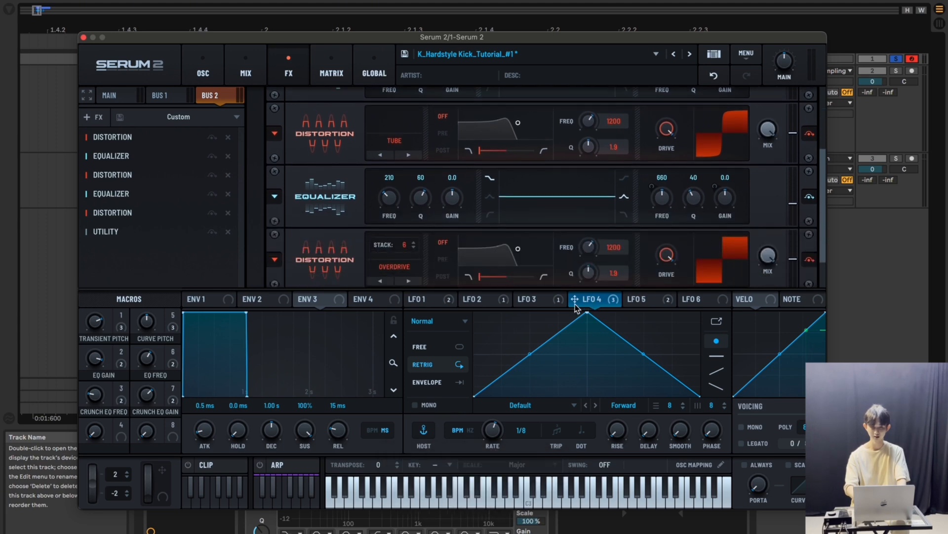
pyautogui.moveTo(575, 299); pyautogui.dragTo(652, 205)
pyautogui.keyDown('alt'); pyautogui.keyDown('shift'); pyautogui.click(653, 173); pyautogui.keyUp('shift'); pyautogui.keyUp('alt')
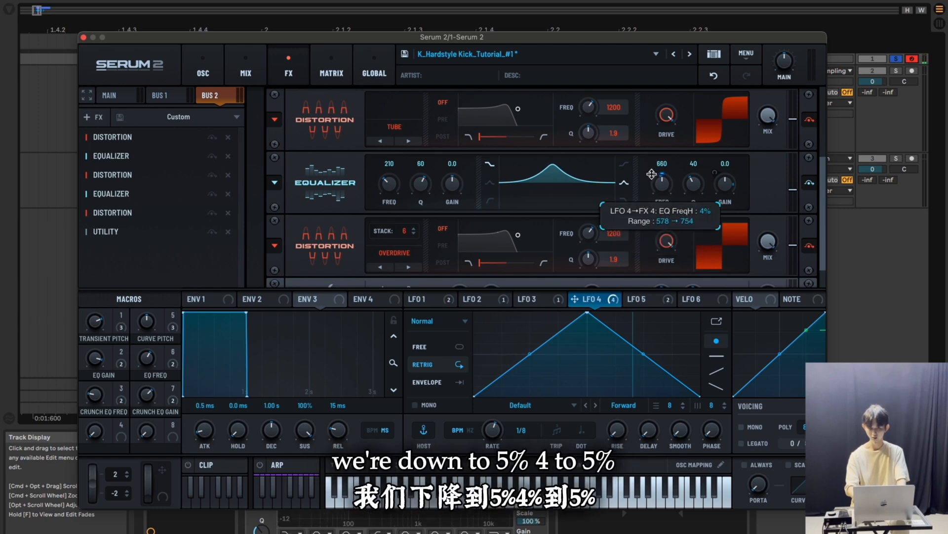
pyautogui.scroll(3, 763, 164)
pyautogui.moveTo(652, 121)
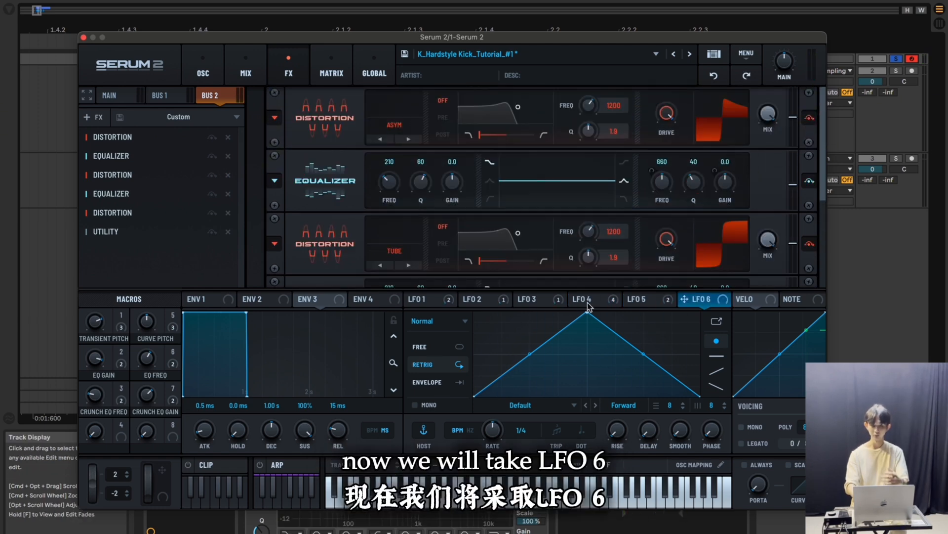
# Shape LFO 6 to stay at zero until about the midpoint, rise steeply and hold at full until just before the end, referencing LFO 5
pyautogui.scroll(-3, 778, 206)
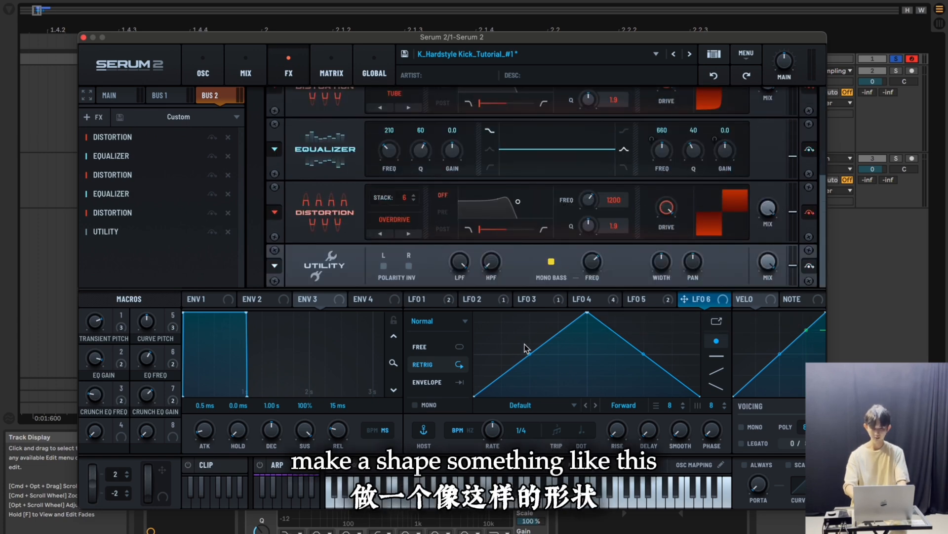
pyautogui.moveTo(588, 312); pyautogui.dragTo(696, 286)
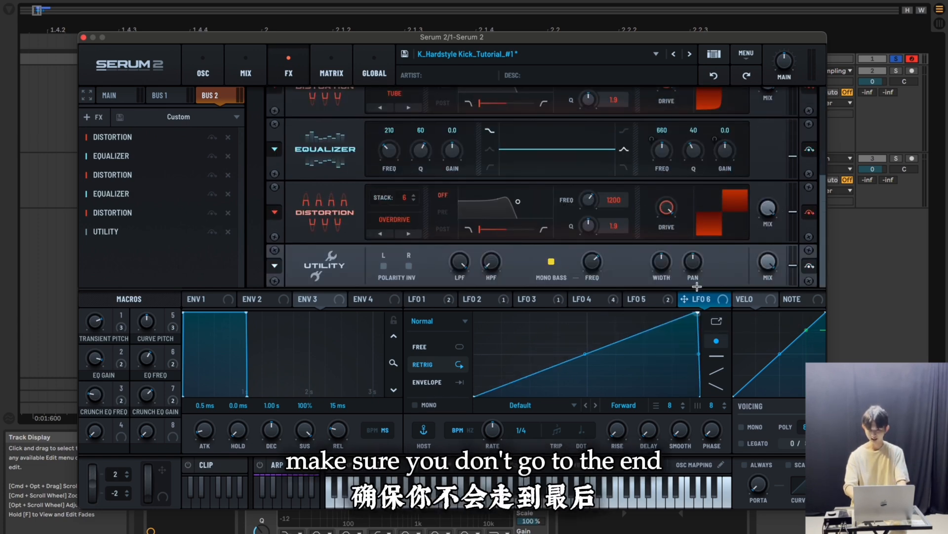
pyautogui.moveTo(603, 353); pyautogui.dragTo(575, 397)
pyautogui.doubleClick(566, 333)
pyautogui.moveTo(597, 312); pyautogui.dragTo(588, 312)
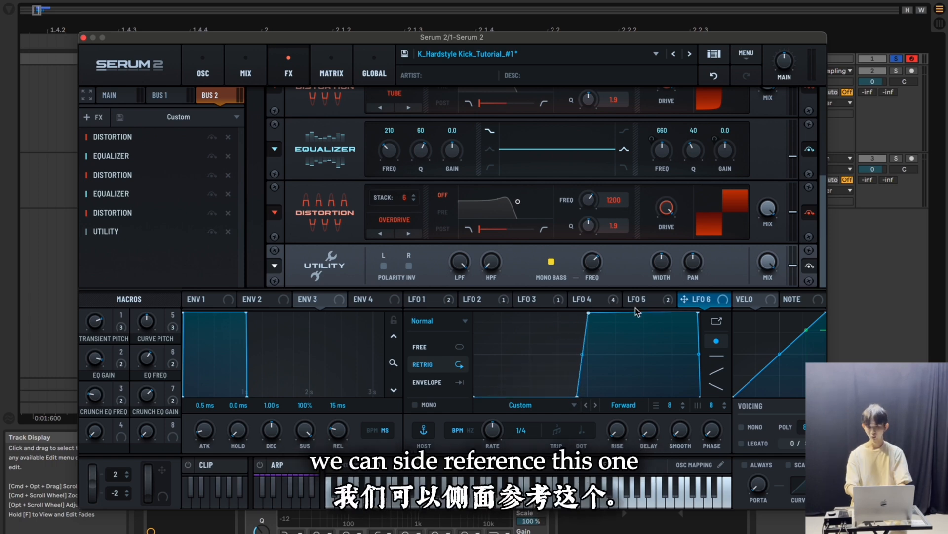
pyautogui.click(648, 305)
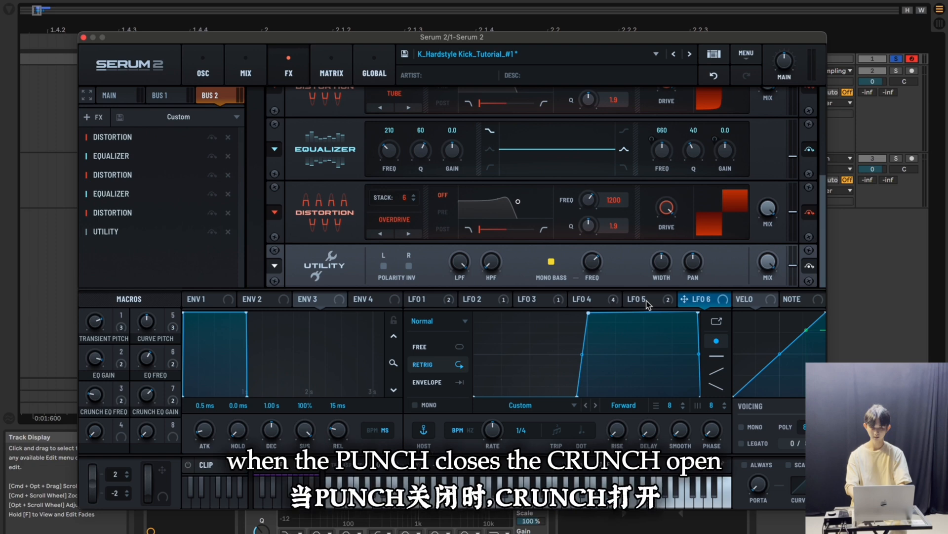
# Lower the Bus 2 Utility level fully and assign LFO 6 in envelope mode to it at 50% and to oscillator B's level at 75%
pyautogui.click(692, 300)
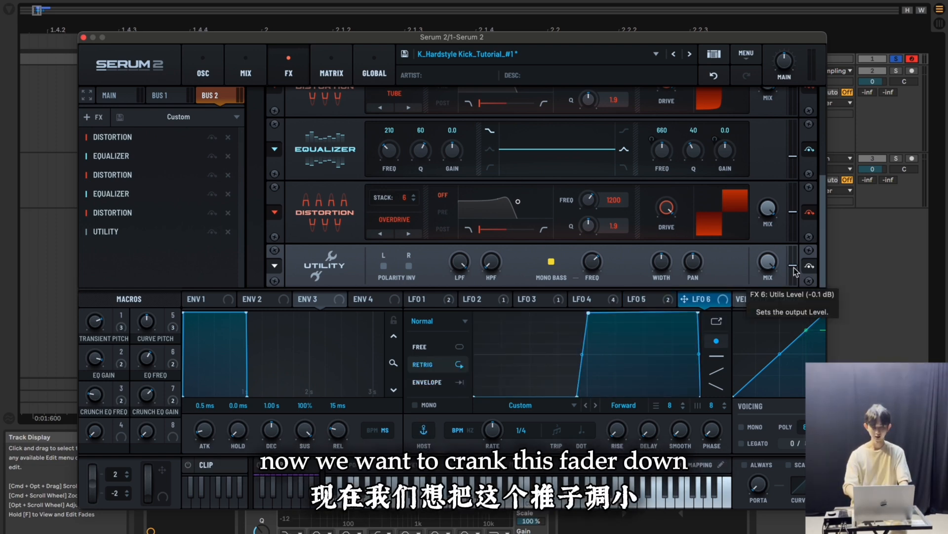
pyautogui.moveTo(793, 268); pyautogui.dragTo(793, 291)
pyautogui.moveTo(685, 303); pyautogui.dragTo(795, 286)
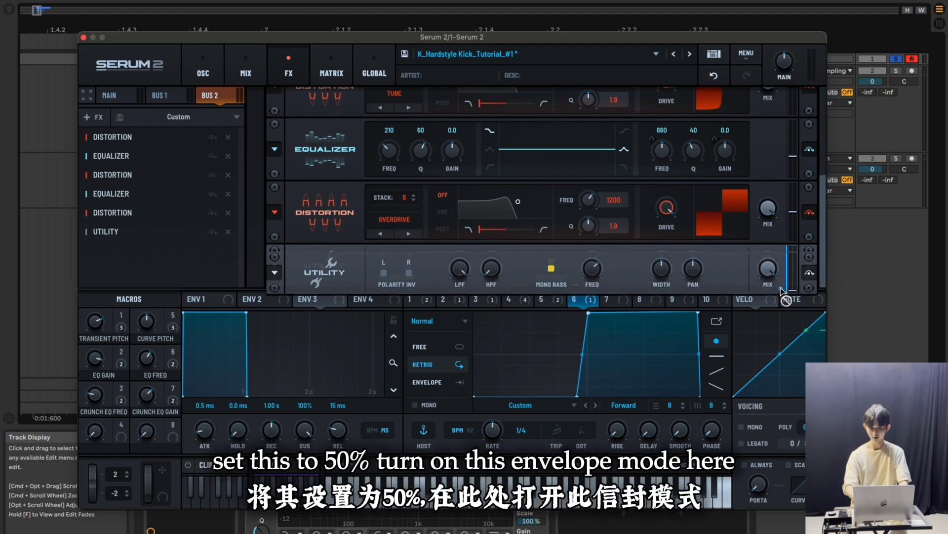
pyautogui.click(426, 383)
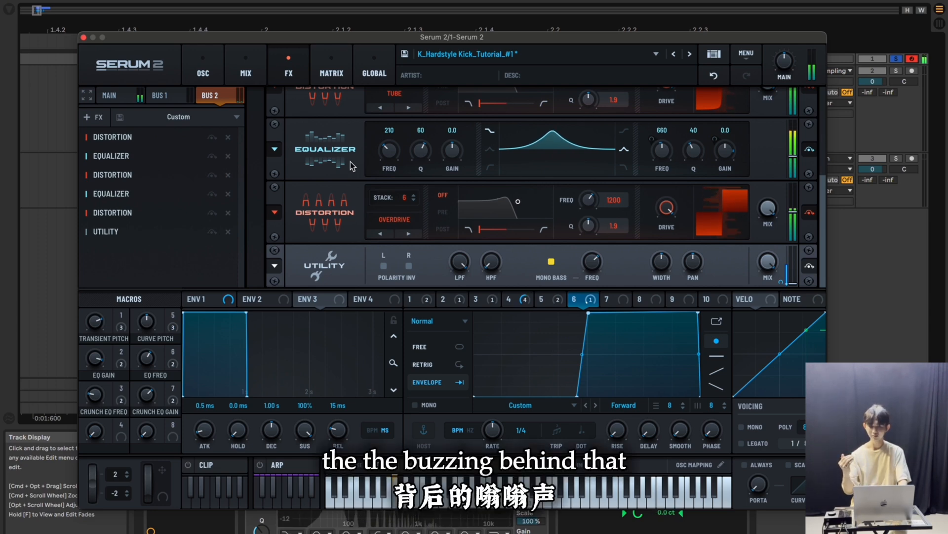
pyautogui.click(203, 70)
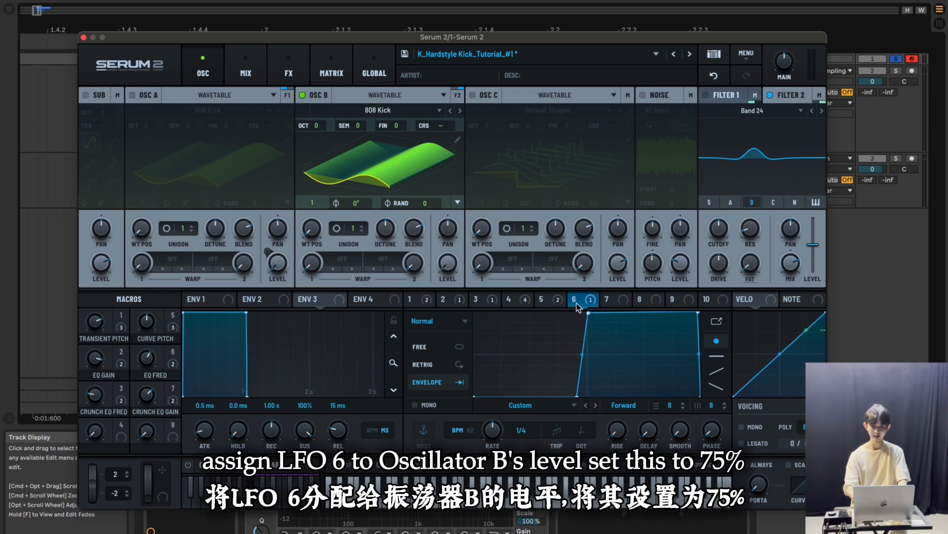
pyautogui.moveTo(576, 304); pyautogui.dragTo(449, 266)
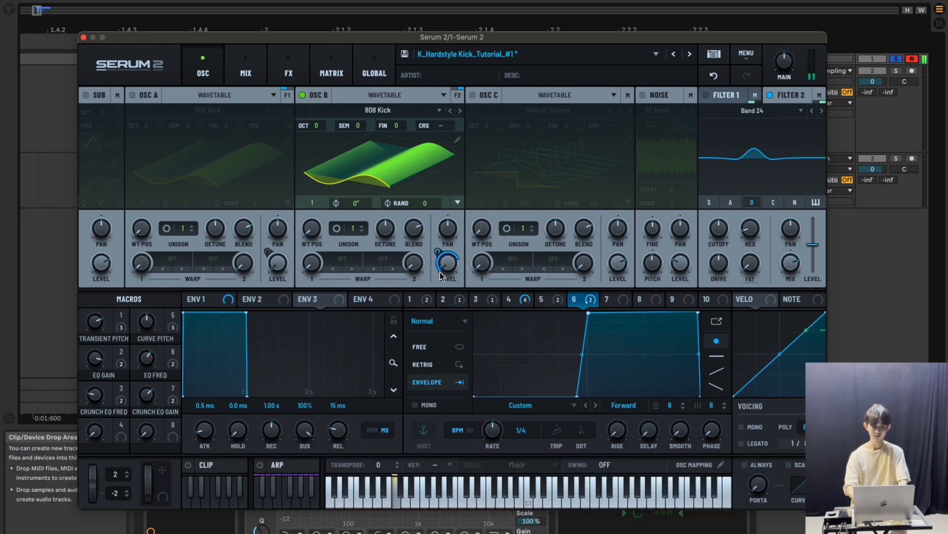
# Move the synth window aside and resample the crunch onto the third audio track, using Resampling as its input
pyautogui.moveTo(252, 39); pyautogui.dragTo(285, 304)
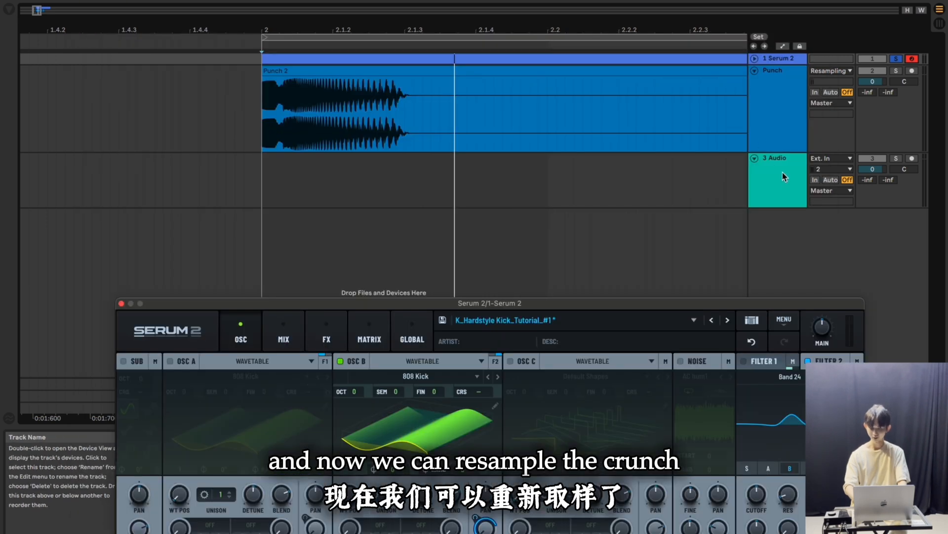
pyautogui.click(784, 175)
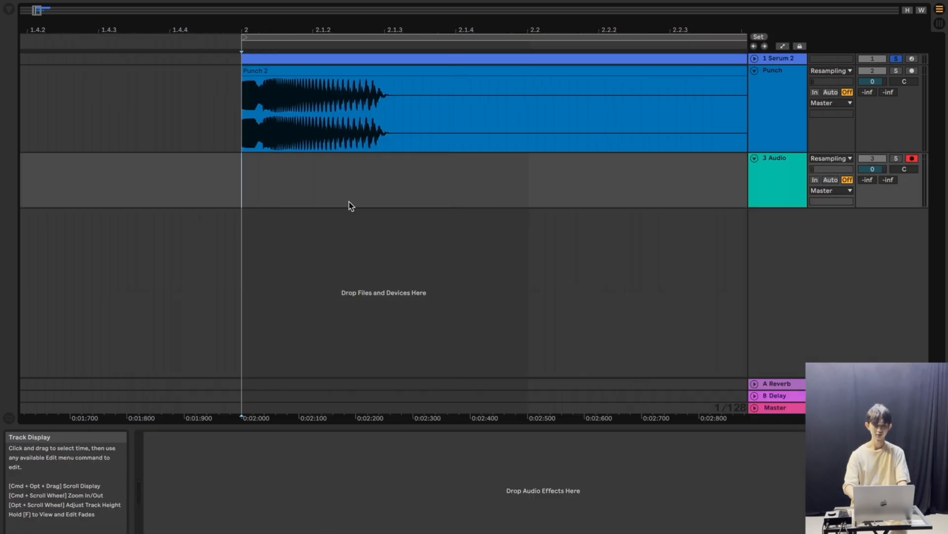
pyautogui.press('F9')
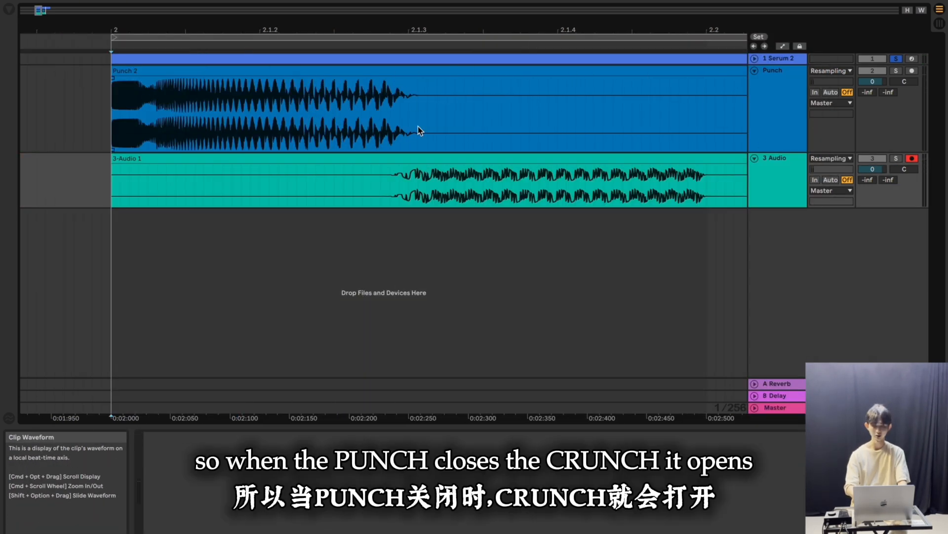
# Rename both the third track and its newly recorded clip as CRUNCH
pyautogui.click(775, 163)
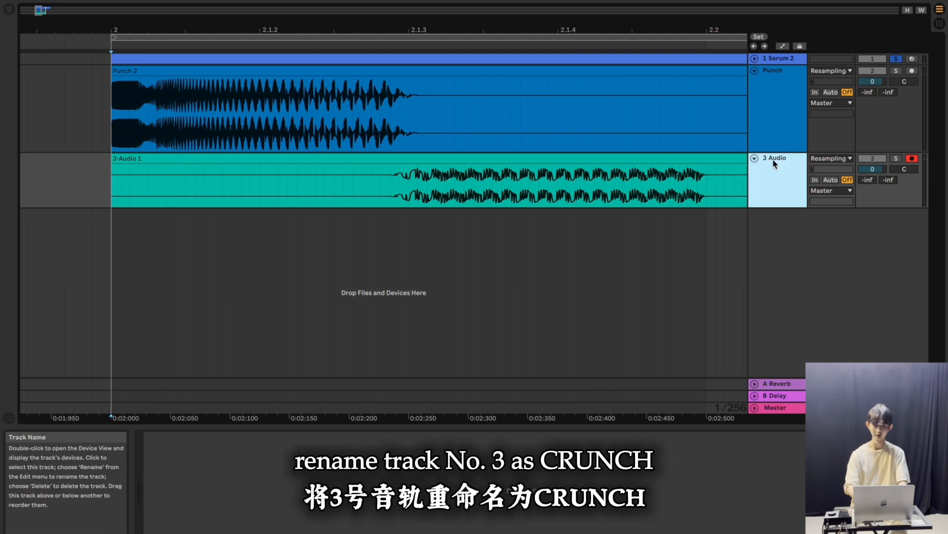
pyautogui.press('super+r')
pyautogui.write('CRUNCH')
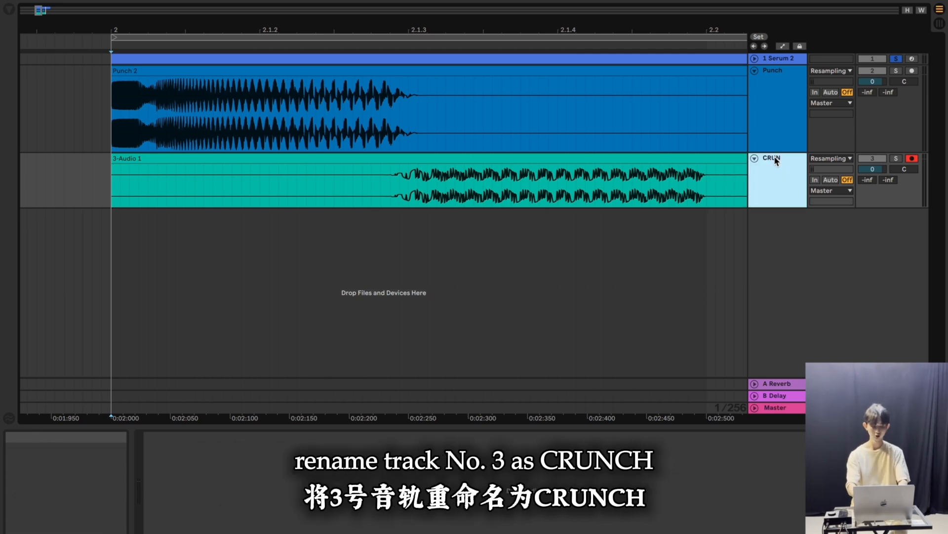
pyautogui.click(306, 159)
pyautogui.press('super+r')
pyautogui.write('C')
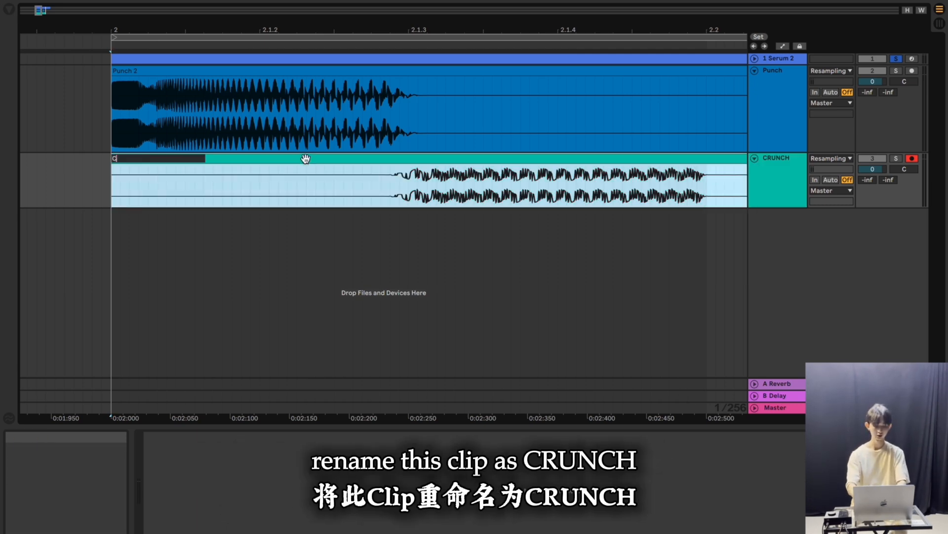
pyautogui.write('RUN')
pyautogui.write('CH')
pyautogui.press('Return')
# Solo the Punch and CRUNCH tracks and play them back together
pyautogui.click(897, 70)
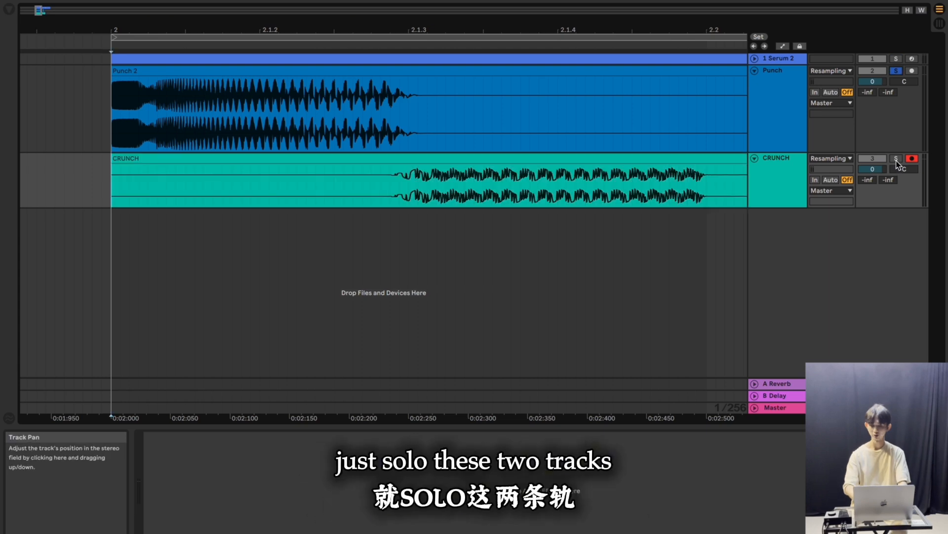
pyautogui.keyDown('super'); pyautogui.click(897, 159); pyautogui.keyUp('super')
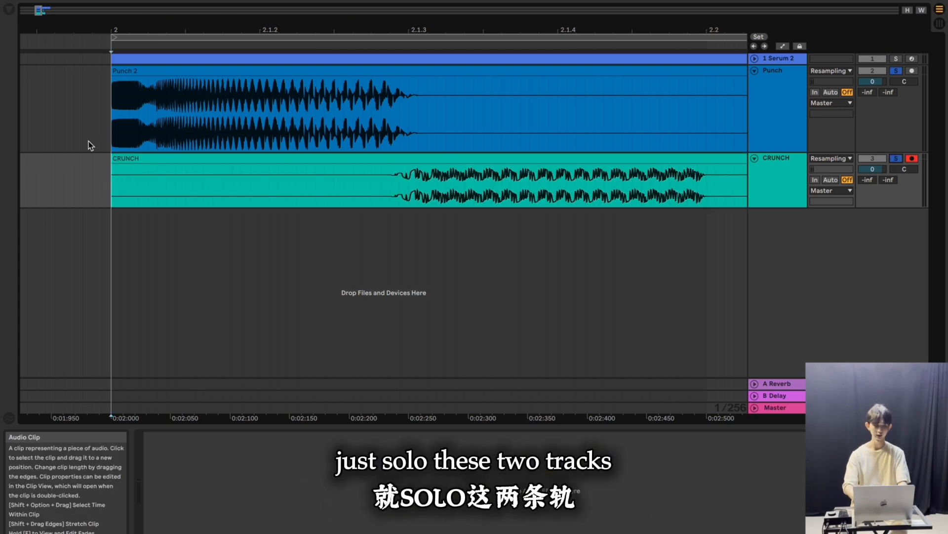
pyautogui.scroll(-3, 270, 192)
pyautogui.press('space')
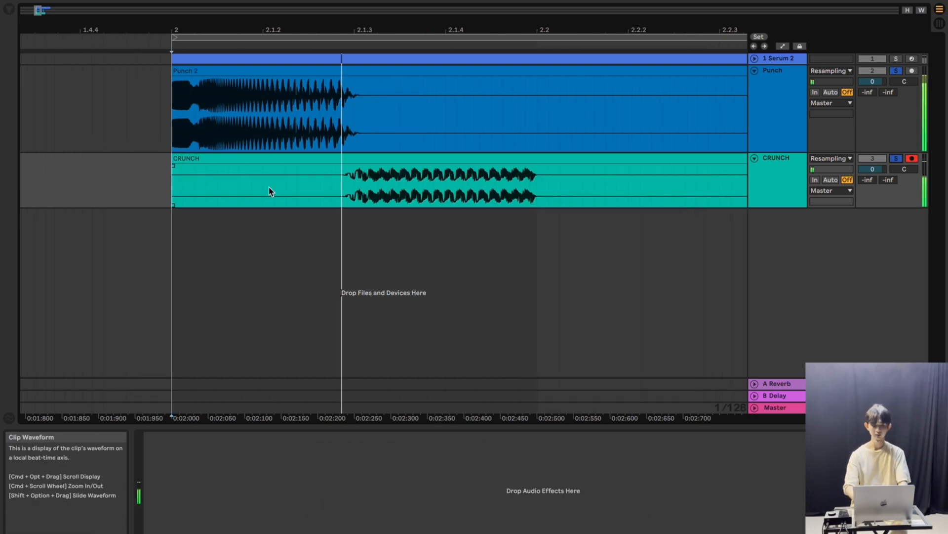
pyautogui.scroll(-2, 269, 192)
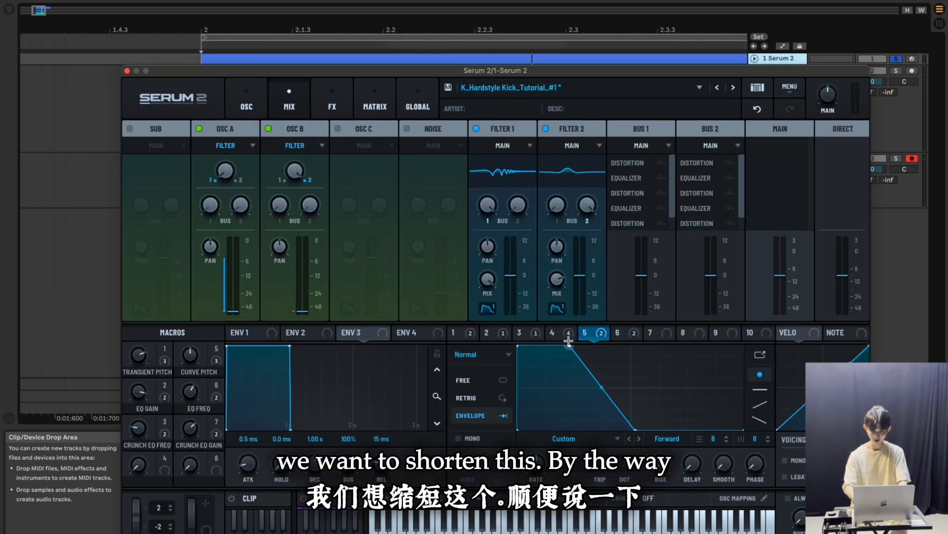
# Shorten LFO 5 so it drops steeply at about a quarter of its length, and shift LFO 6's rise earlier to match
pyautogui.moveTo(619, 438); pyautogui.dragTo(582, 446)
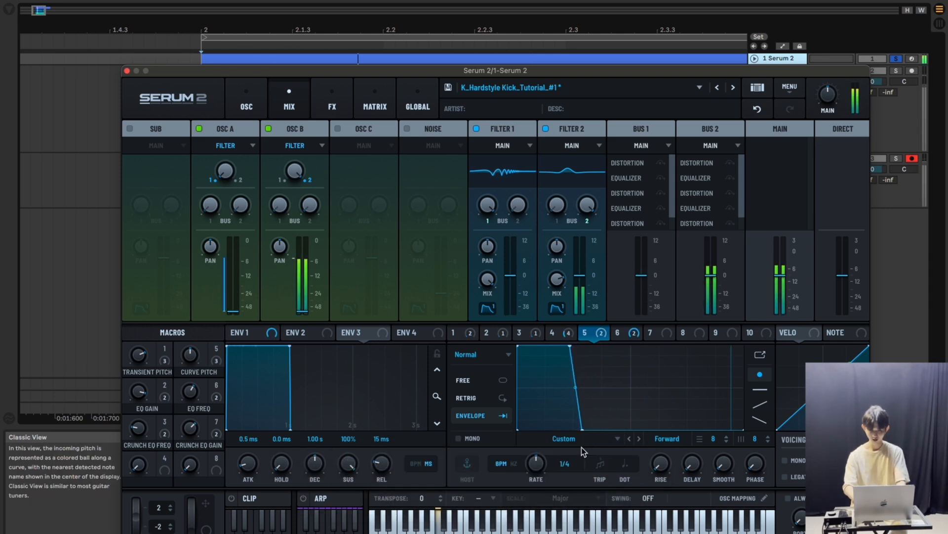
pyautogui.click(618, 332)
pyautogui.moveTo(566, 431); pyautogui.dragTo(559, 431)
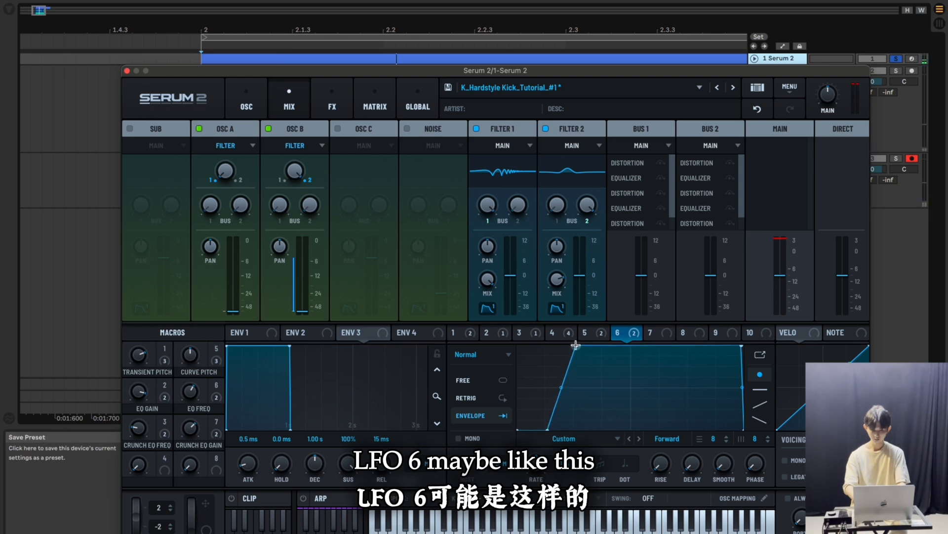
pyautogui.press('space')
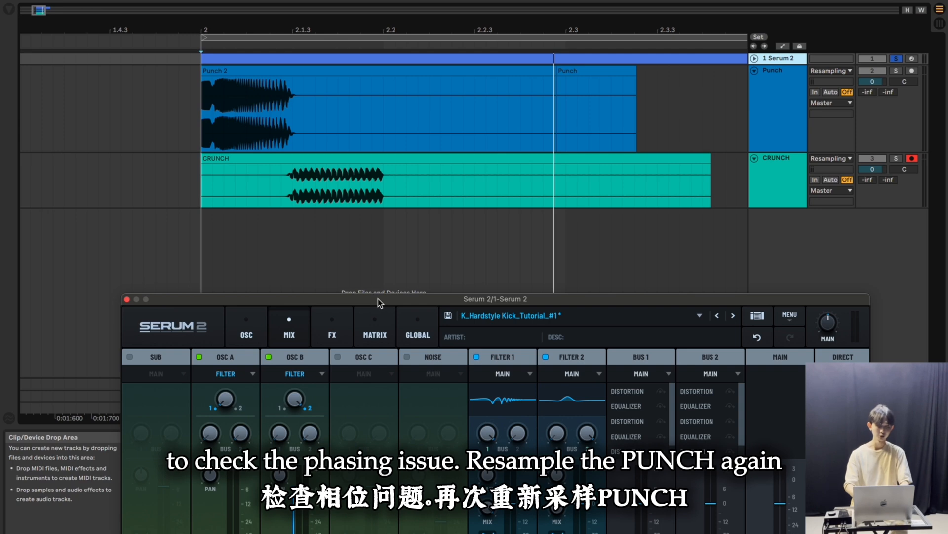
# Arm the Punch track and resample the shortened punch from the start of bar 2
pyautogui.click(911, 71)
pyautogui.click(204, 122)
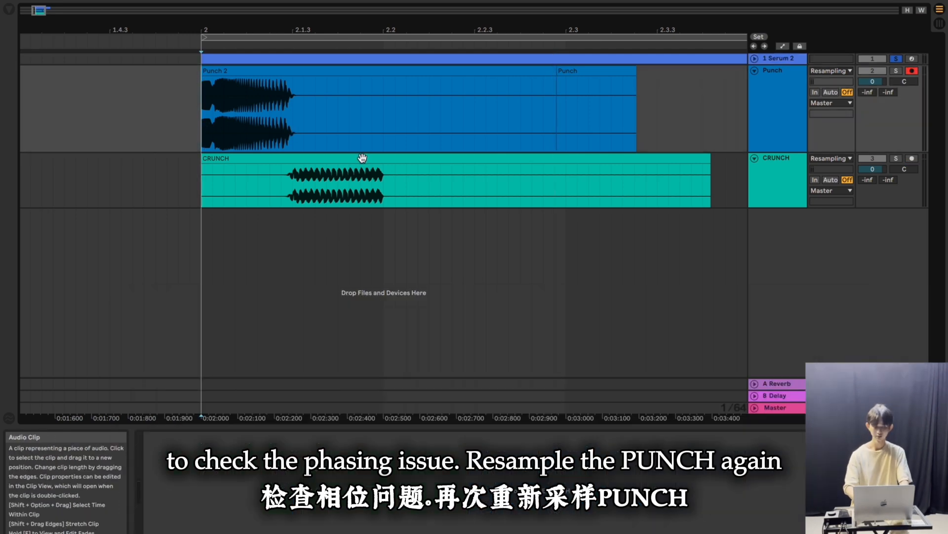
pyautogui.press('F9')
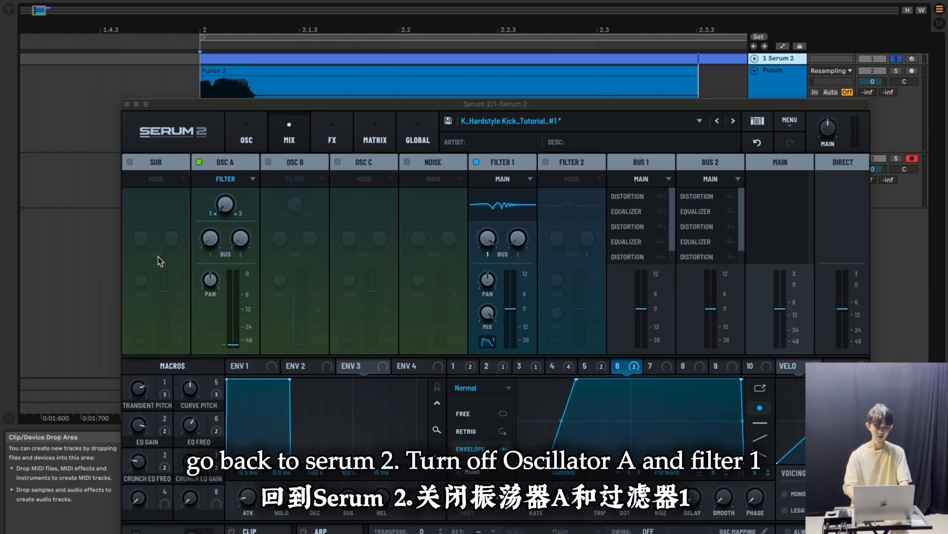
# Switch from oscillator A and Filter 1 to oscillator B and Filter 2, and resample the crunch onto the CRUNCH track
pyautogui.click(199, 162)
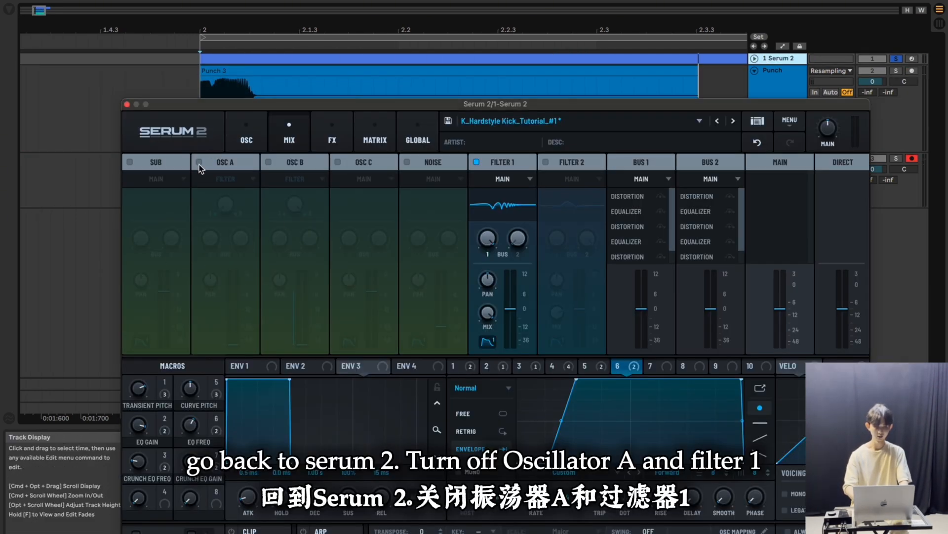
pyautogui.click(476, 163)
pyautogui.click(269, 163)
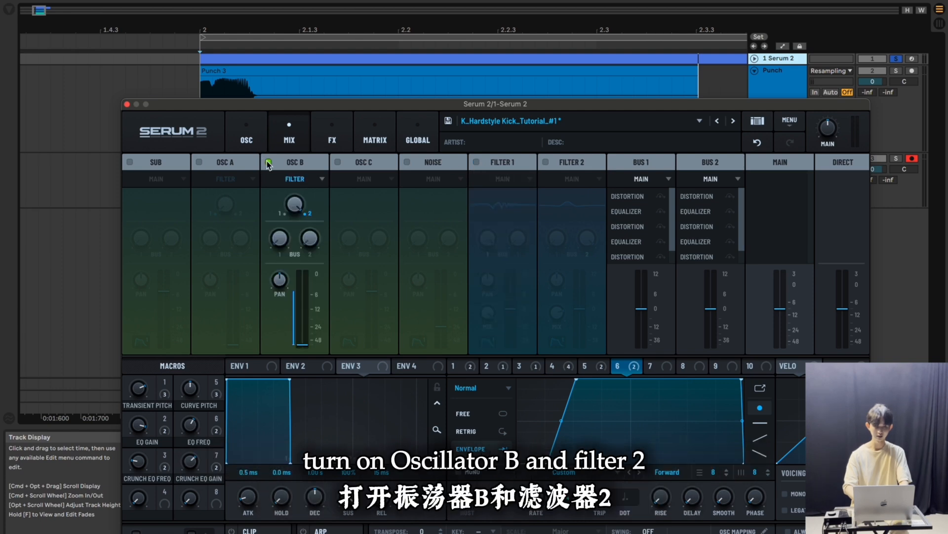
pyautogui.click(545, 163)
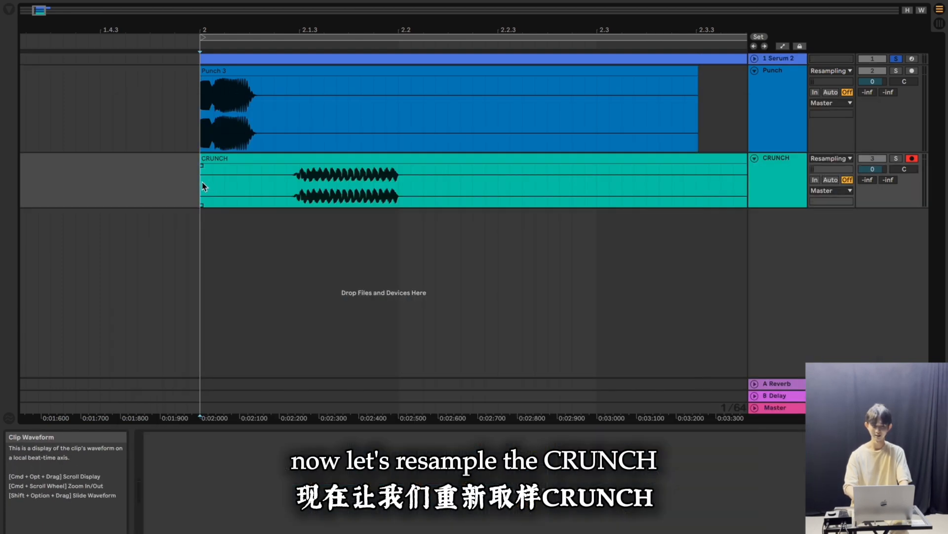
pyautogui.press('F9')
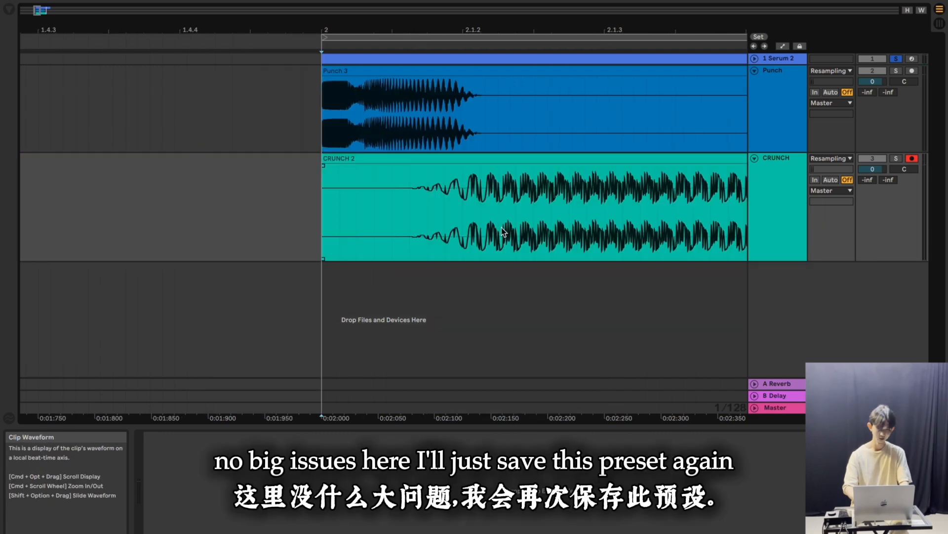
pyautogui.hscroll(5, 502, 229)
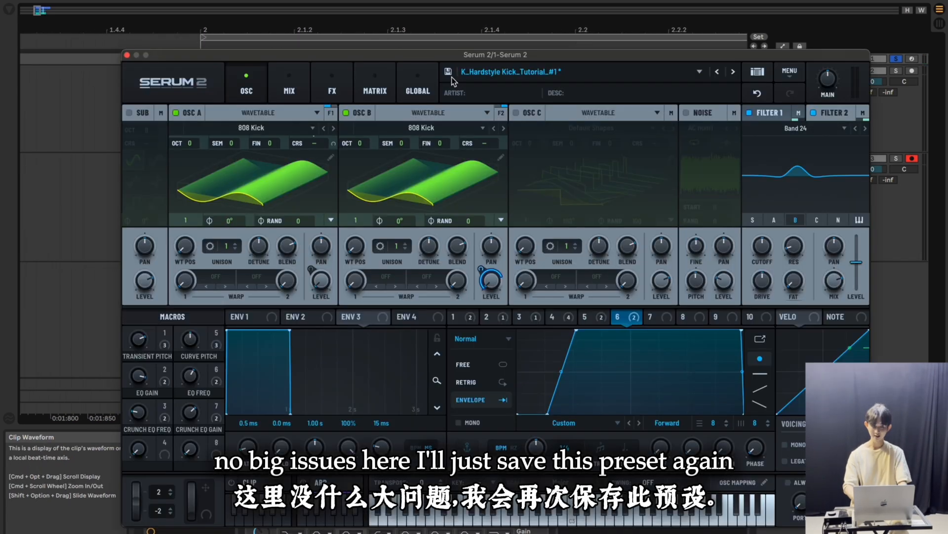
# Save the synth preset again under its existing name
pyautogui.click(449, 73)
pyautogui.press('Return')
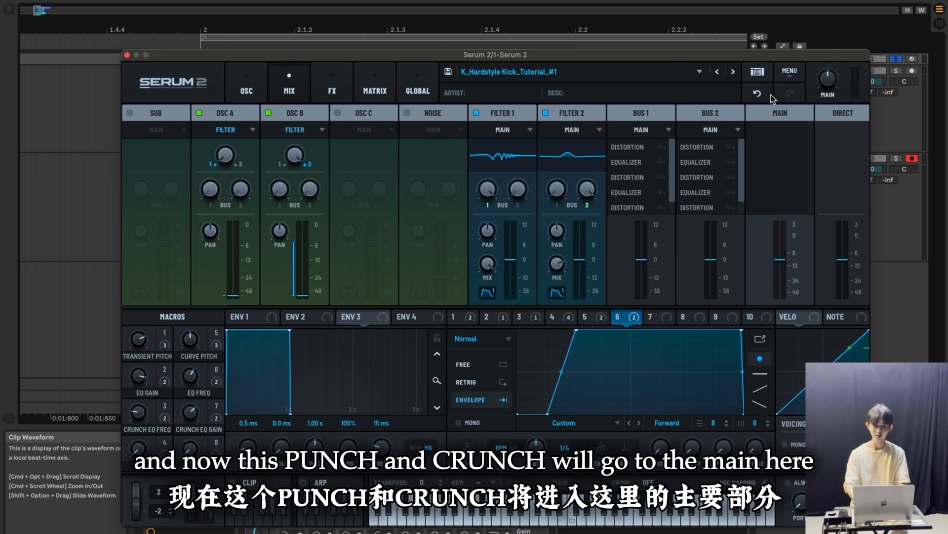
# Add a reverb and a delay to the Main effects chain
pyautogui.click(332, 92)
pyautogui.click(152, 112)
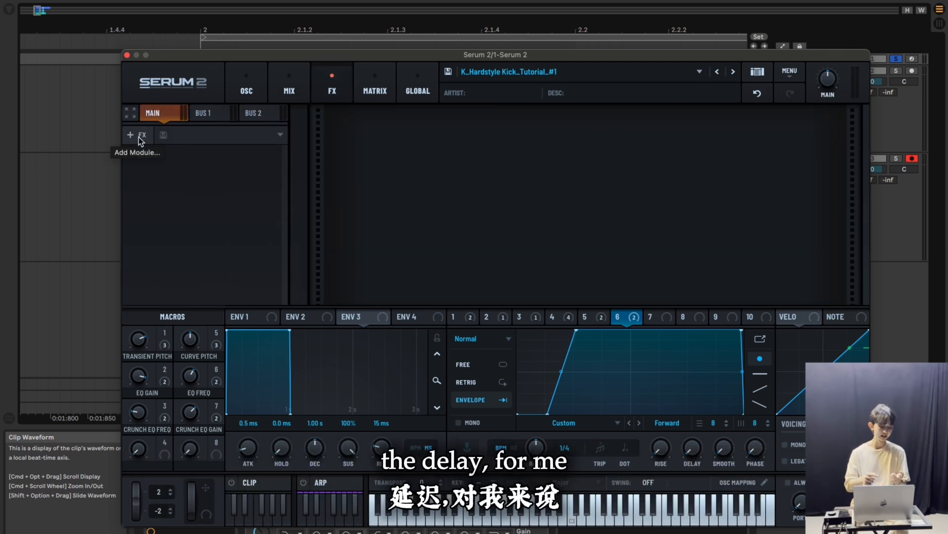
pyautogui.click(138, 137)
pyautogui.click(227, 195)
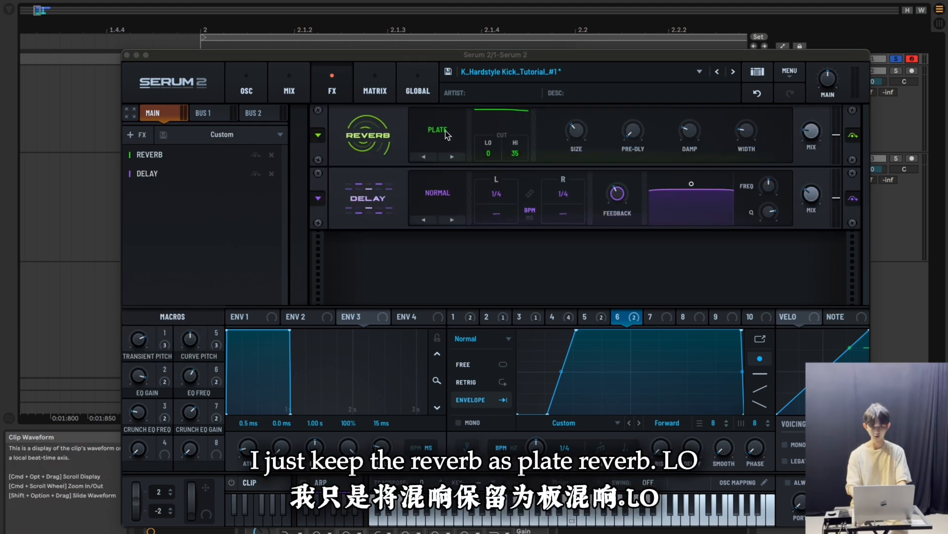
# Set the plate reverb's low cut to 41, adjust its width and damping, and turn its mix down
pyautogui.moveTo(488, 153); pyautogui.dragTo(489, 87)
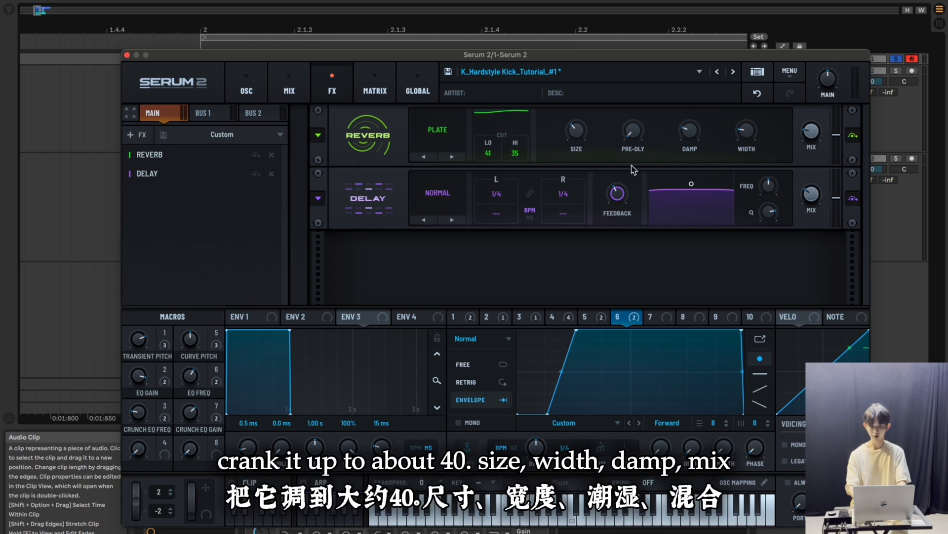
pyautogui.moveTo(746, 130); pyautogui.dragTo(747, 113)
pyautogui.moveTo(689, 130); pyautogui.dragTo(690, 104)
pyautogui.moveTo(810, 132); pyautogui.dragTo(825, 234)
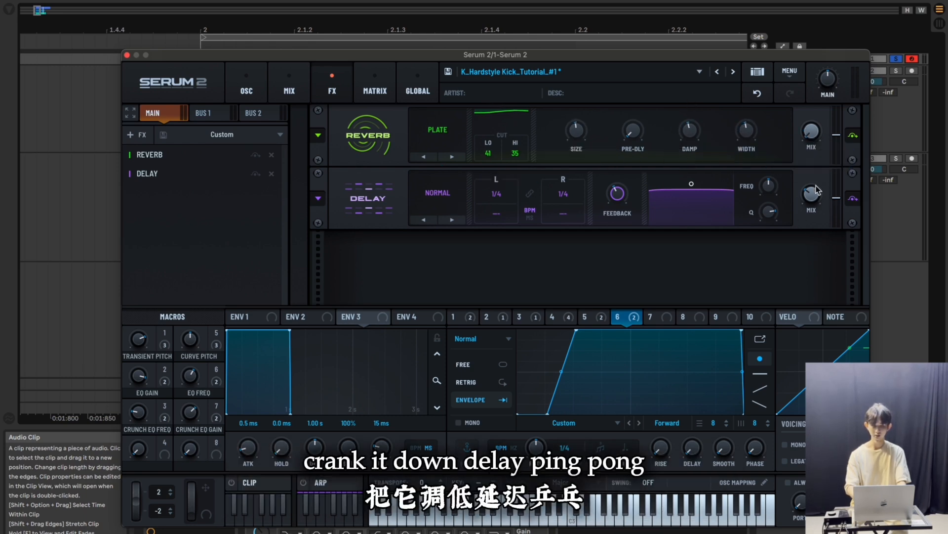
# Set the delay to Ping-Pong with 1/8 left and 1/8 triplet right, and reduce its filter Q and mix
pyautogui.click(437, 193)
pyautogui.click(449, 231)
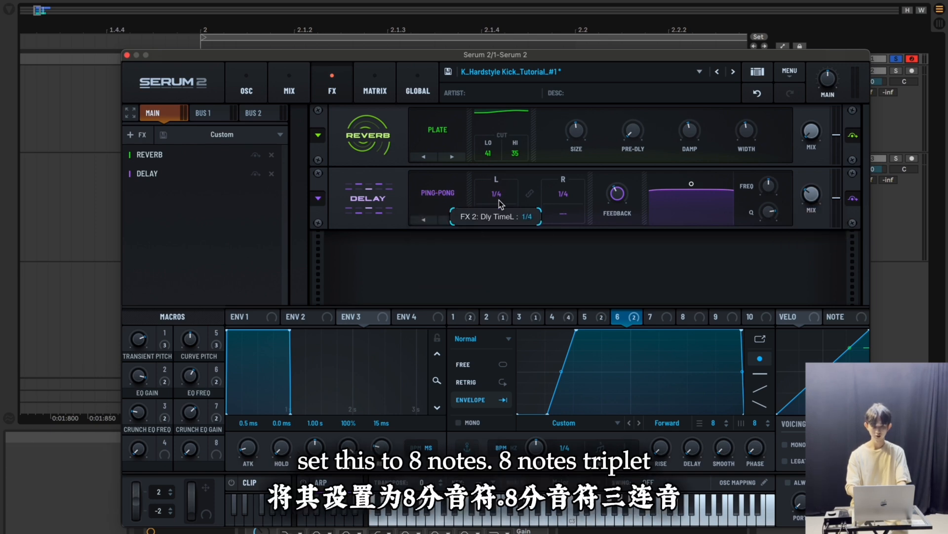
pyautogui.moveTo(559, 194)
pyautogui.mouseDown()
pyautogui.moveTo(569, 196)
pyautogui.moveTo(569, 210)
pyautogui.mouseUp()
pyautogui.moveTo(768, 212); pyautogui.dragTo(787, 340)
pyautogui.moveTo(812, 193); pyautogui.dragTo(816, 247)
# Set LFO 7 to envelope mode at a 2 bar rate, shaped with a short delay, steep rise and long curved fall
pyautogui.click(653, 318)
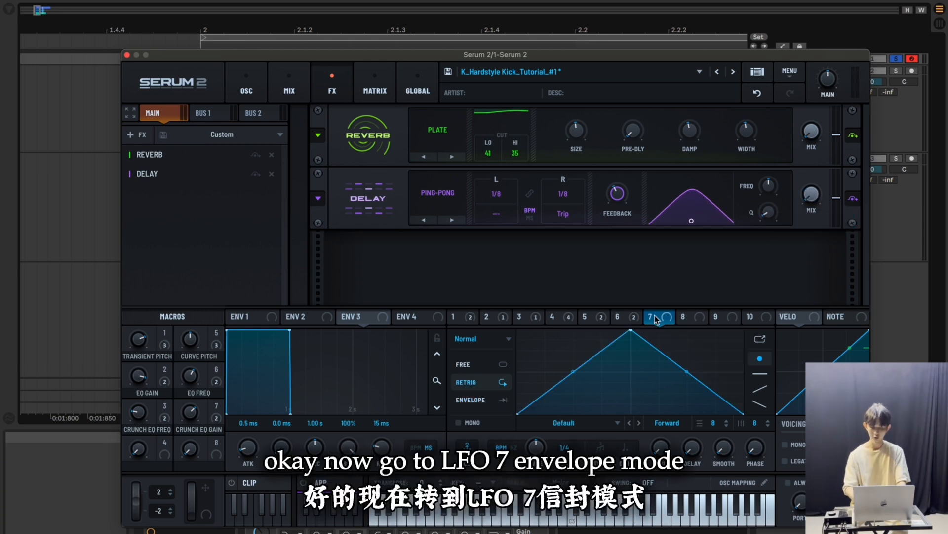
pyautogui.click(467, 399)
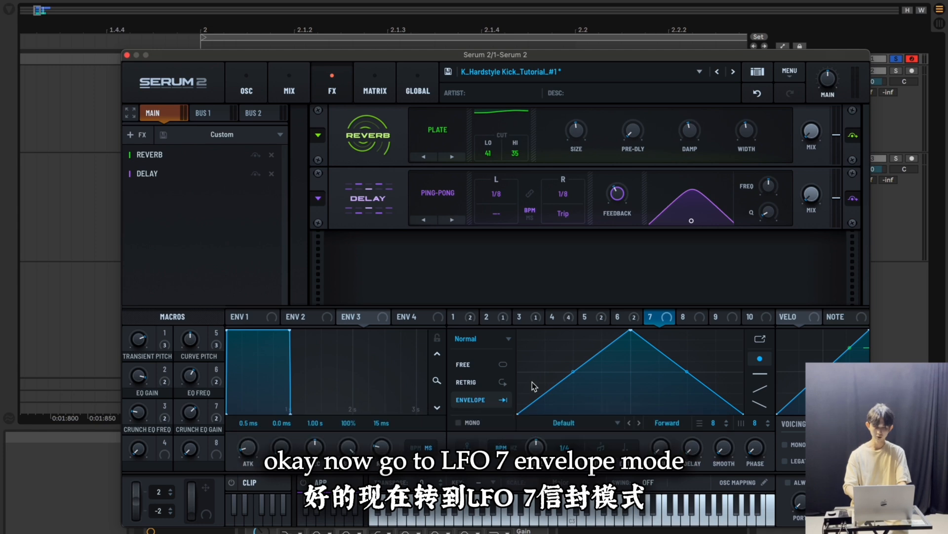
pyautogui.moveTo(540, 468); pyautogui.dragTo(537, 483)
pyautogui.moveTo(623, 337); pyautogui.dragTo(558, 325)
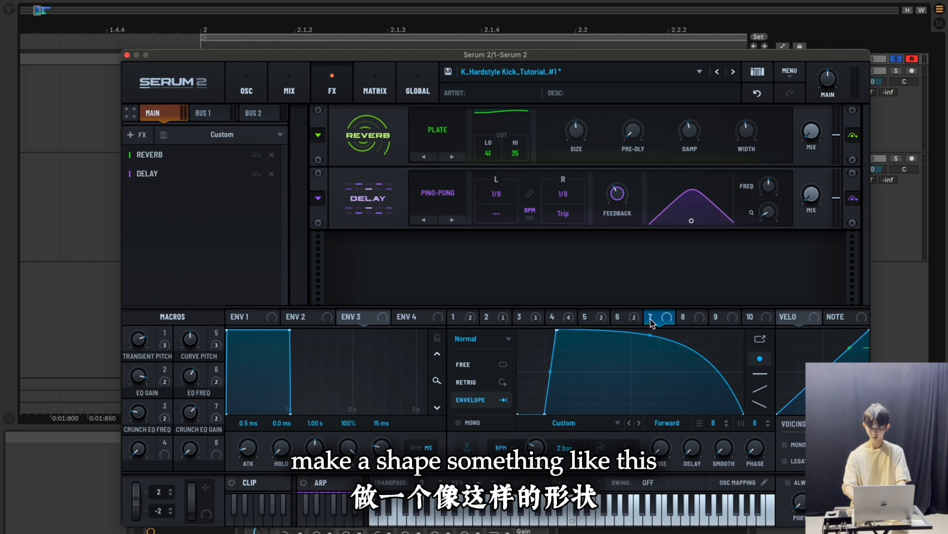
# Assign LFO 7 at about 50% and Macro 4 at full amount to both the reverb mix and the delay mix
pyautogui.moveTo(666, 318); pyautogui.dragTo(804, 155)
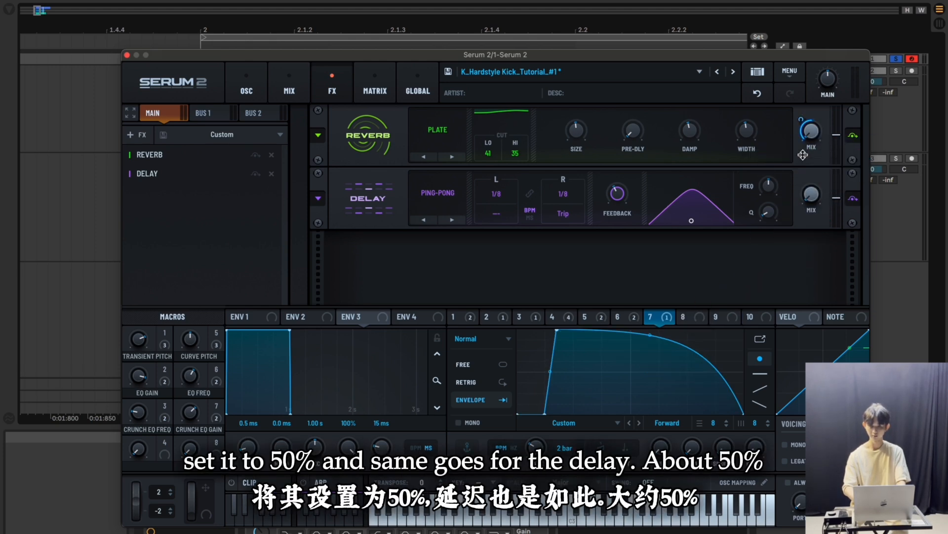
pyautogui.moveTo(666, 316); pyautogui.dragTo(803, 221)
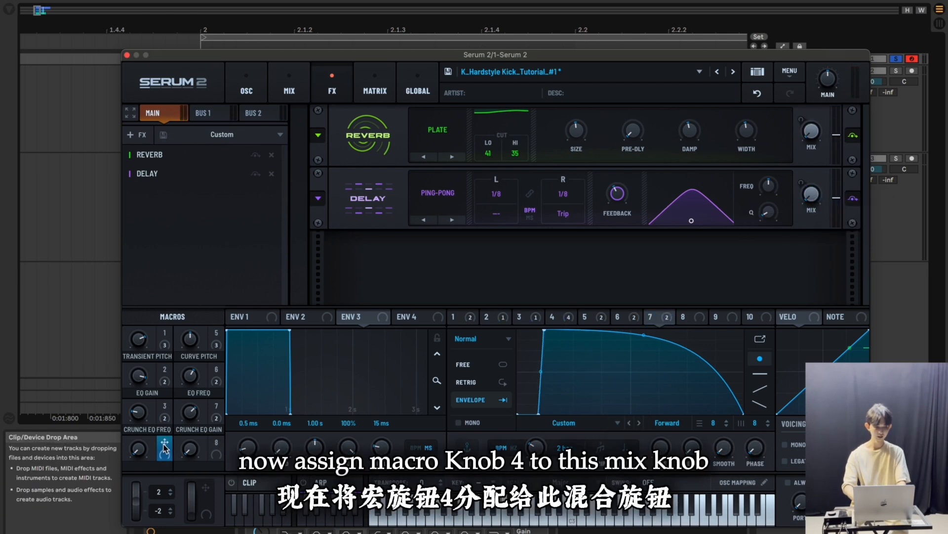
pyautogui.moveTo(165, 443); pyautogui.dragTo(812, 130)
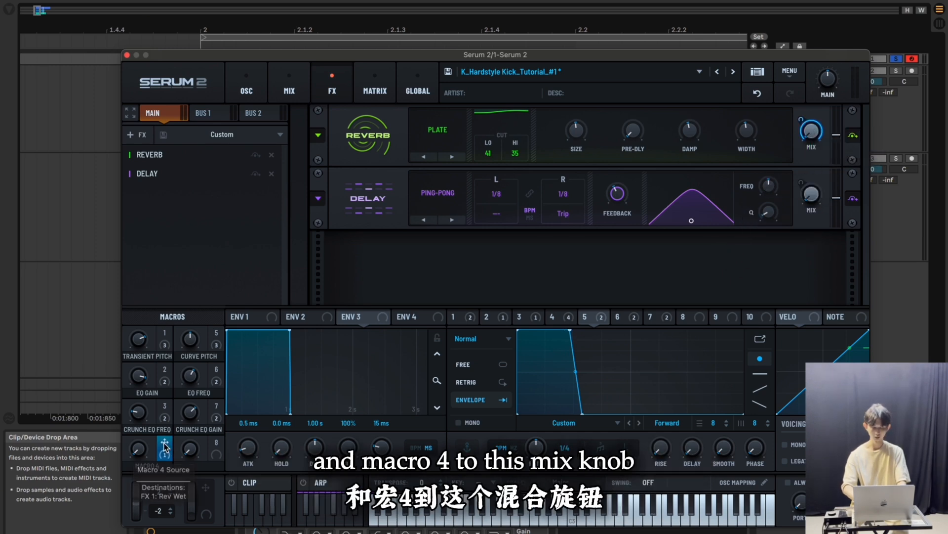
pyautogui.moveTo(165, 446); pyautogui.dragTo(810, 194)
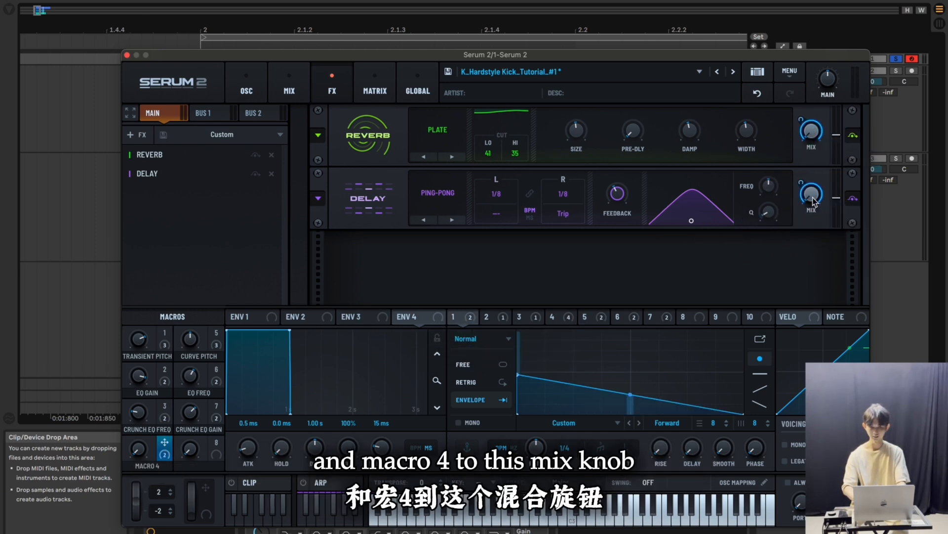
# Set the Macro 4 modulation amounts for the reverb wet and delay wet to -50 in the modulation matrix
pyautogui.click(376, 92)
pyautogui.scroll(-10, 437, 262)
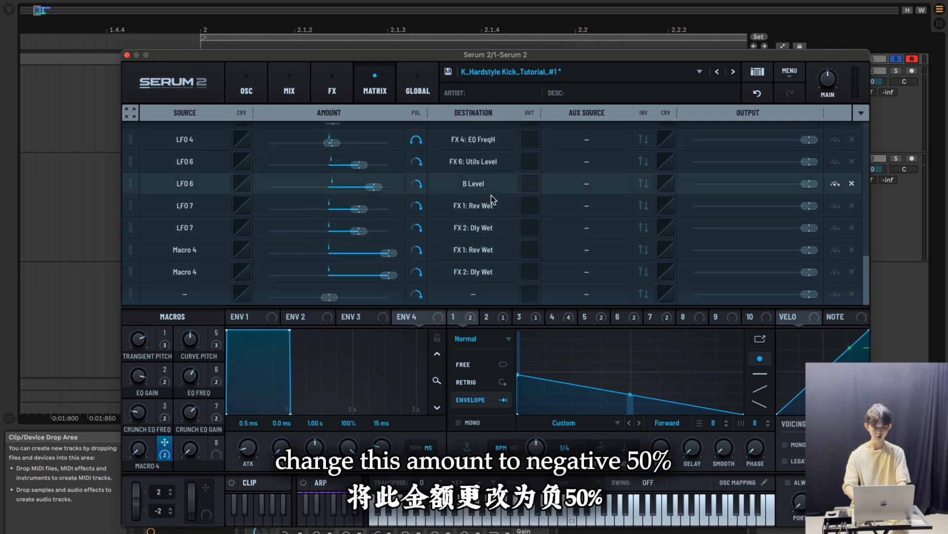
pyautogui.doubleClick(392, 258)
pyautogui.write('-5')
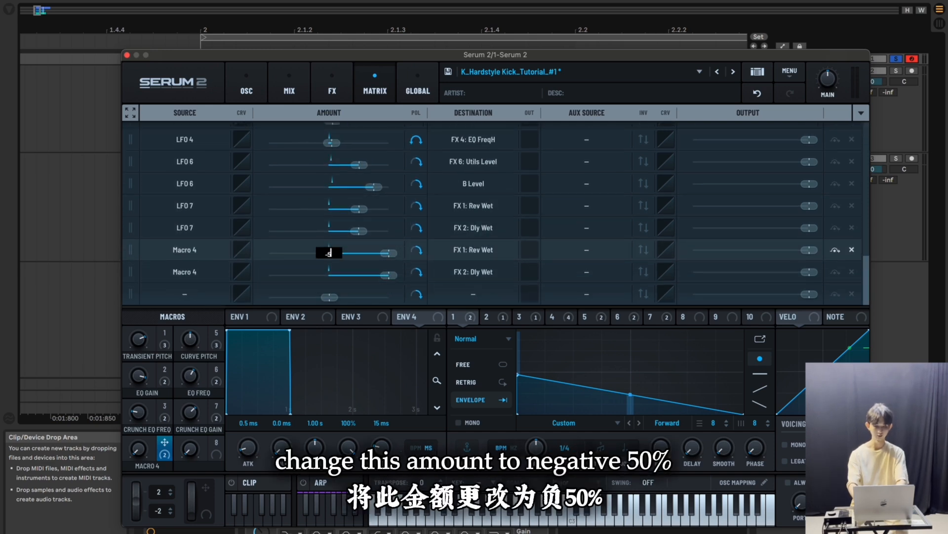
pyautogui.write('0')
pyautogui.press('Return')
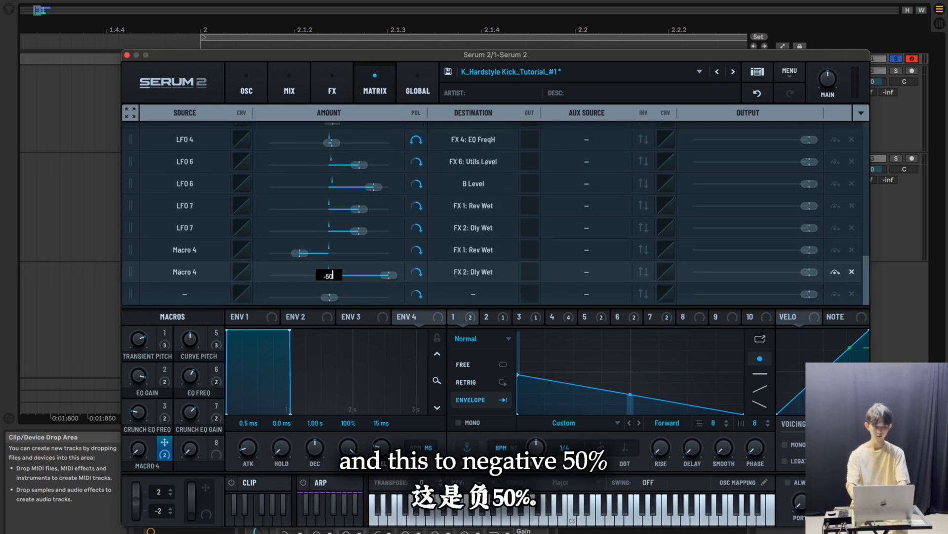
pyautogui.write('-50')
pyautogui.press('Return')
# Rename Macro 4 to DRYNESS and turn it up to lower the reverb and delay
pyautogui.write('DRYNESS')
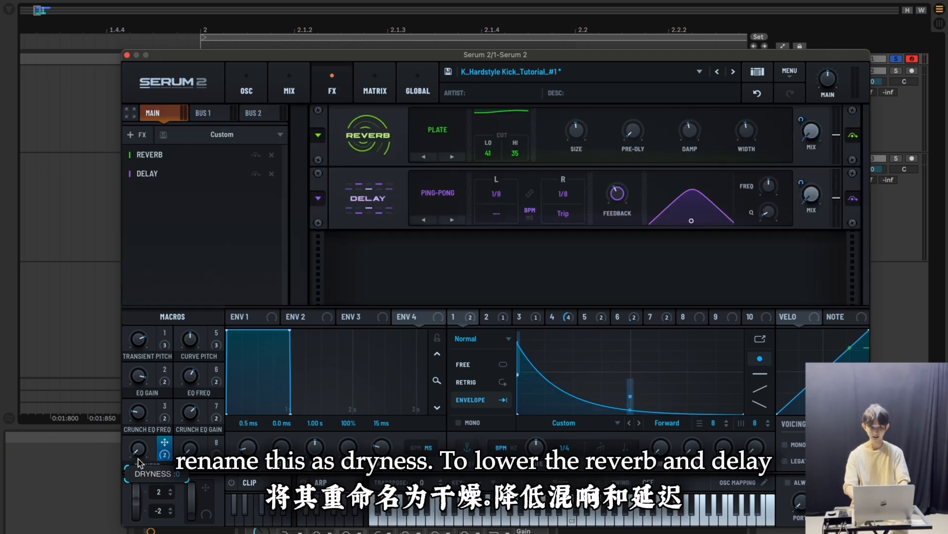
pyautogui.moveTo(138, 455); pyautogui.dragTo(140, 382)
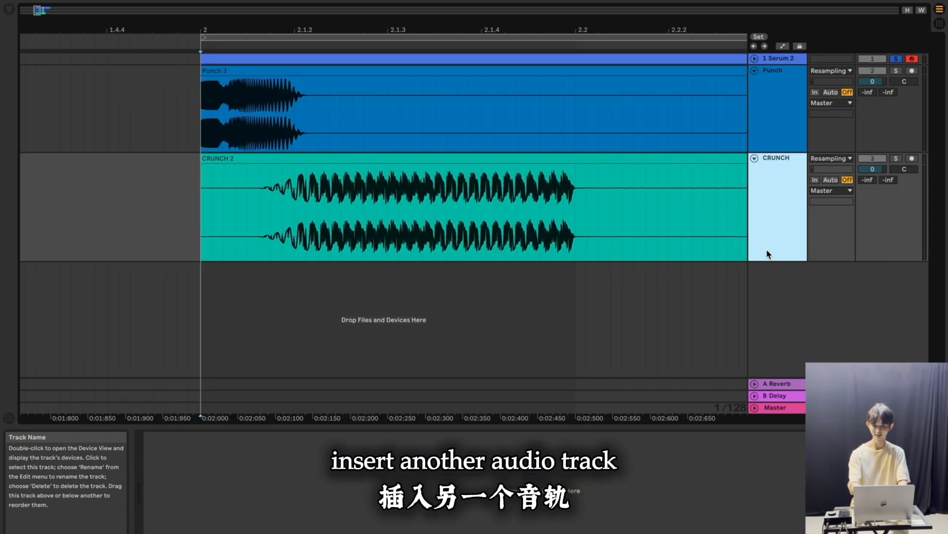
# Add an audio track below CRUNCH, set its input to Resampling, and record the entire kick into it
pyautogui.press('super+t')
pyautogui.click(755, 267)
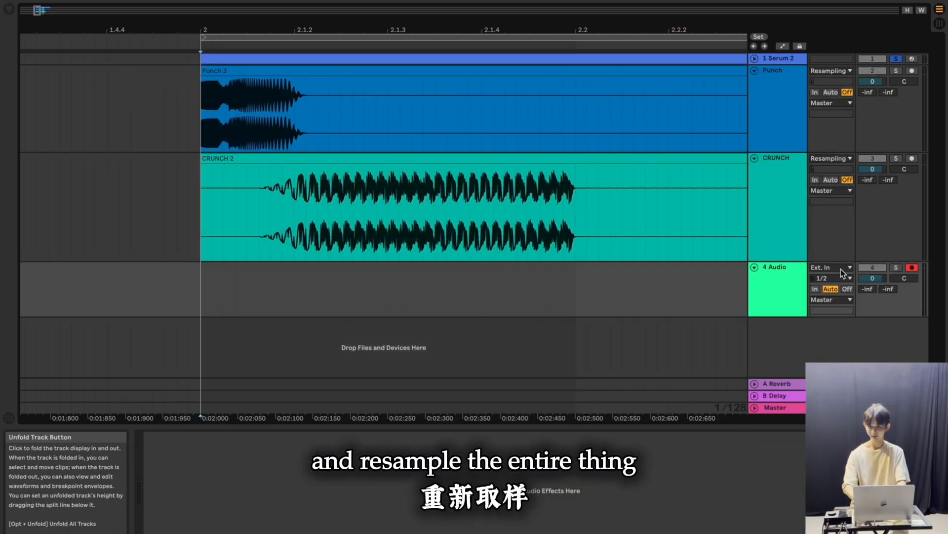
pyautogui.press('F9')
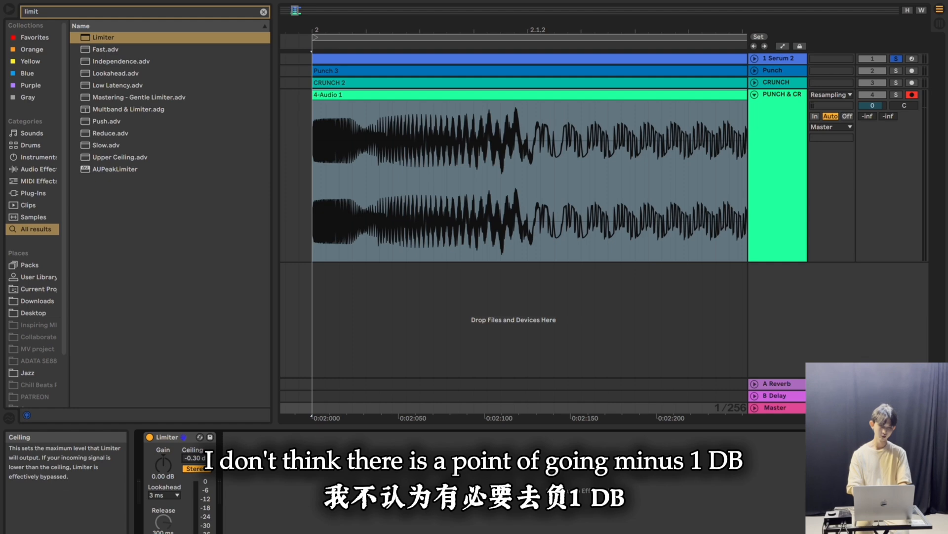
# Set the Limiter's ceiling to -0.5 dB and its gain to 2 dB
pyautogui.click(197, 455)
pyautogui.write('-')
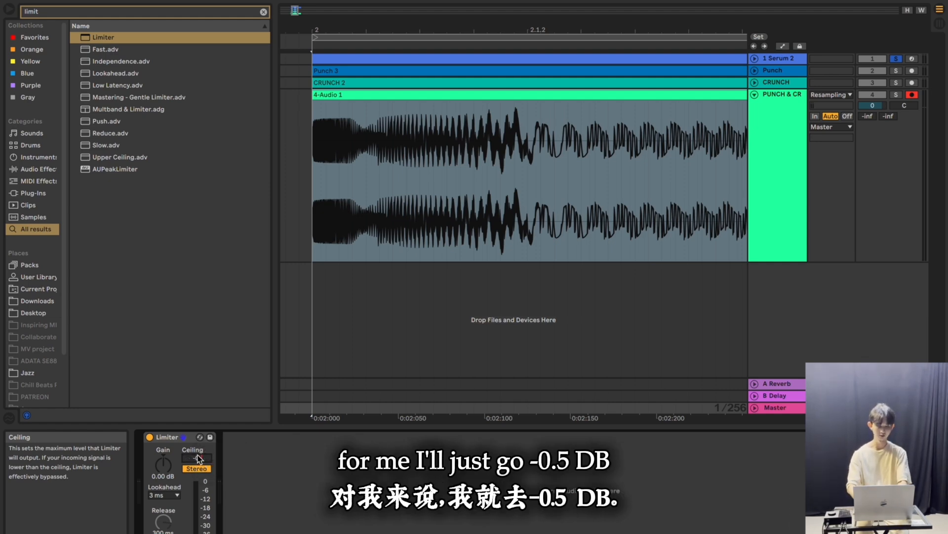
pyautogui.write('0.5')
pyautogui.press('Return')
pyautogui.click(173, 475)
pyautogui.write('2')
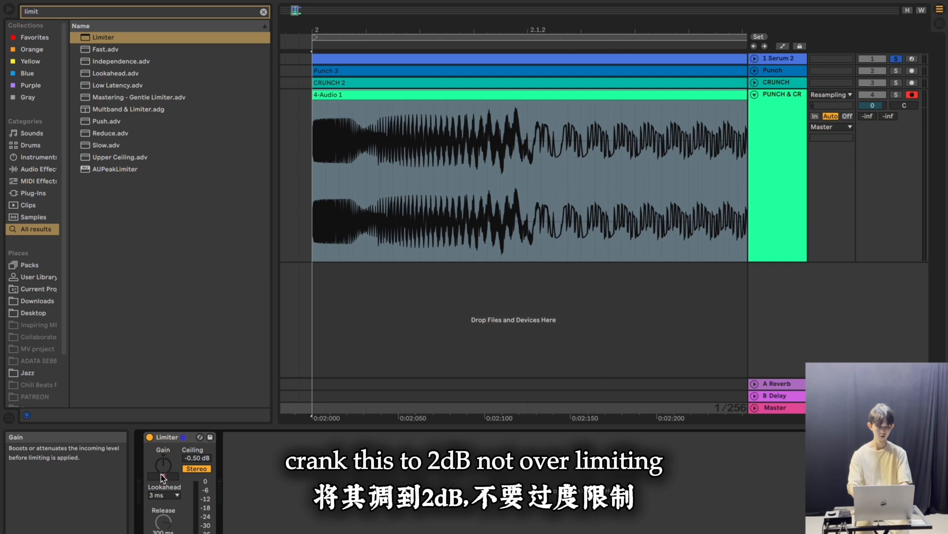
pyautogui.press('Return')
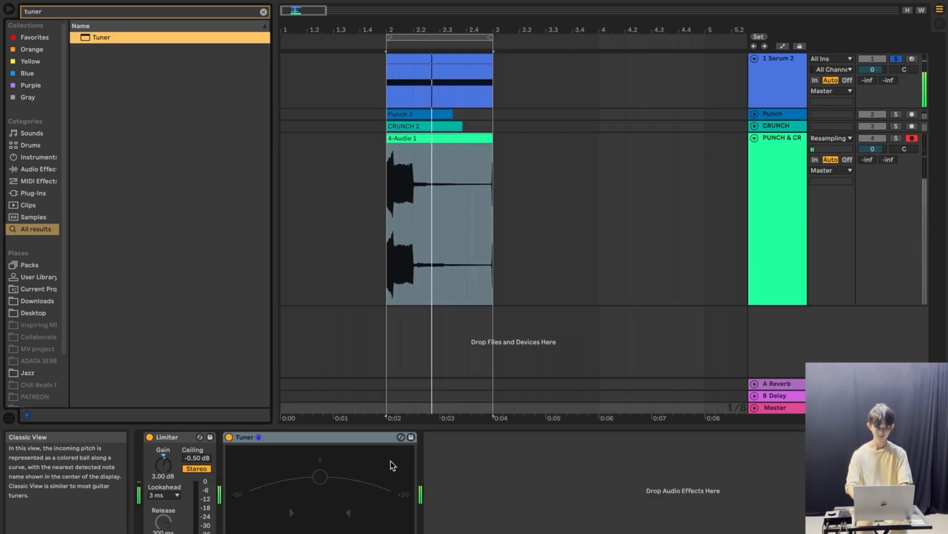
# Stop playback and rename the resampled kick clip to "Hardstyle Kick_Tutorial_C Key"
pyautogui.press('space')
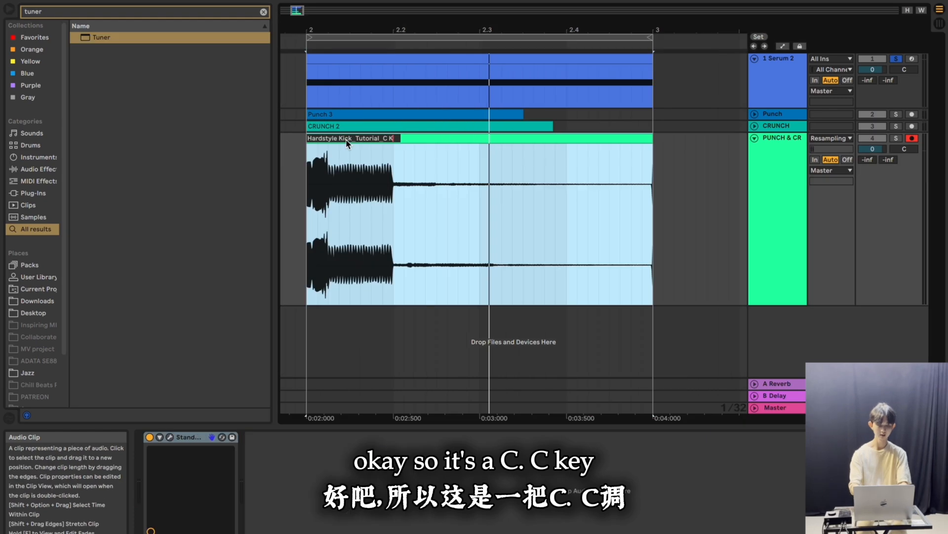
pyautogui.write('ey')
pyautogui.press('Return')
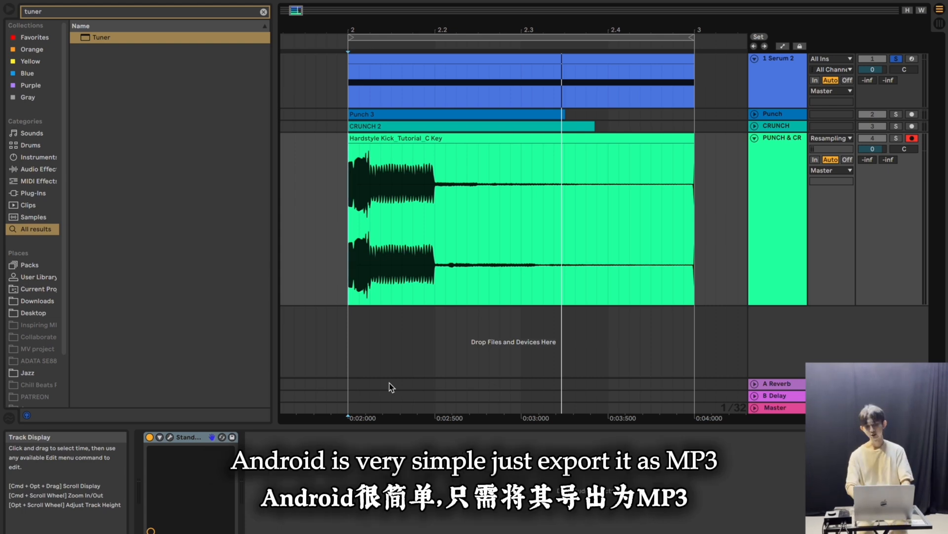
# Export the one-bar kick from the Master as an MP3 named "Ringtone_Hardstyle Kick#1_Tutorial_On C Key" in Downloads
pyautogui.hscroll(2, 322, 410)
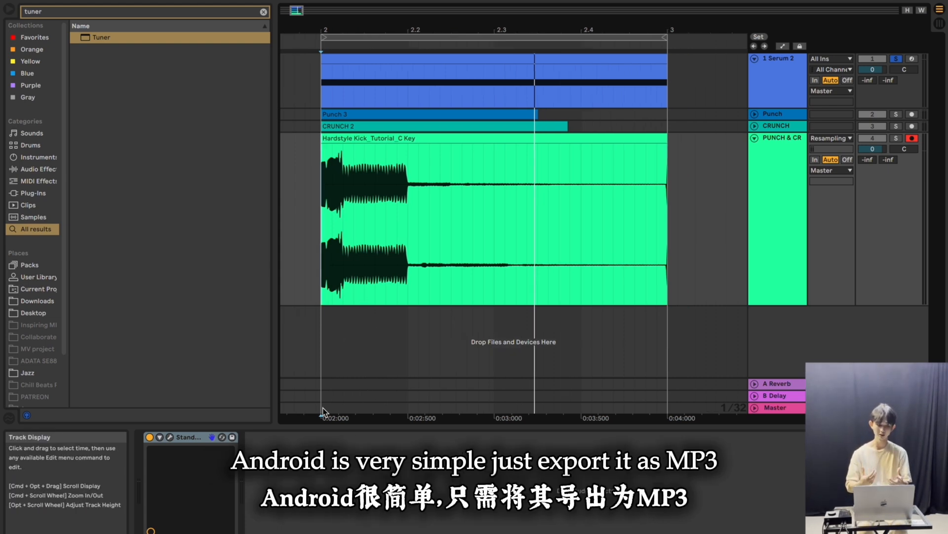
pyautogui.moveTo(322, 410); pyautogui.dragTo(666, 406)
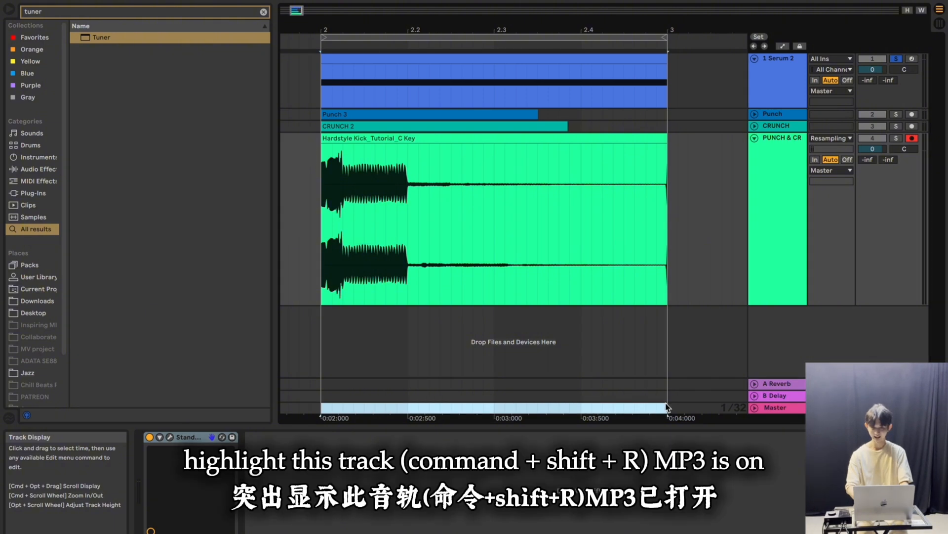
pyautogui.press('super+shift+r')
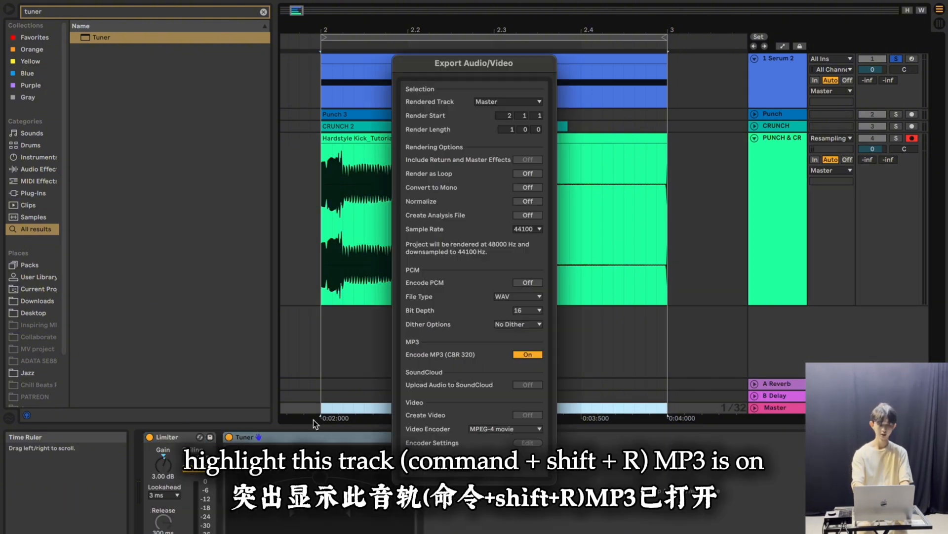
pyautogui.click(452, 467)
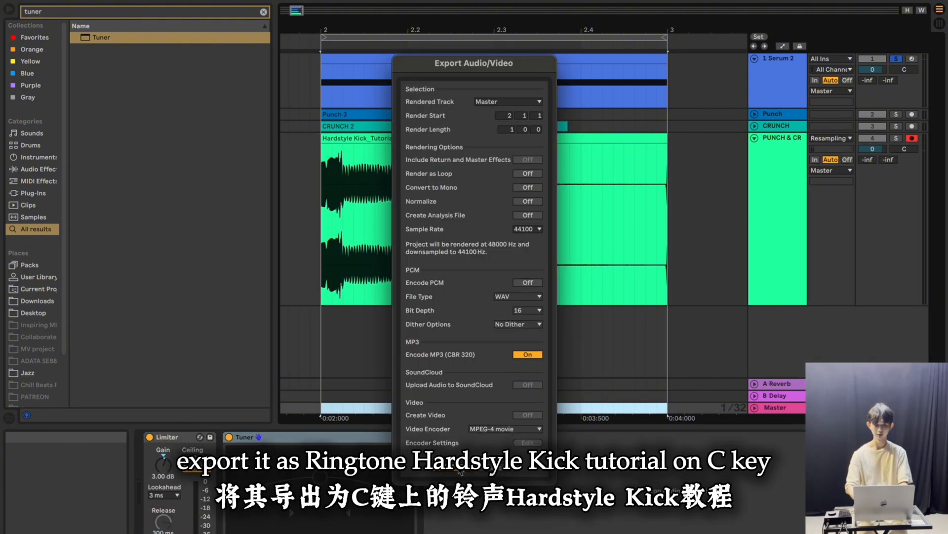
pyautogui.click(573, 103)
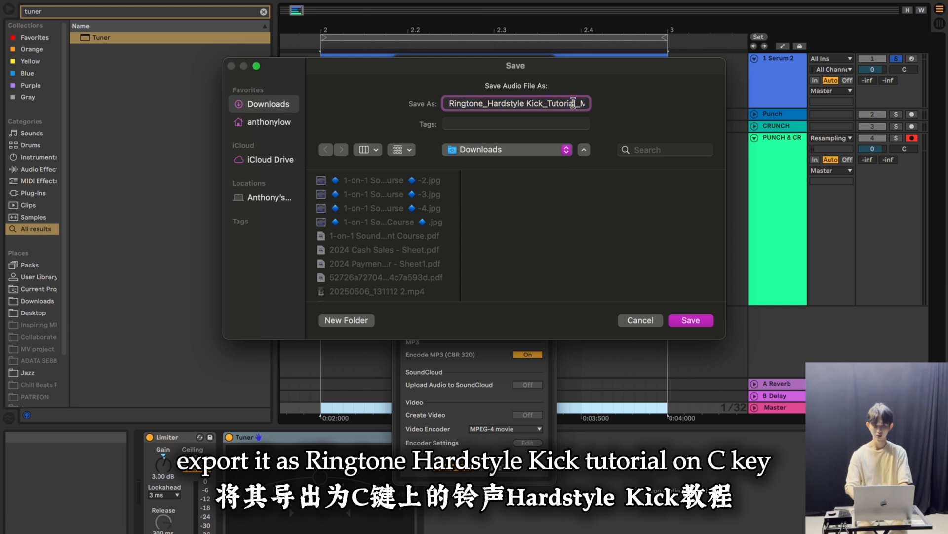
pyautogui.write('#1_Tutorial_On C Key')
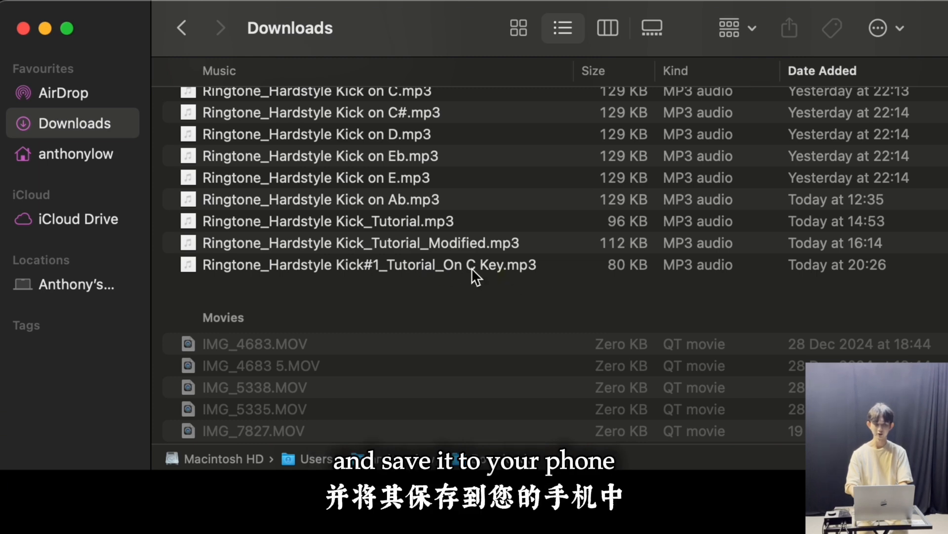
# Share the exported "Ringtone_Hardstyle Kick#1_Tutorial_On C Key.mp3" from the Finder's Downloads folder to the iPhone with AirDrop
pyautogui.click(661, 265)
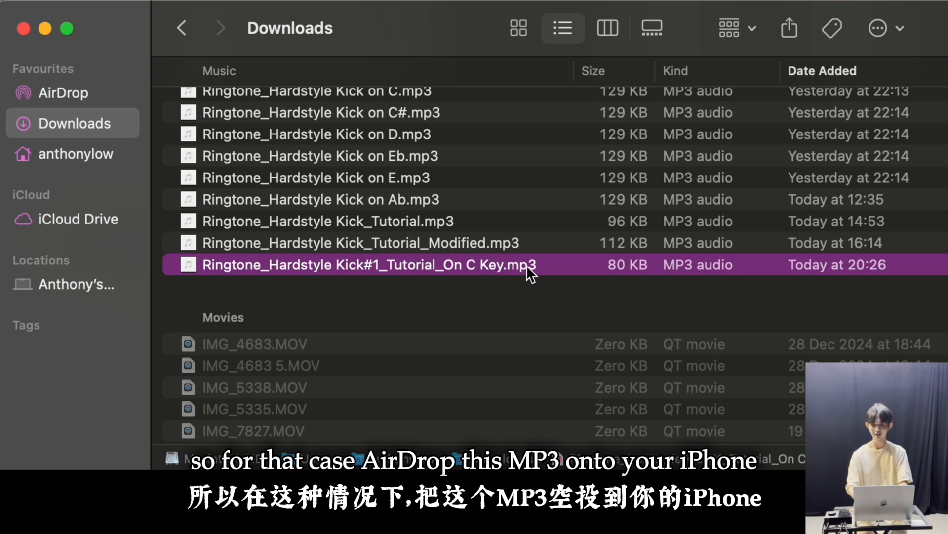
pyautogui.click(790, 28)
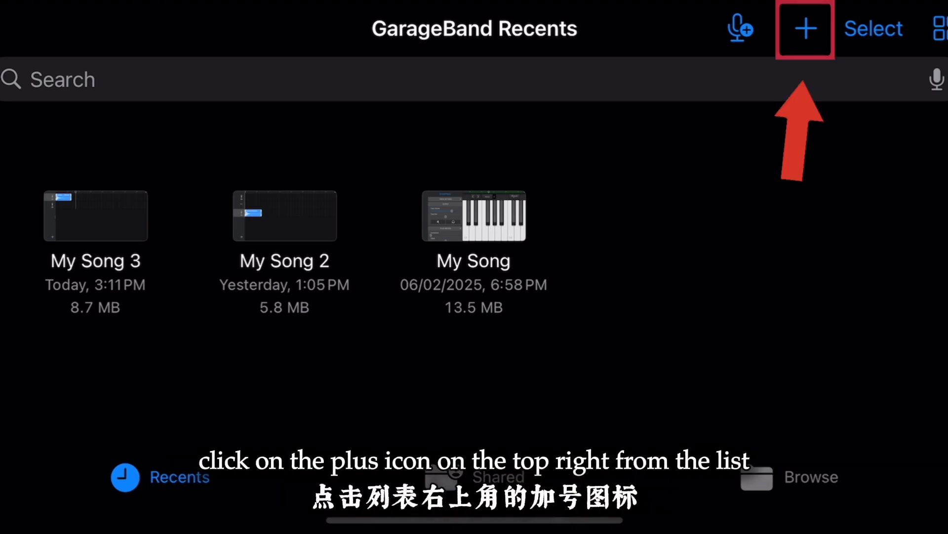
# Switch to GarageBand on the iPhone, create a song with the Audio Recorder, and show its tracks view
pyautogui.hscroll(-3, 474, 270)
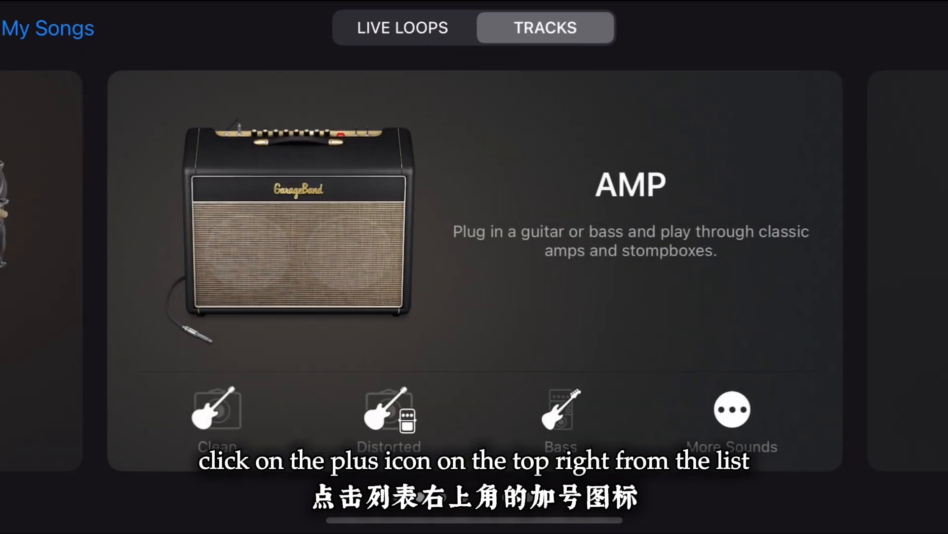
pyautogui.hscroll(3, 475, 270)
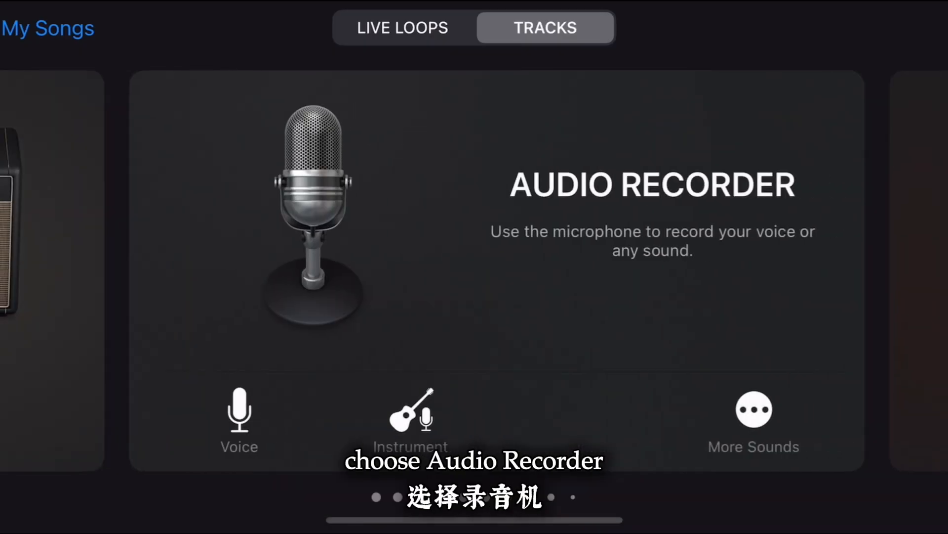
pyautogui.click(475, 270)
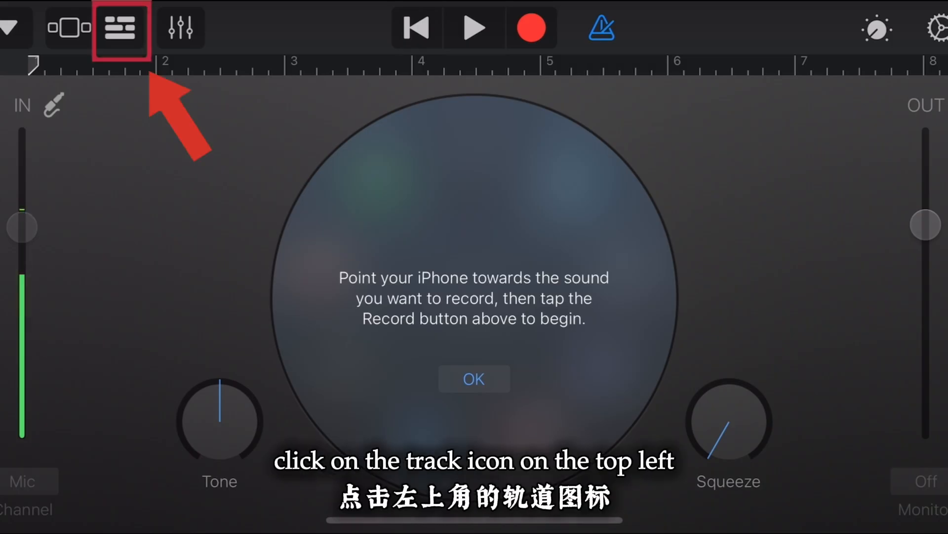
pyautogui.click(120, 28)
pyautogui.click(69, 28)
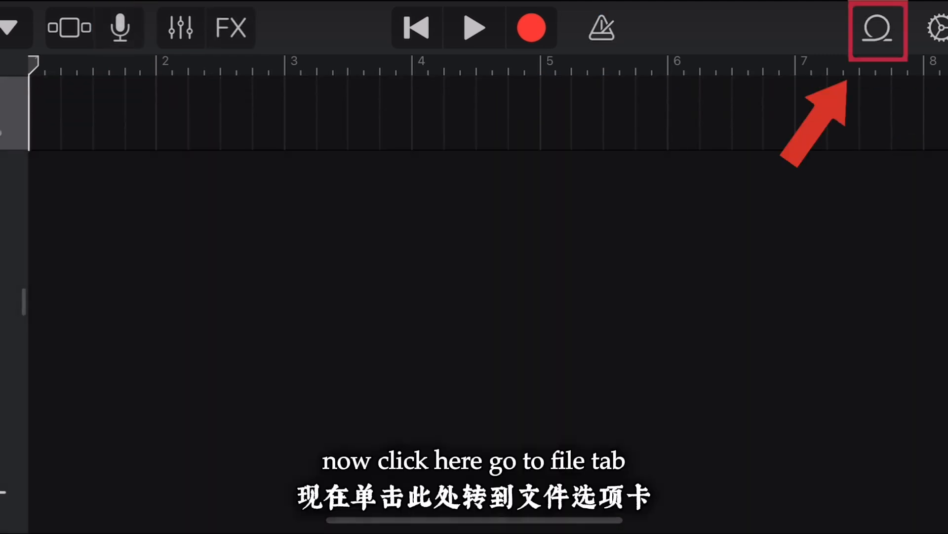
# Import "Ringtone_Hardstyle Kick#1_Tutorial_On C Key.mp3" from the Files app and place it at the start of the audio track
pyautogui.click(877, 29)
pyautogui.click(686, 94)
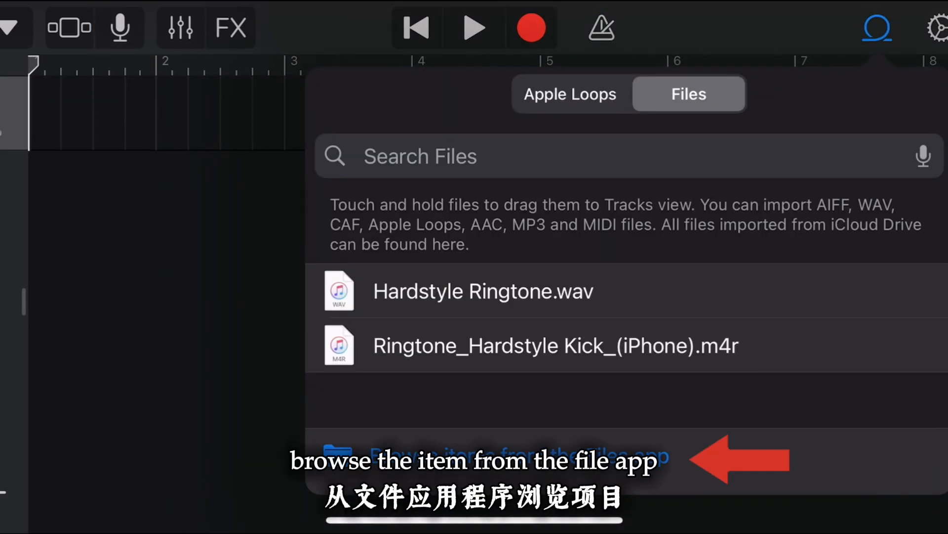
pyautogui.click(519, 456)
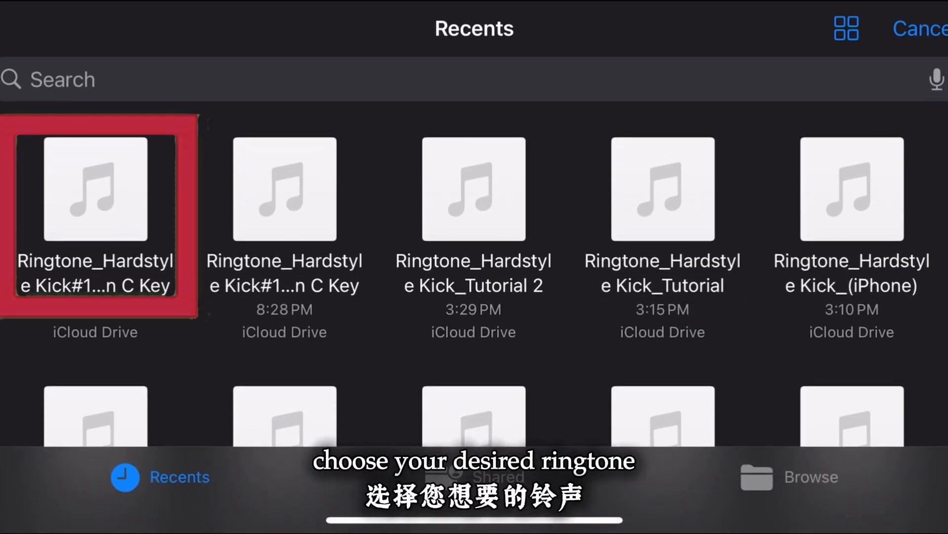
pyautogui.click(96, 189)
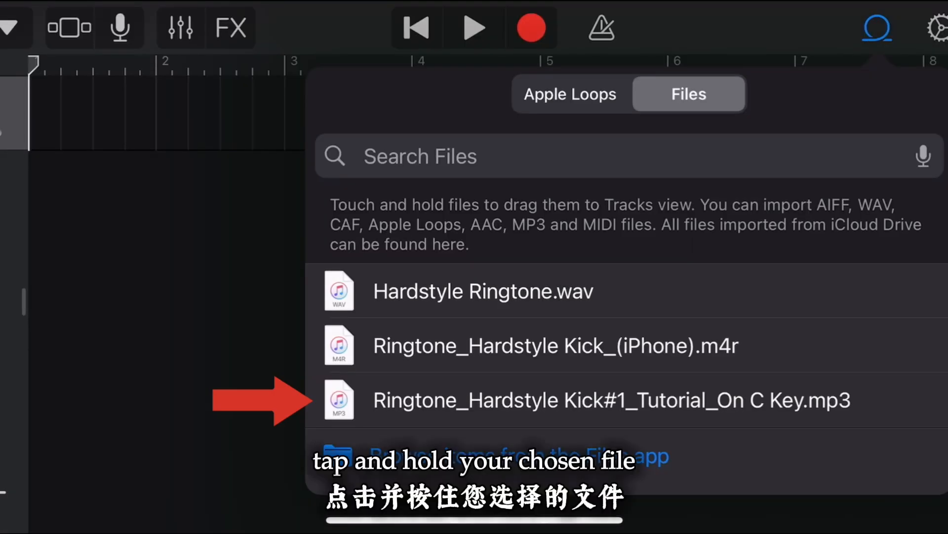
pyautogui.moveTo(353, 400); pyautogui.dragTo(146, 112)
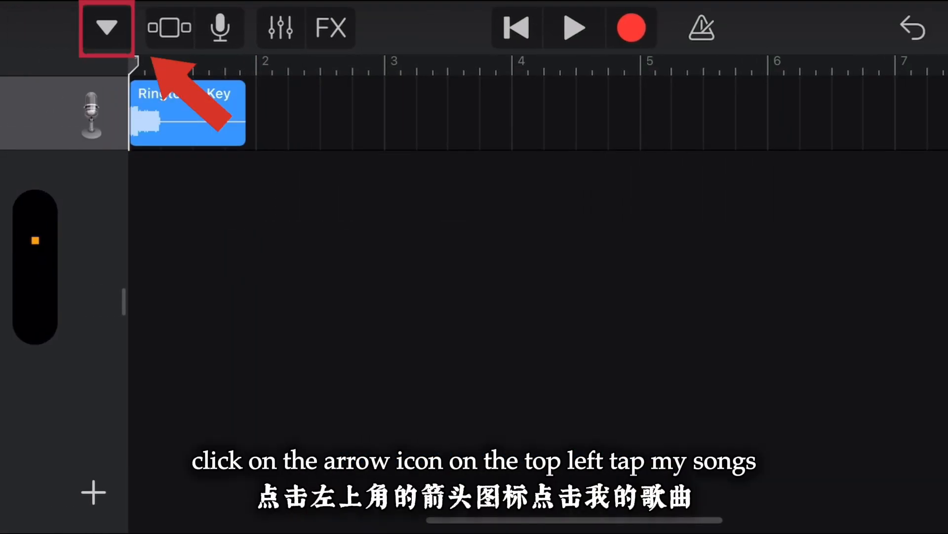
# Save the song to My Songs and export My Song 4 as a ringtone named "Ringtone Hardstyle Kick_#1"
pyautogui.click(106, 27)
pyautogui.click(161, 102)
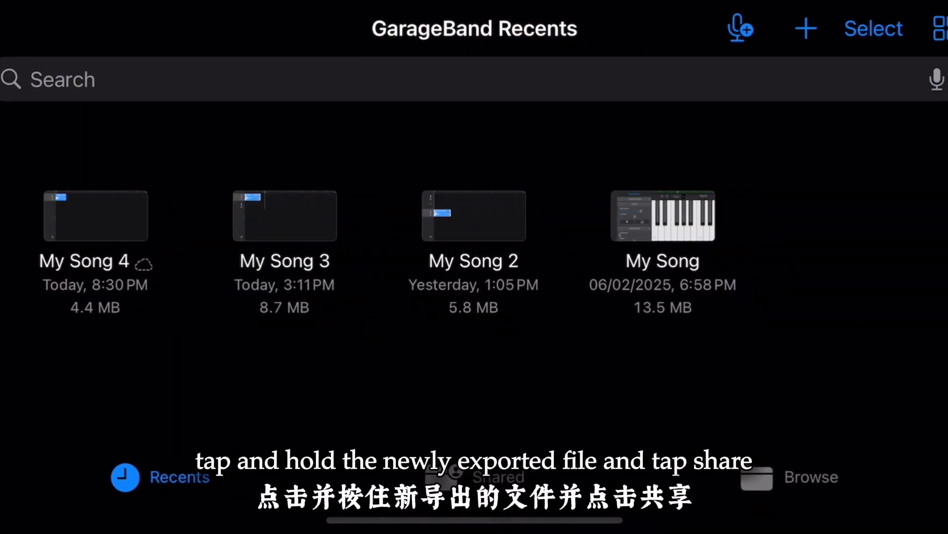
pyautogui.rightClick(96, 216)
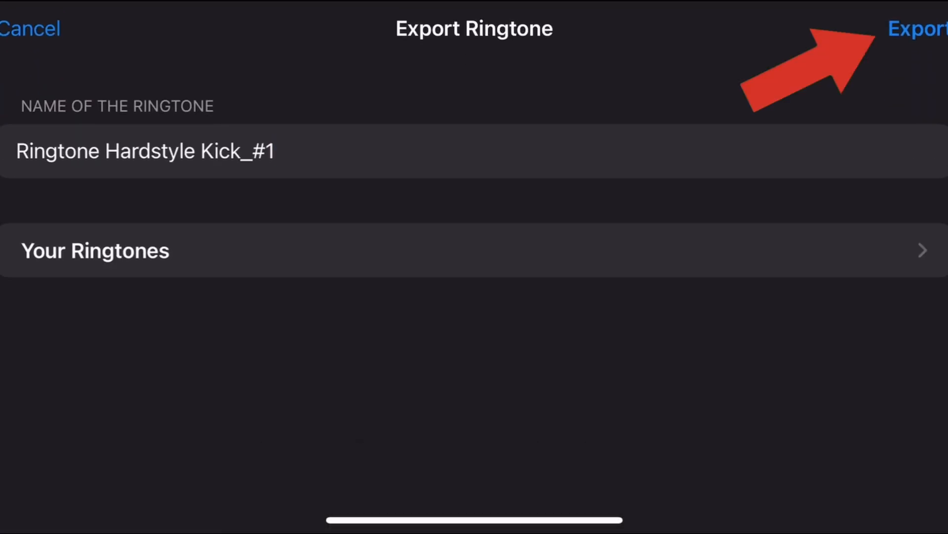
pyautogui.click(918, 29)
pyautogui.click(475, 265)
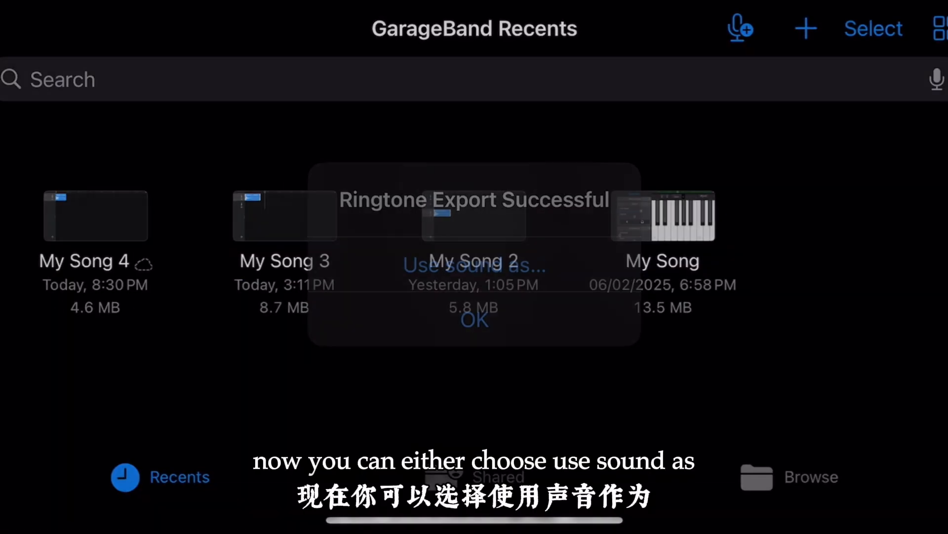
pyautogui.click(474, 250)
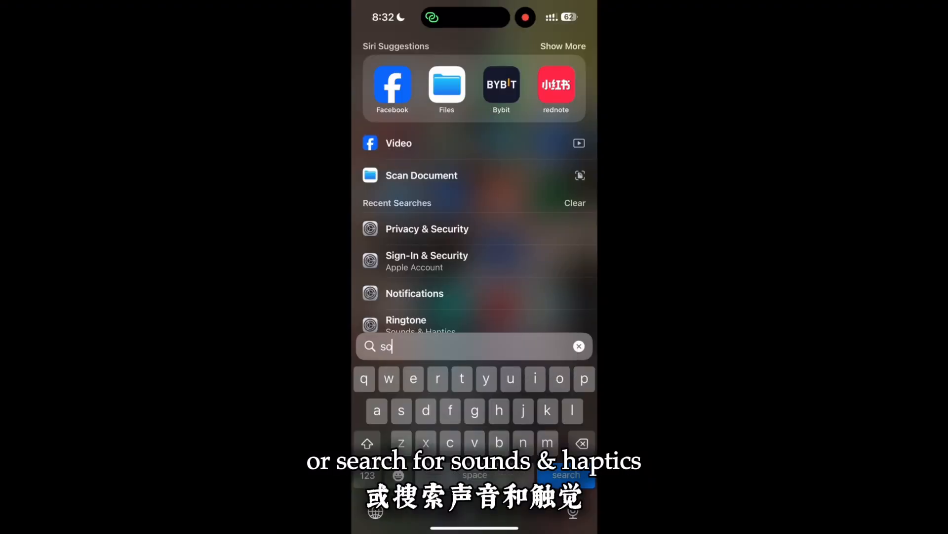
# Find Sounds & Haptics in the iPhone's Settings and set the Text Tone to "Ringtone Hardstyle Kick_#1"
pyautogui.write('unds & haptics')
pyautogui.click(451, 80)
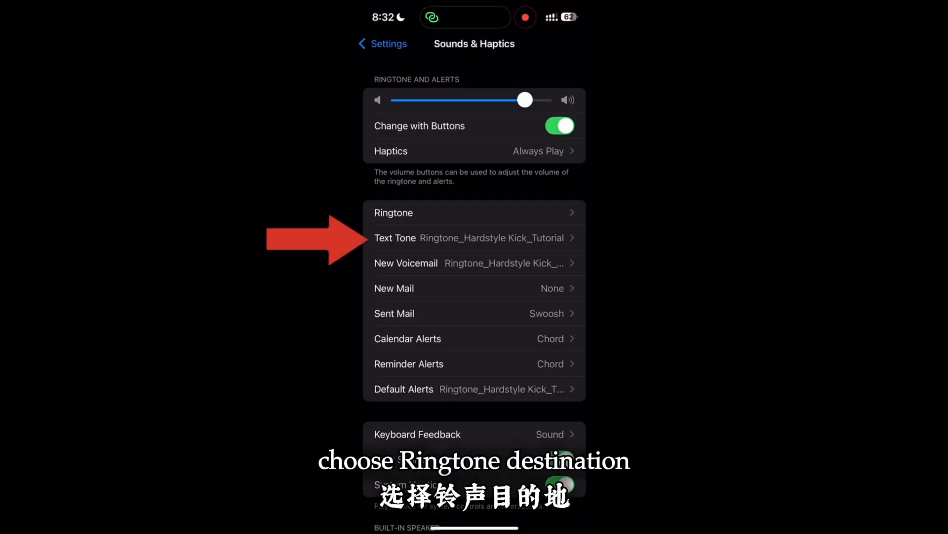
pyautogui.click(395, 238)
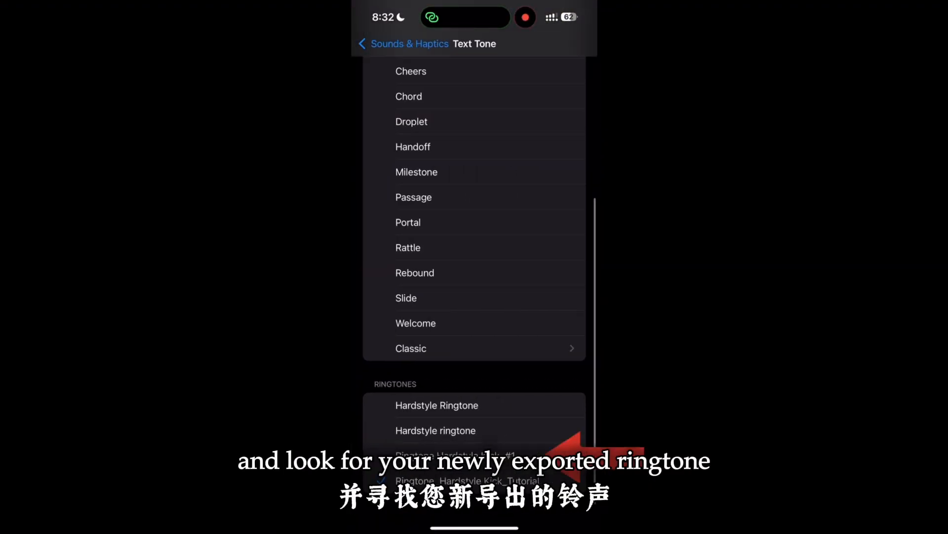
pyautogui.click(455, 456)
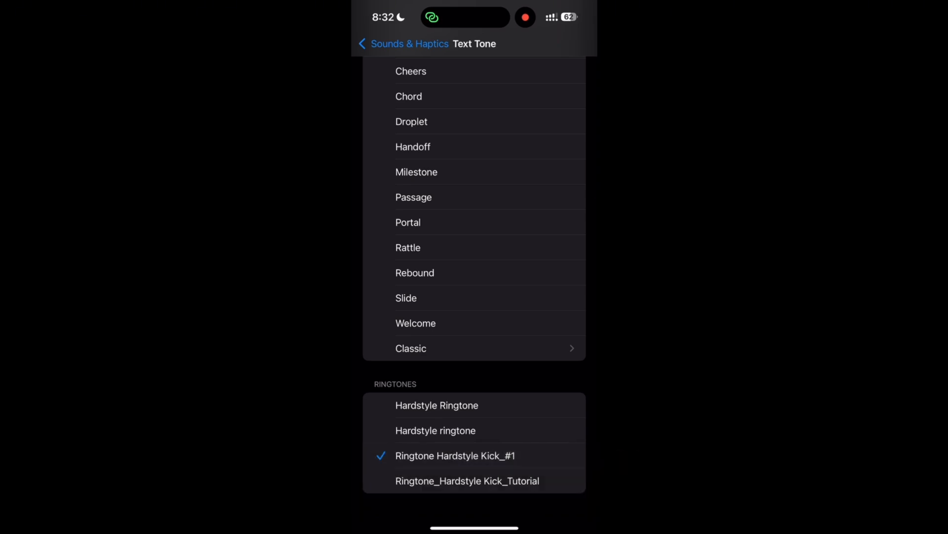